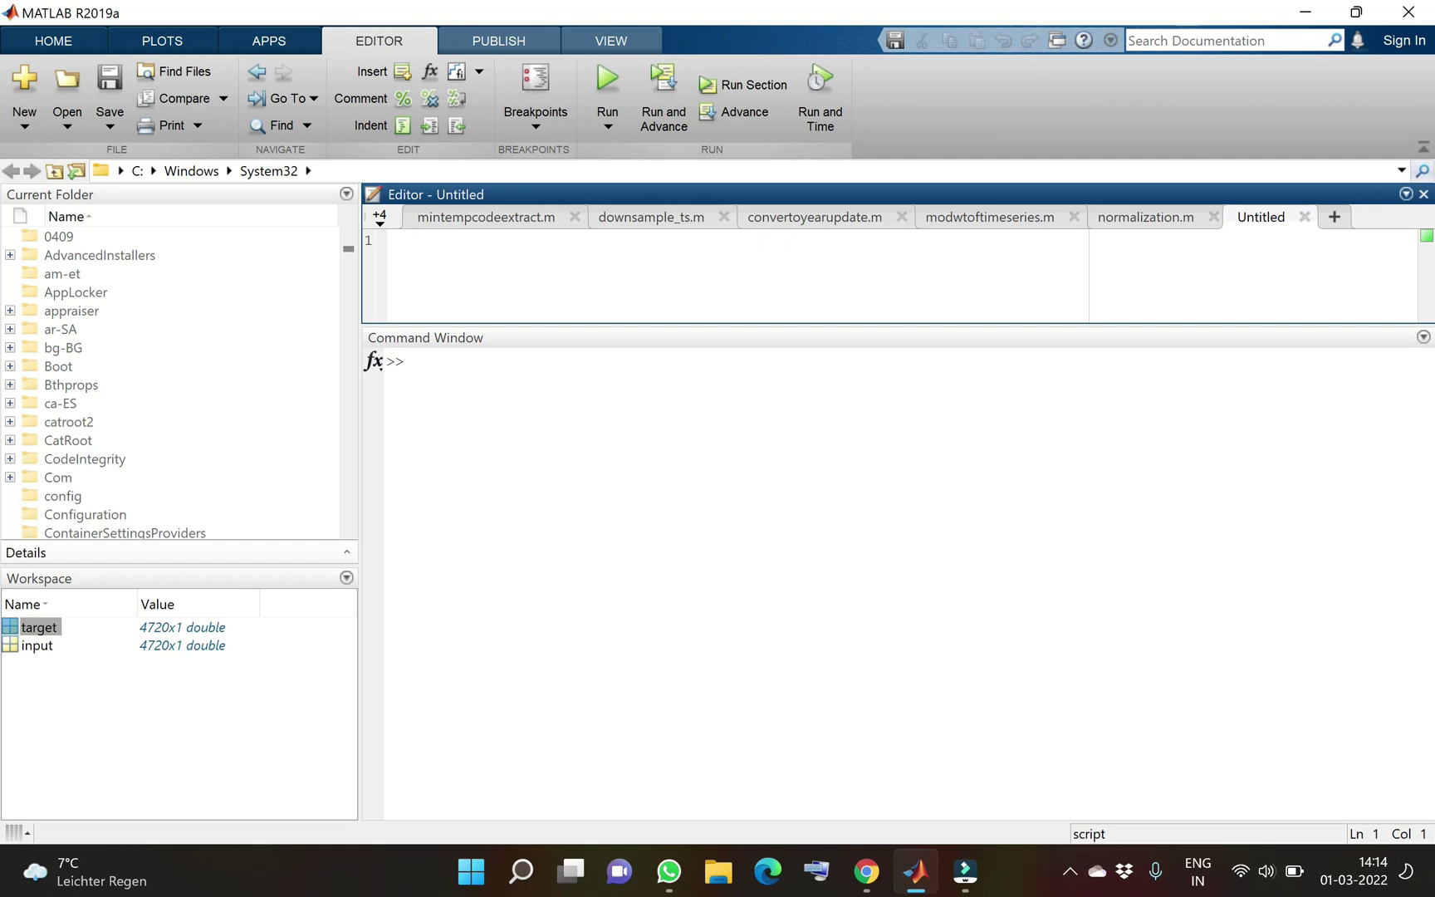
# Run the nntool command to open the Neural Network/Data Manager and move its window aside.
pyautogui.click(413, 360)
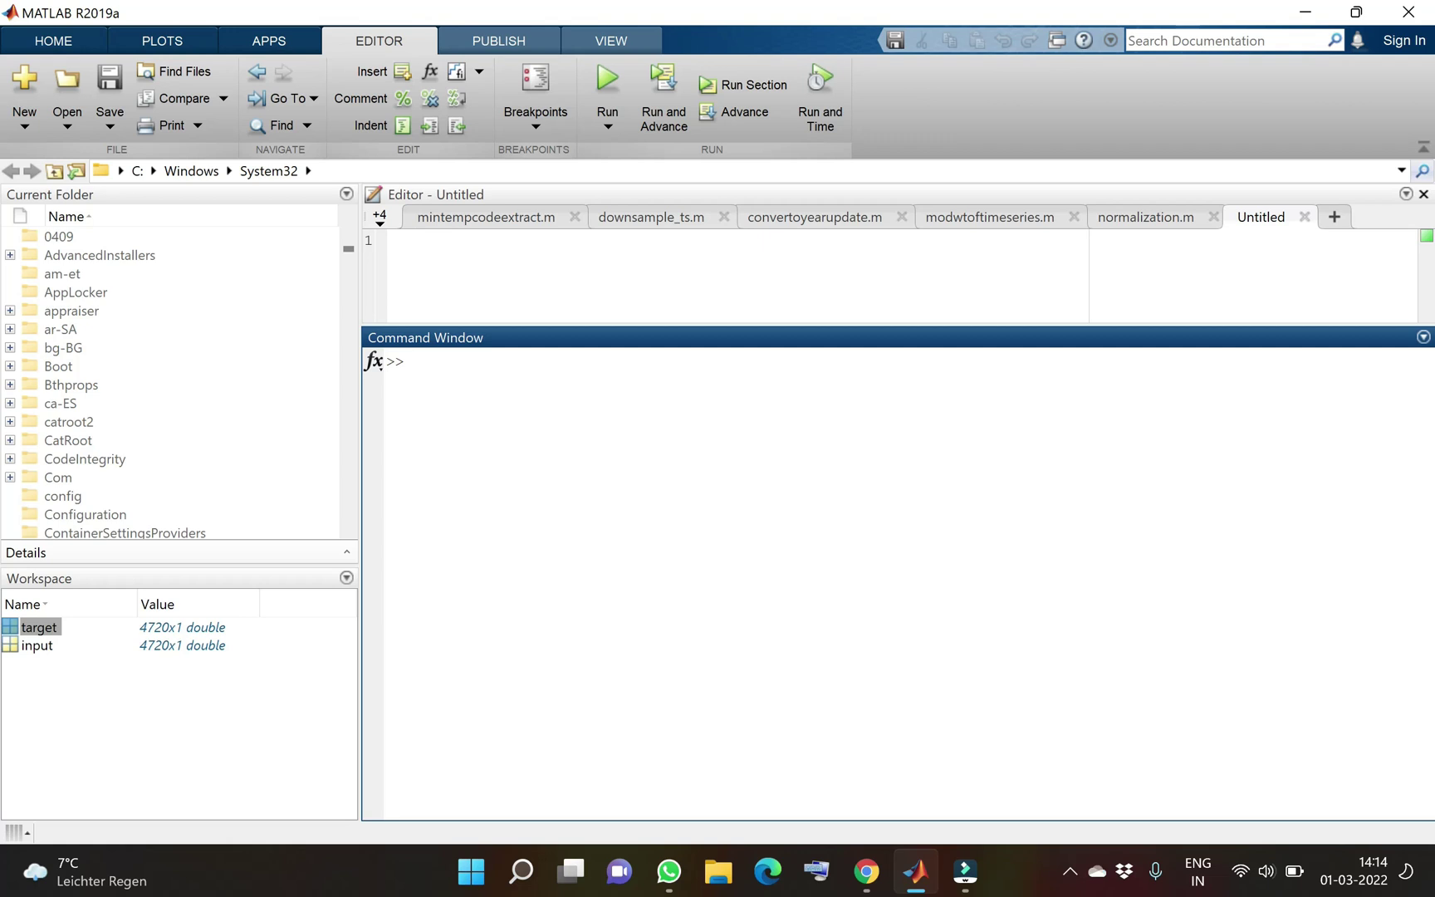
pyautogui.write('nntool')
pyautogui.press('Return')
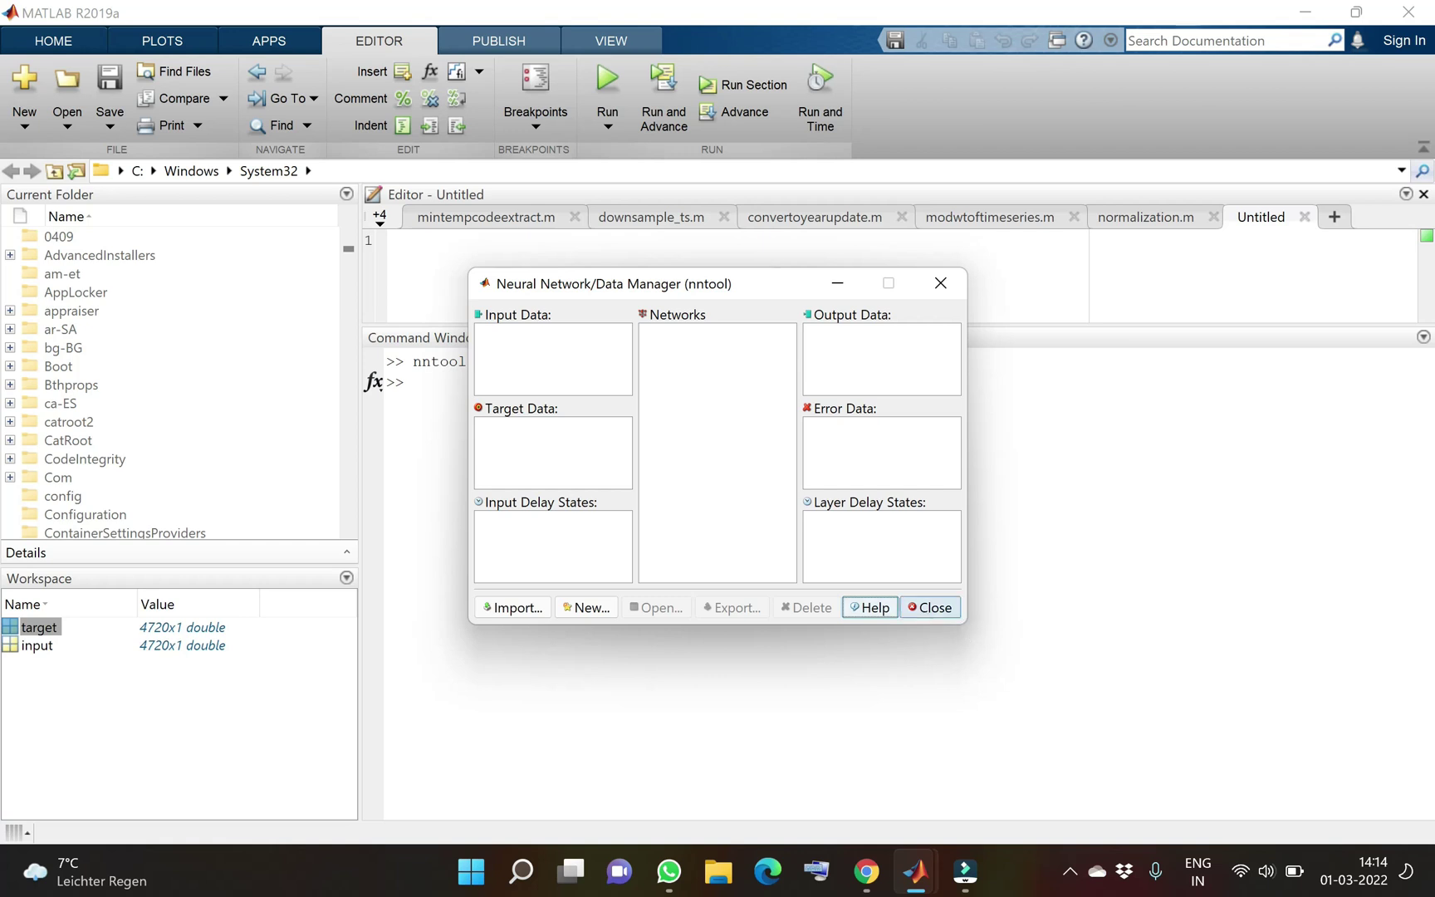
pyautogui.moveTo(577, 283); pyautogui.dragTo(786, 275)
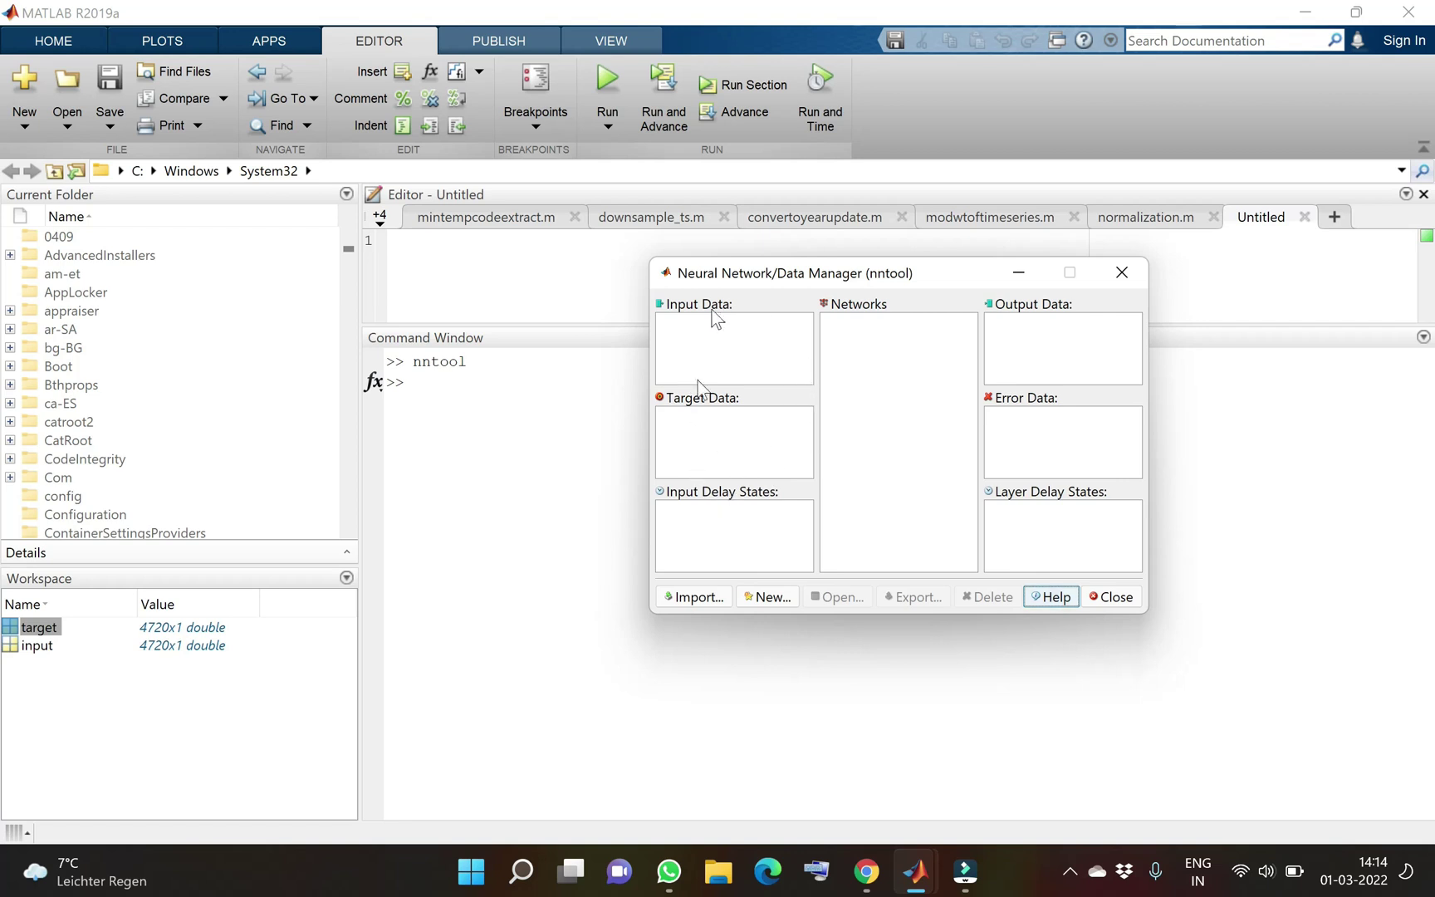
# Inspect the contents of the workspace variables input and target in a temporarily enlarged variable editor.
pyautogui.doubleClick(38, 646)
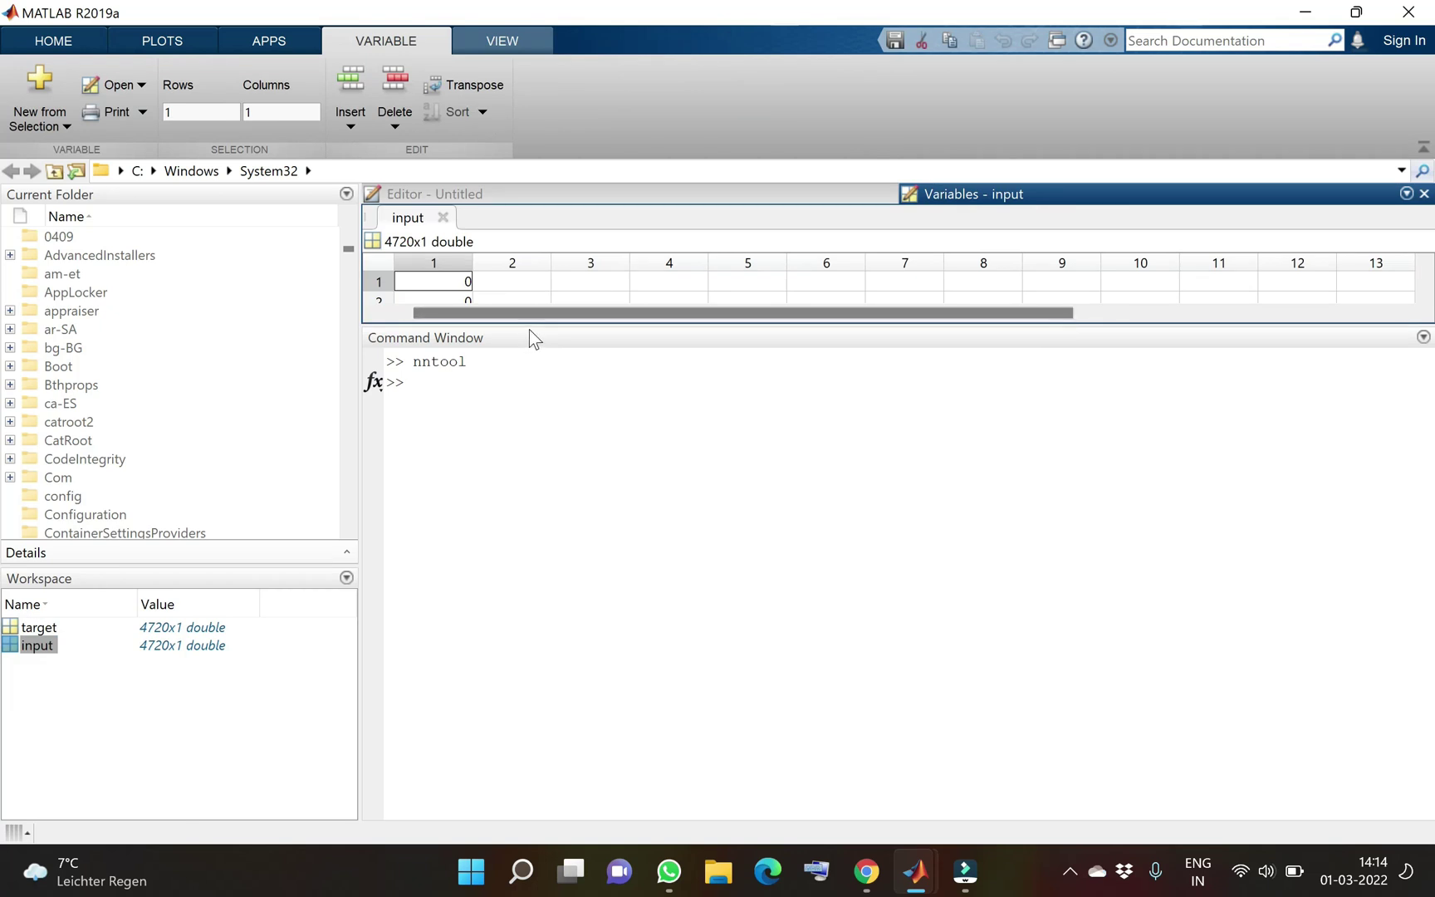
pyautogui.moveTo(531, 327); pyautogui.dragTo(526, 417)
pyautogui.moveTo(526, 500); pyautogui.dragTo(518, 536)
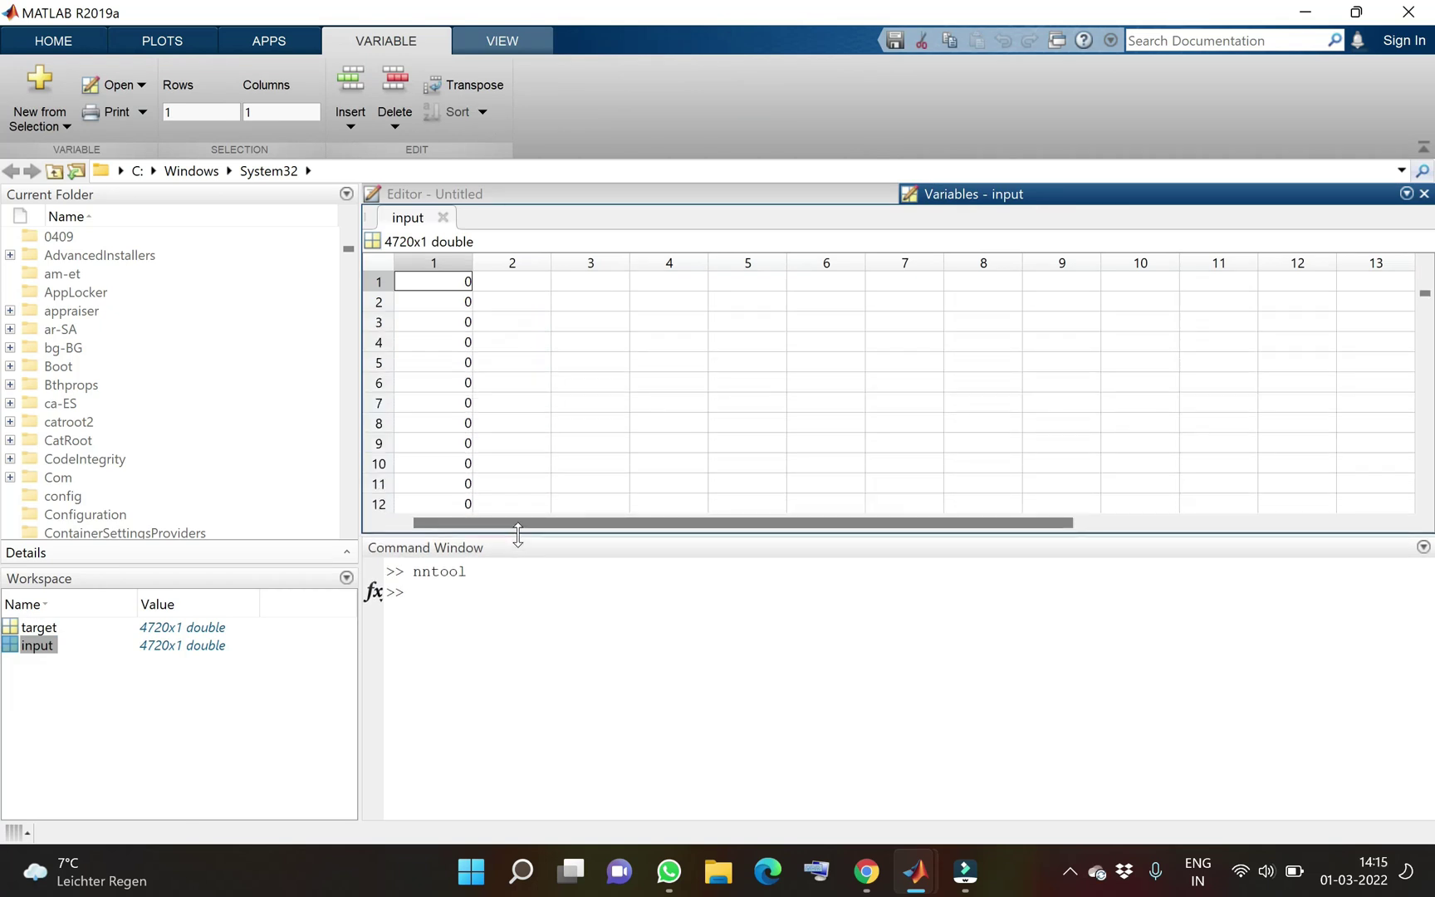
pyautogui.doubleClick(39, 628)
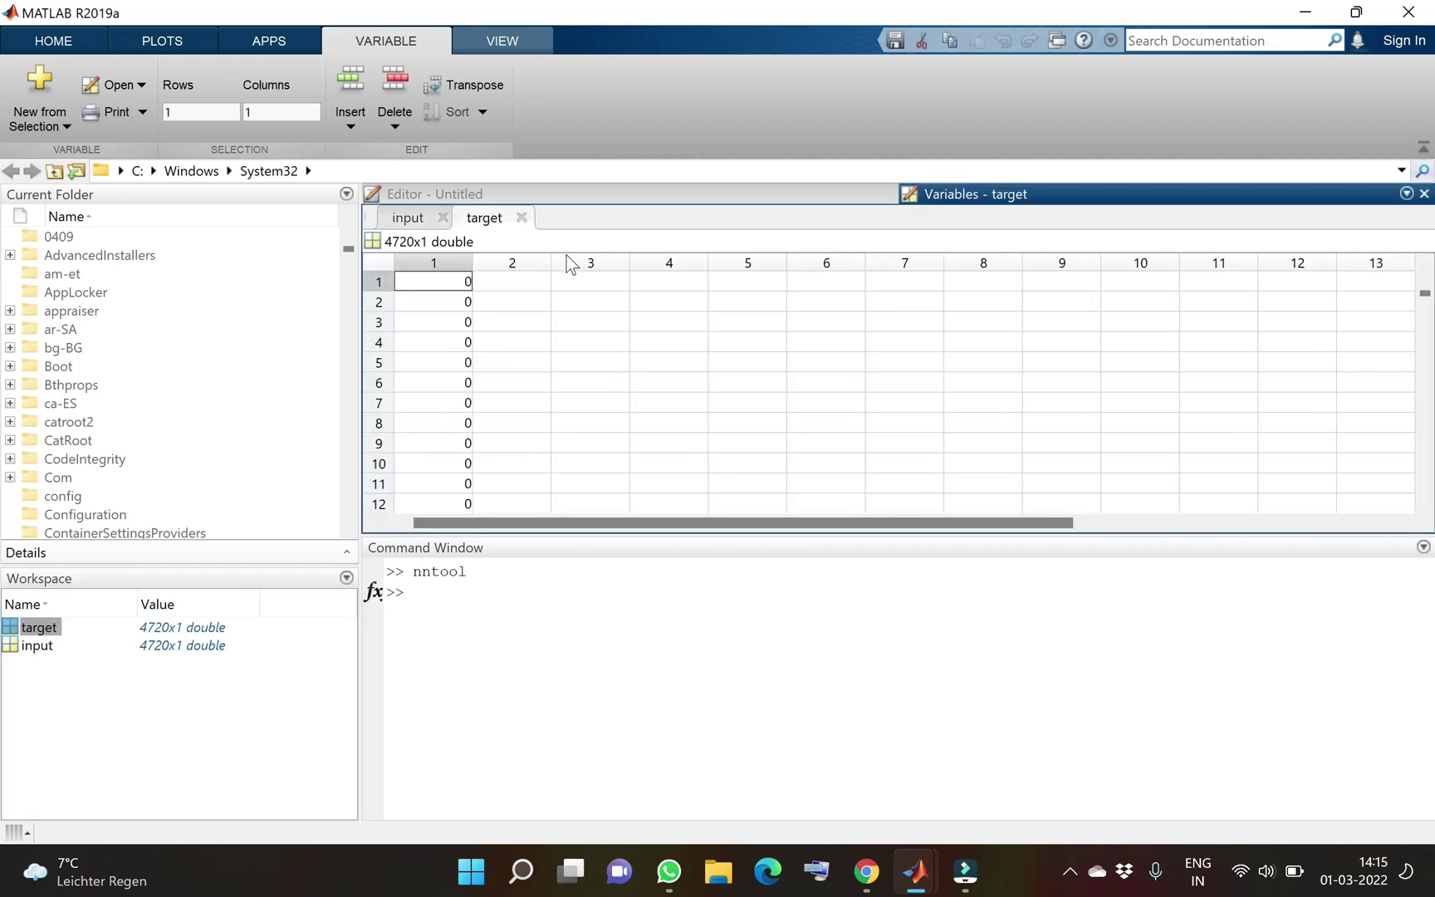
pyautogui.click(521, 217)
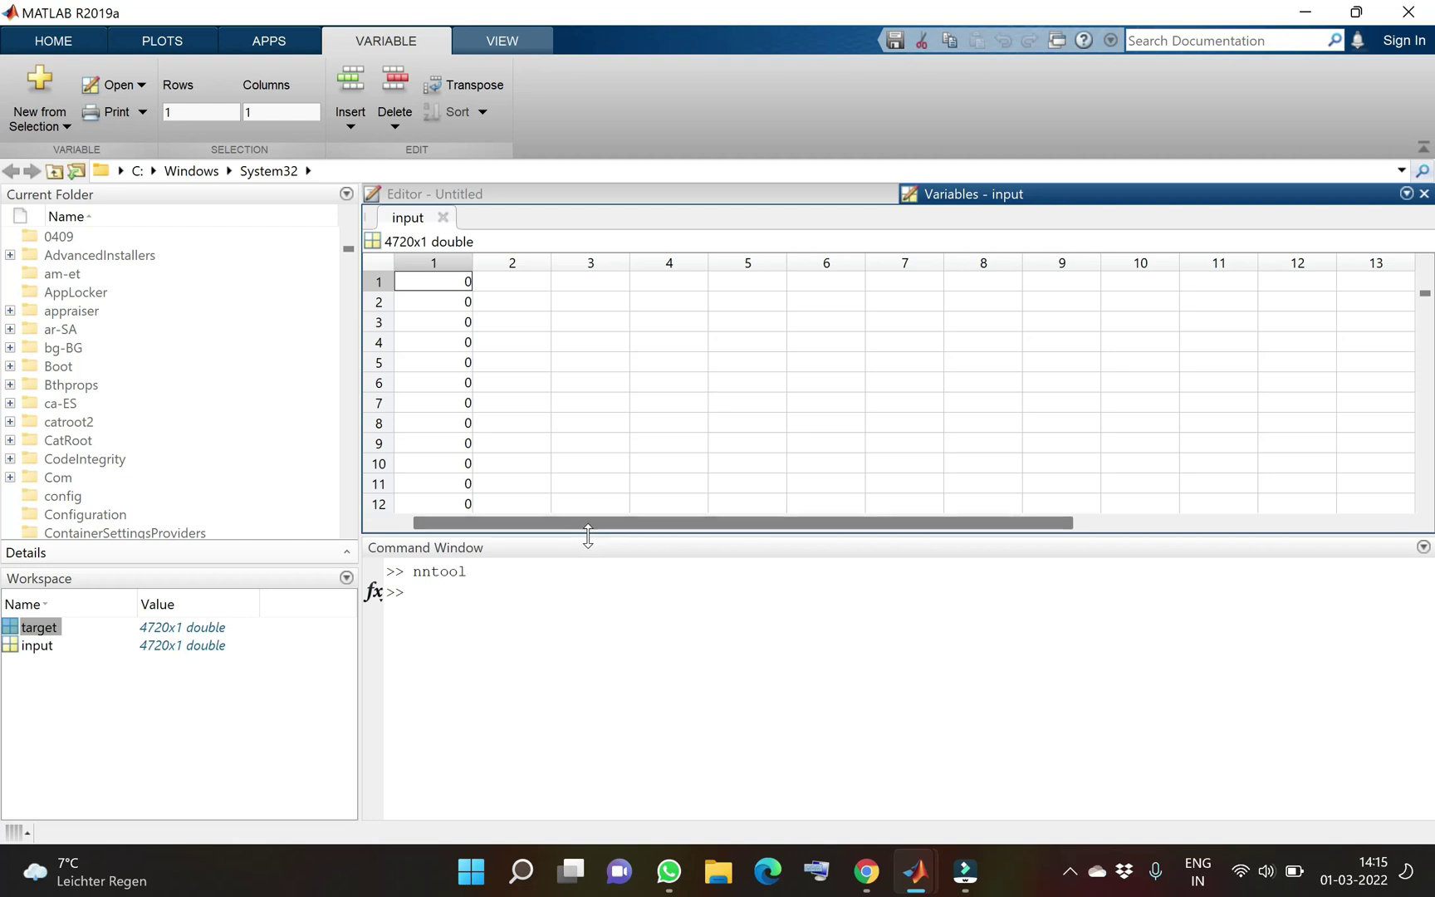
pyautogui.moveTo(586, 538); pyautogui.dragTo(581, 510)
pyautogui.moveTo(571, 407); pyautogui.dragTo(553, 335)
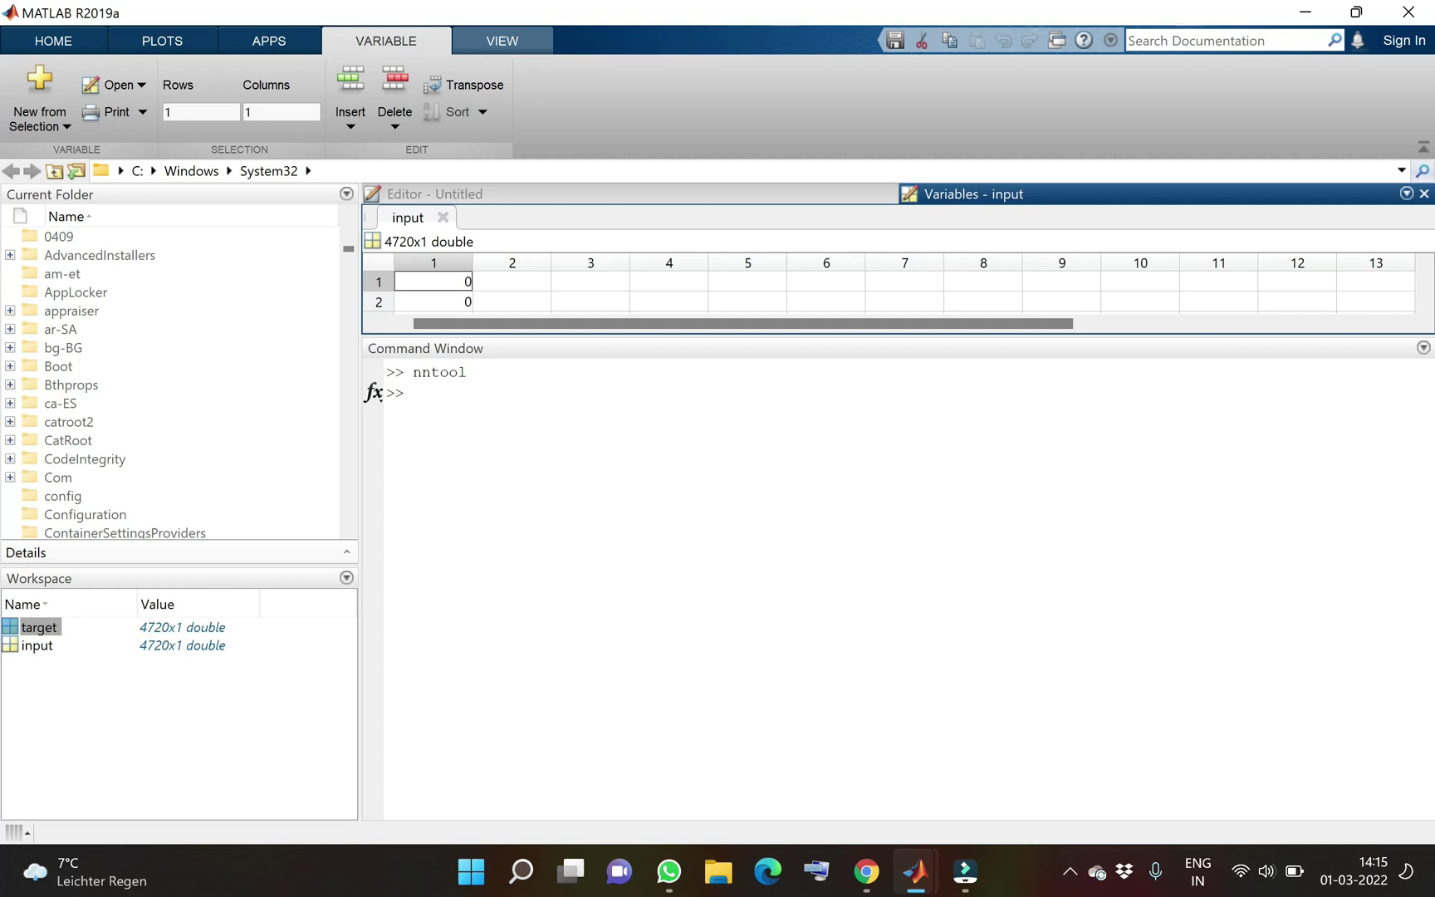
# Transpose the input variable into a row vector by running the command input=input';.
pyautogui.click(503, 405)
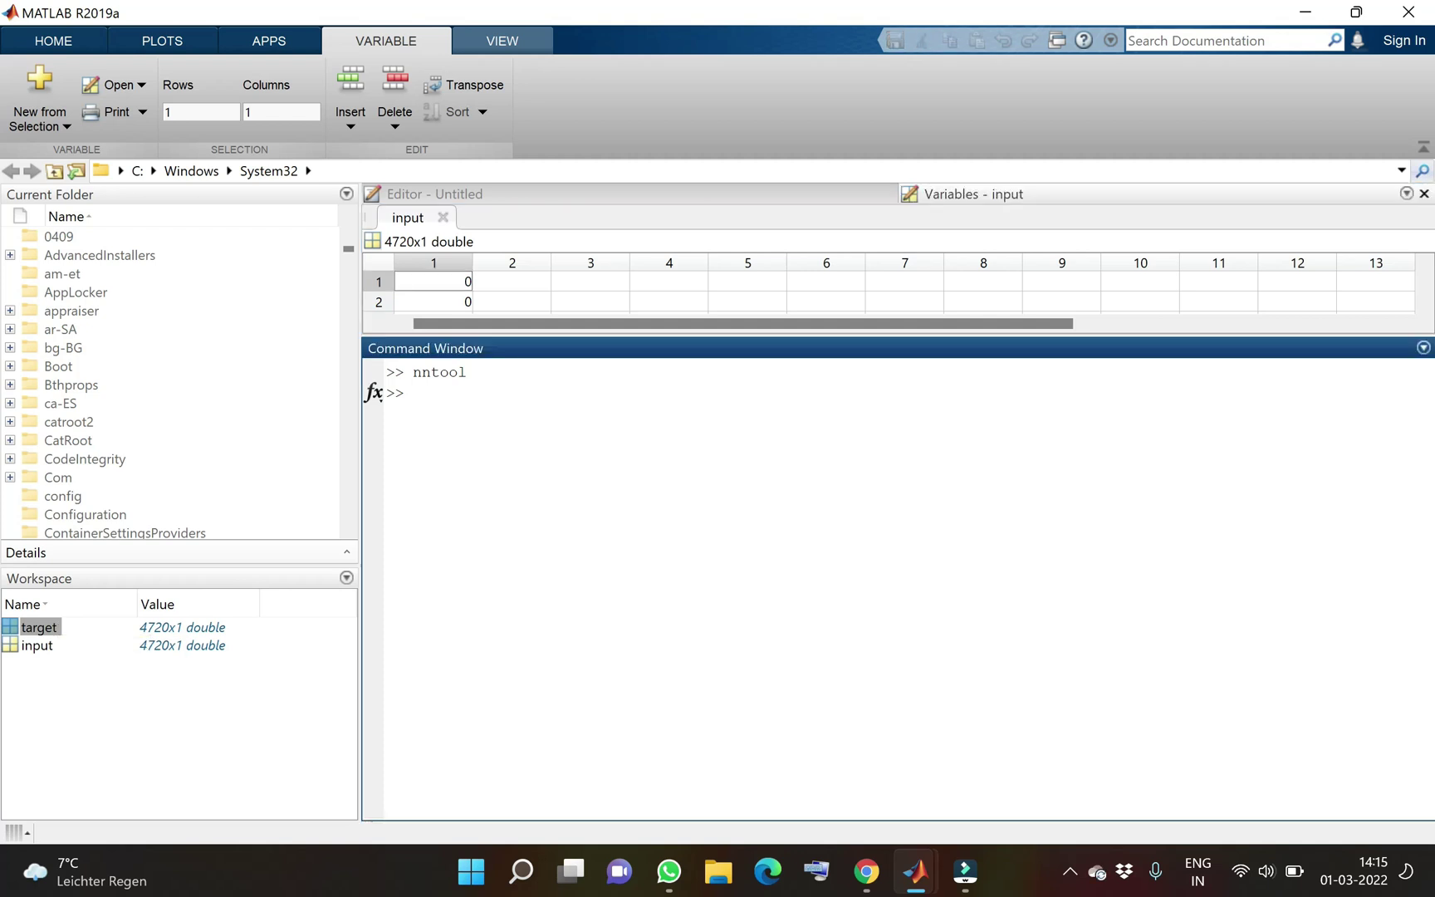
pyautogui.write("input=input';")
pyautogui.click(516, 392)
pyautogui.press('Return')
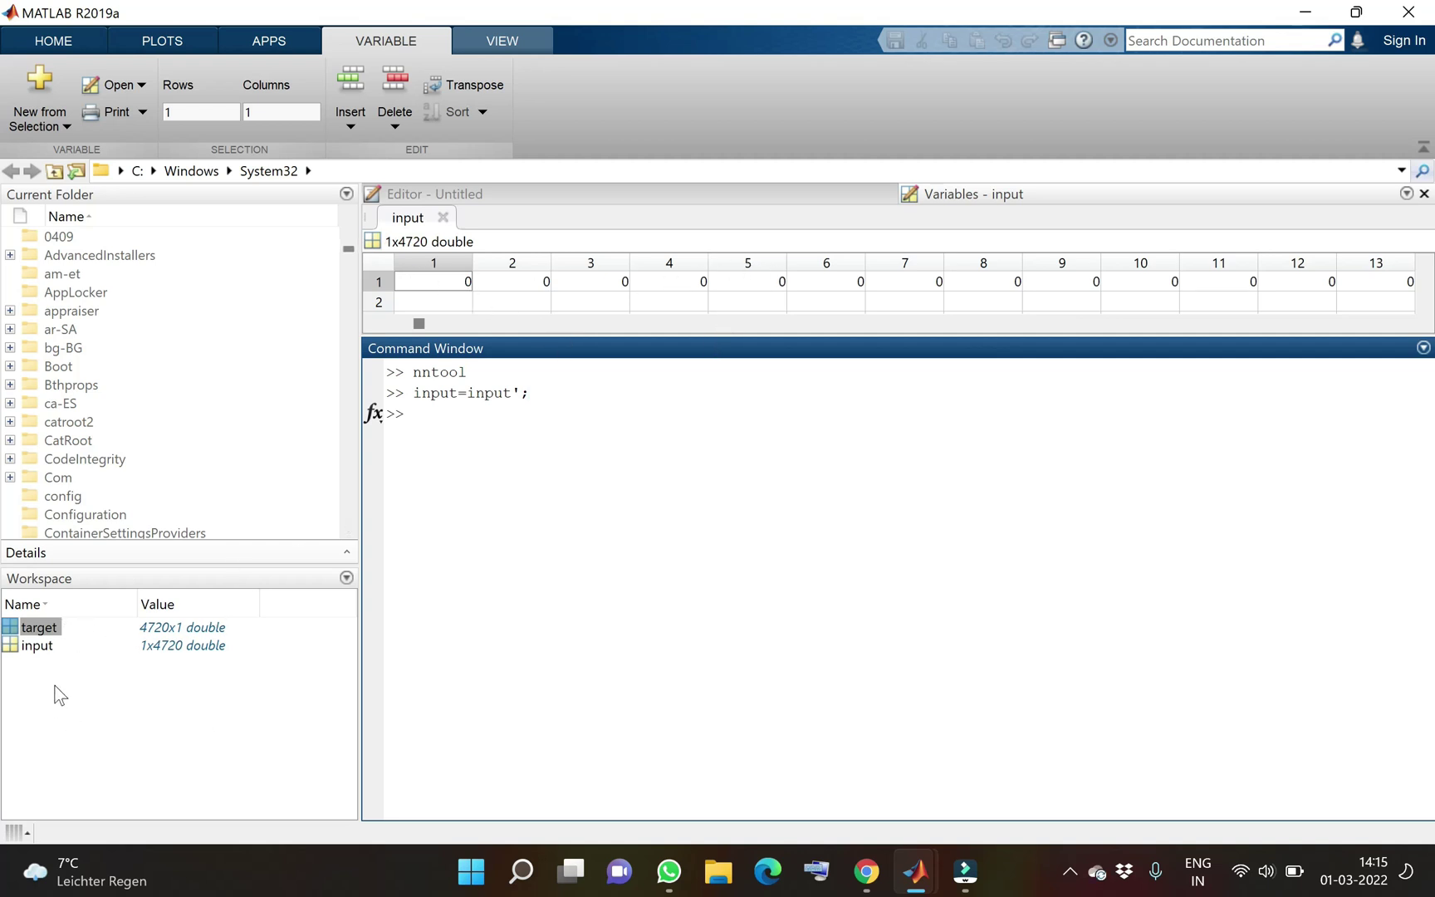
# Open the target variable and transpose it into a row vector within the variable editor.
pyautogui.doubleClick(34, 628)
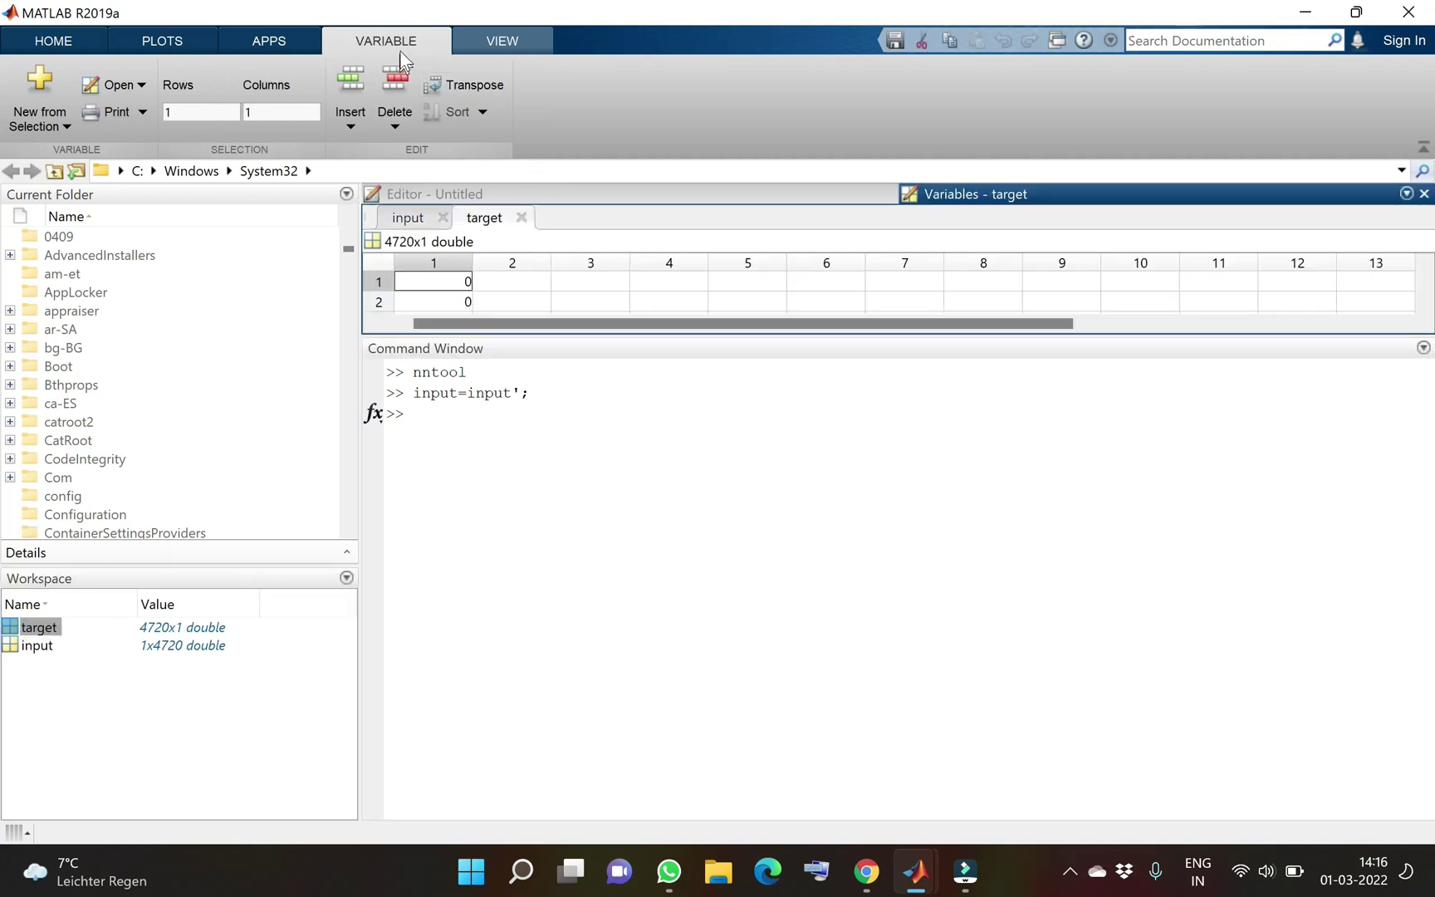
pyautogui.click(469, 90)
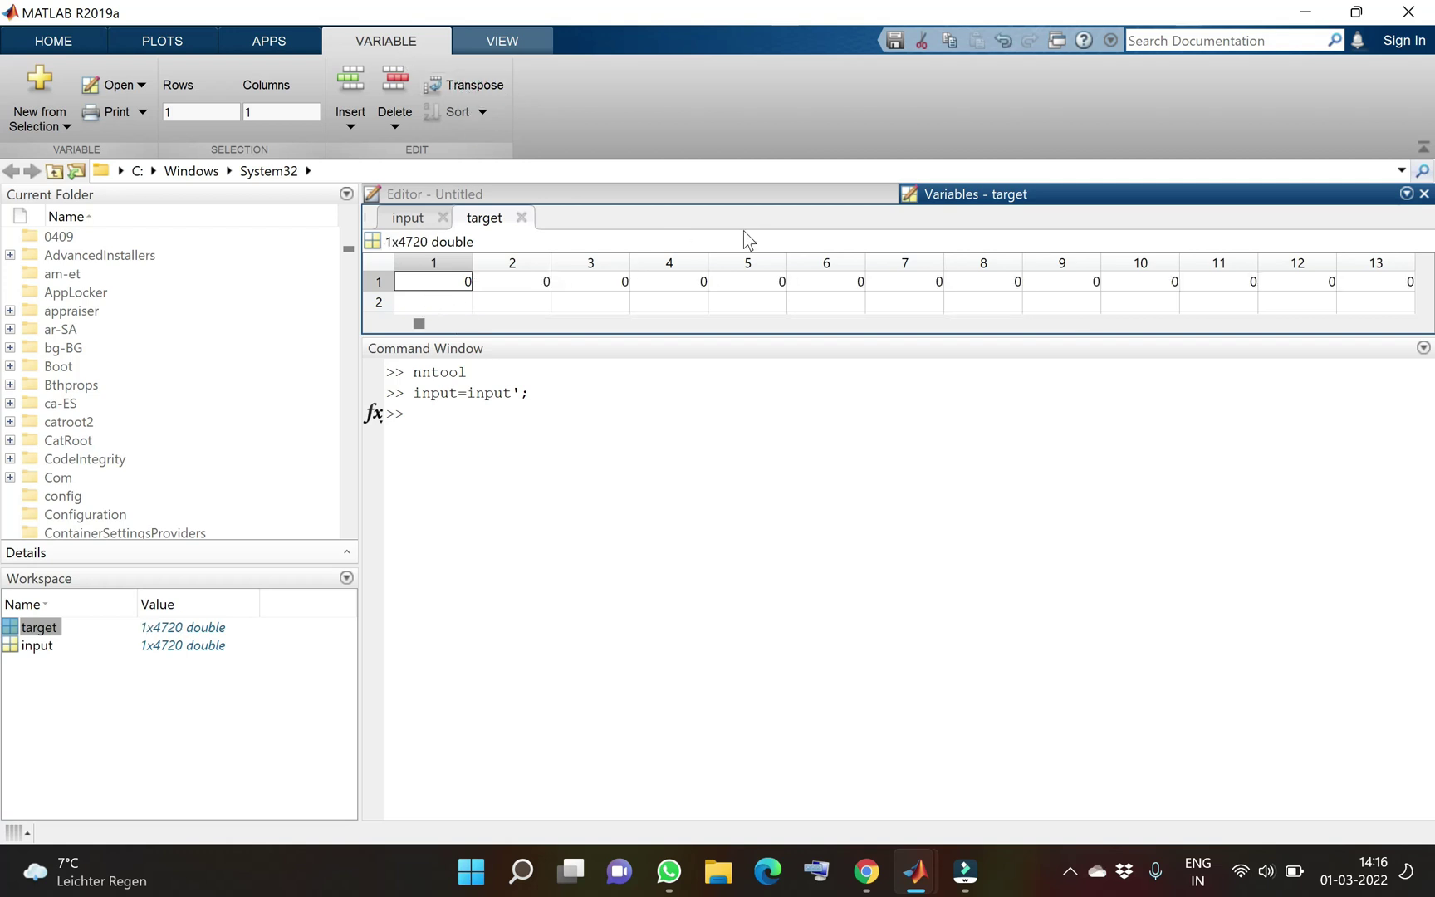
pyautogui.click(558, 432)
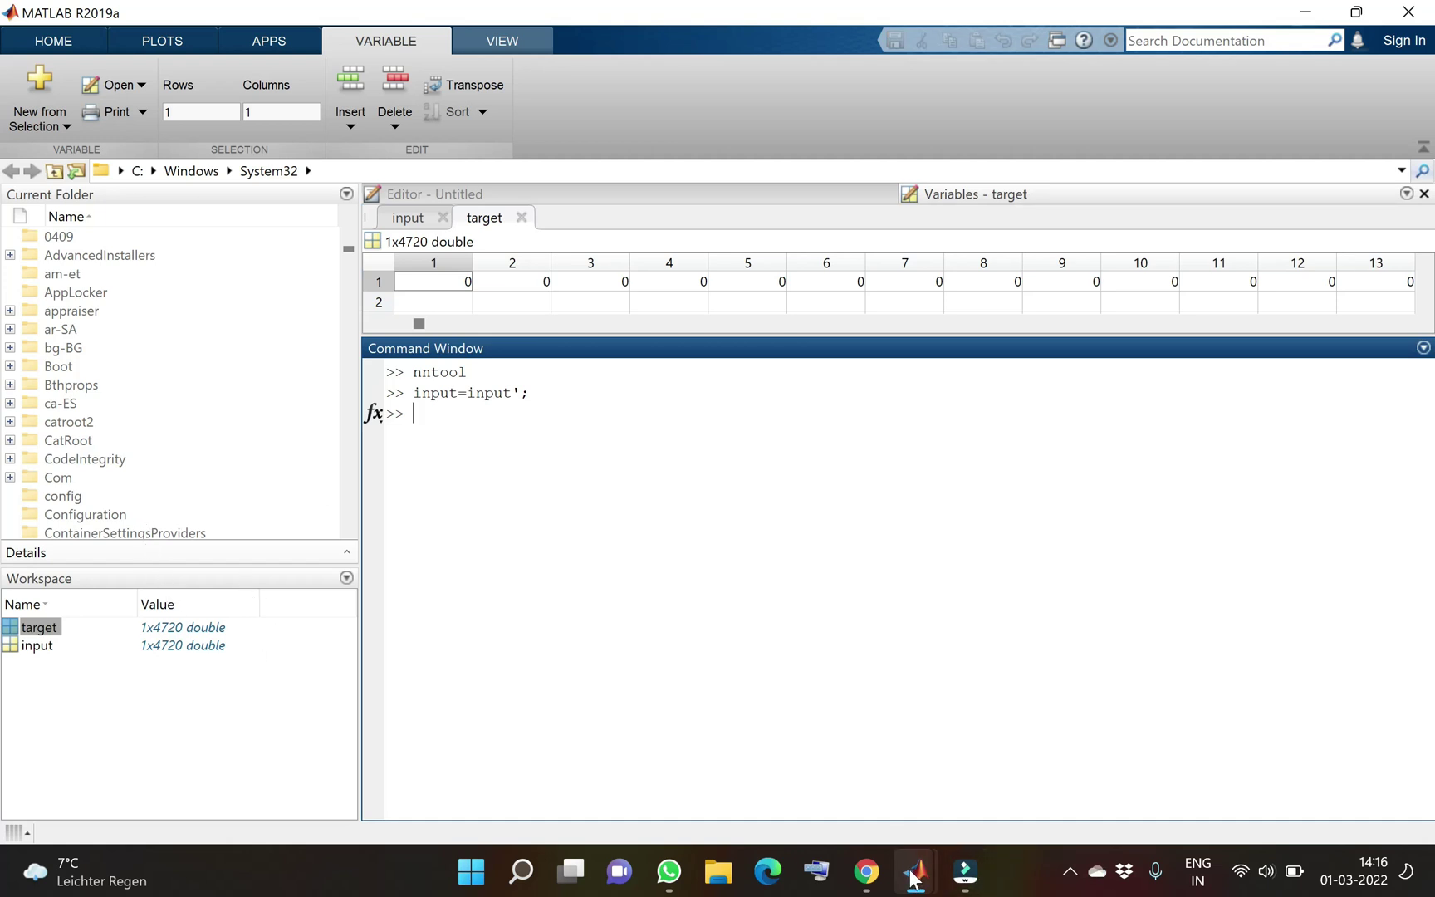
# Return to the Neural Network/Data Manager and import the workspace variable input as Input Data.
pyautogui.moveTo(912, 868)
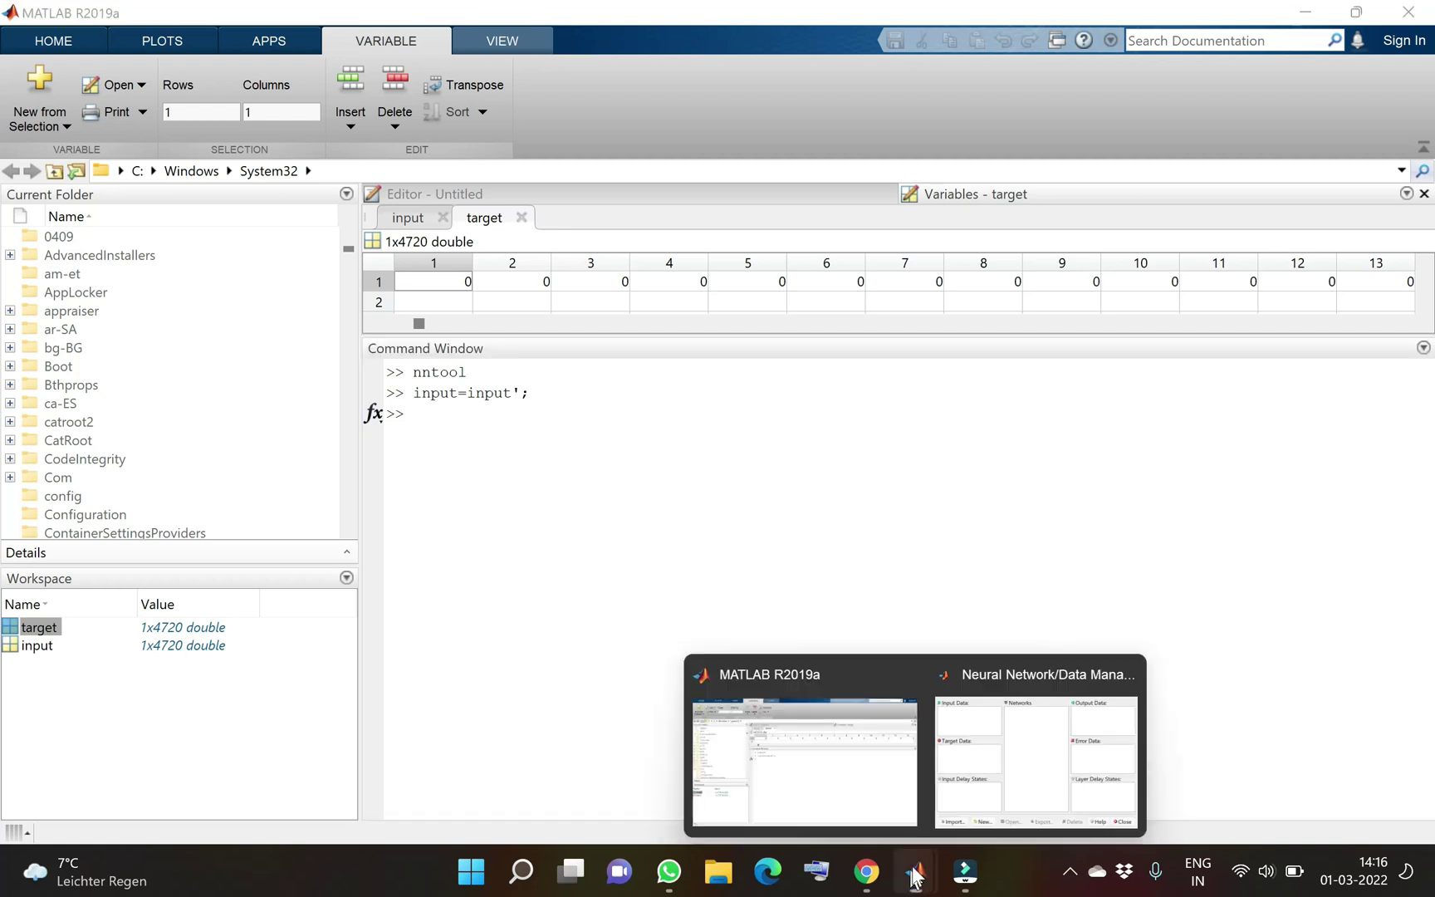
pyautogui.click(998, 776)
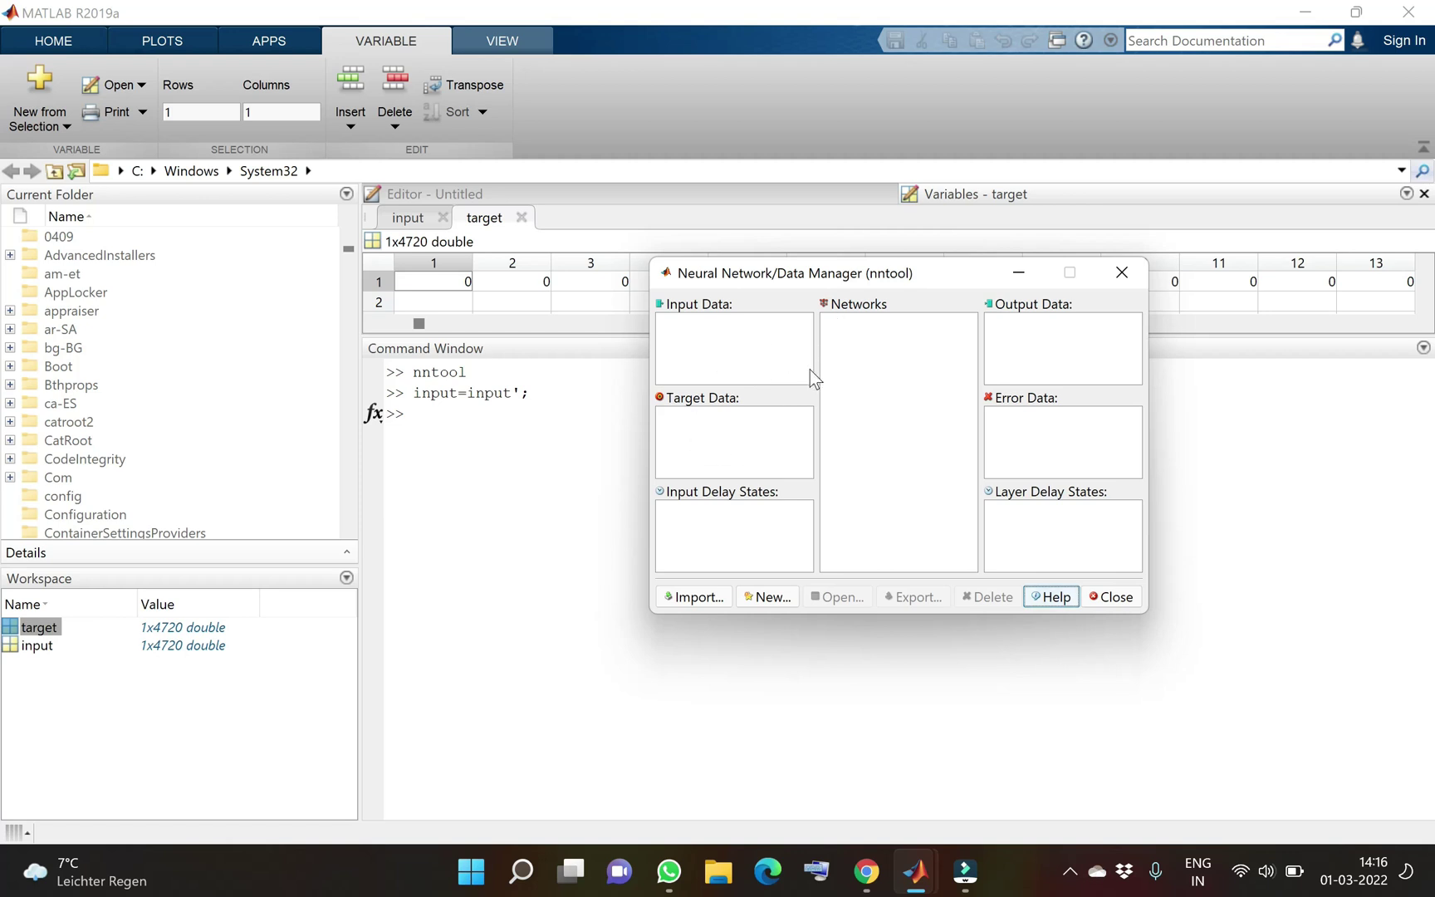
pyautogui.click(698, 596)
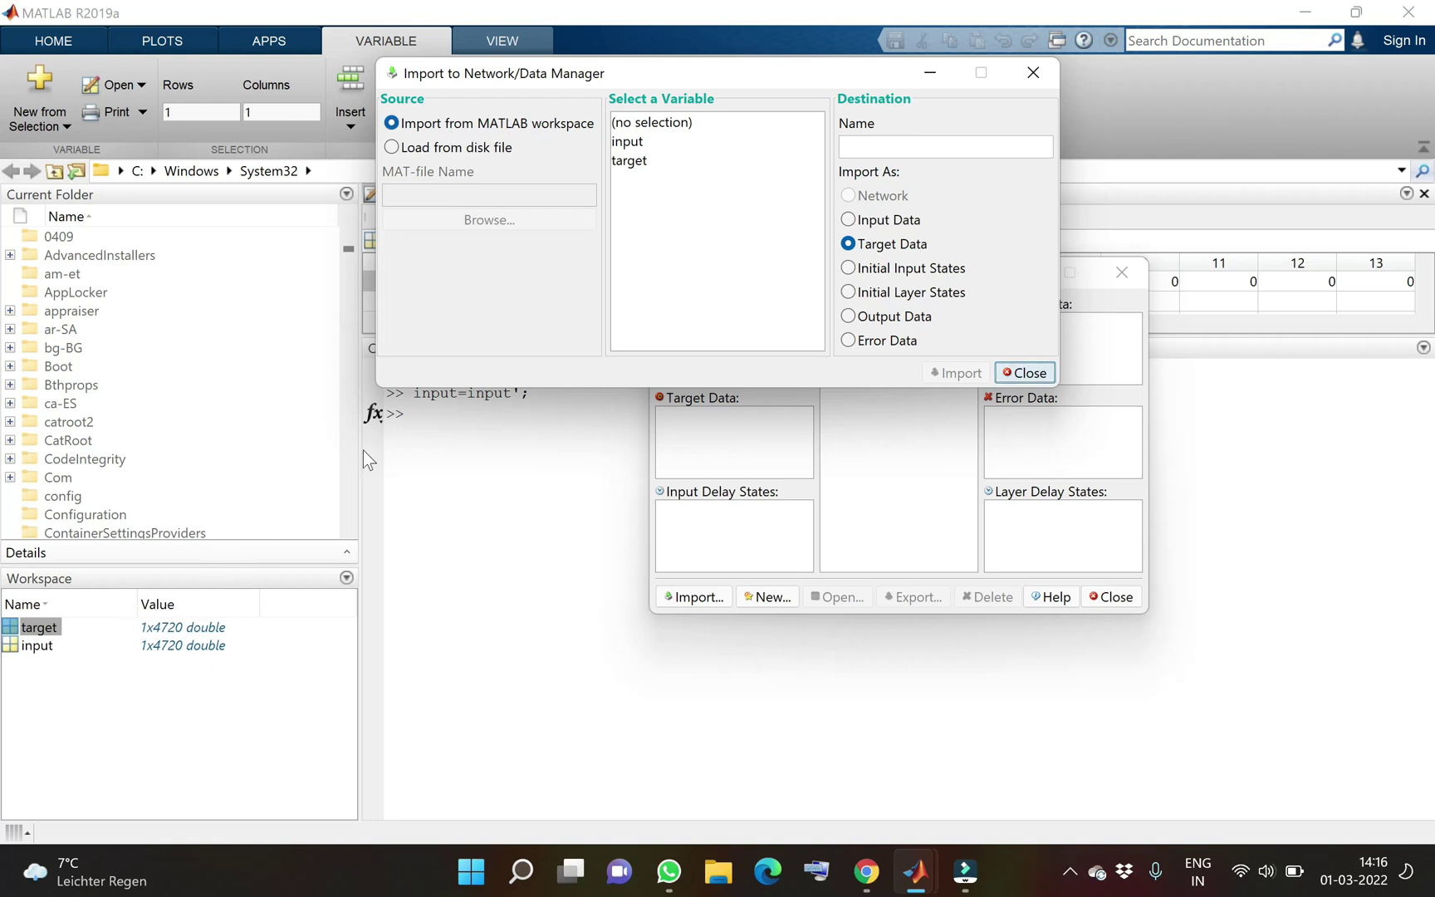
pyautogui.click(401, 151)
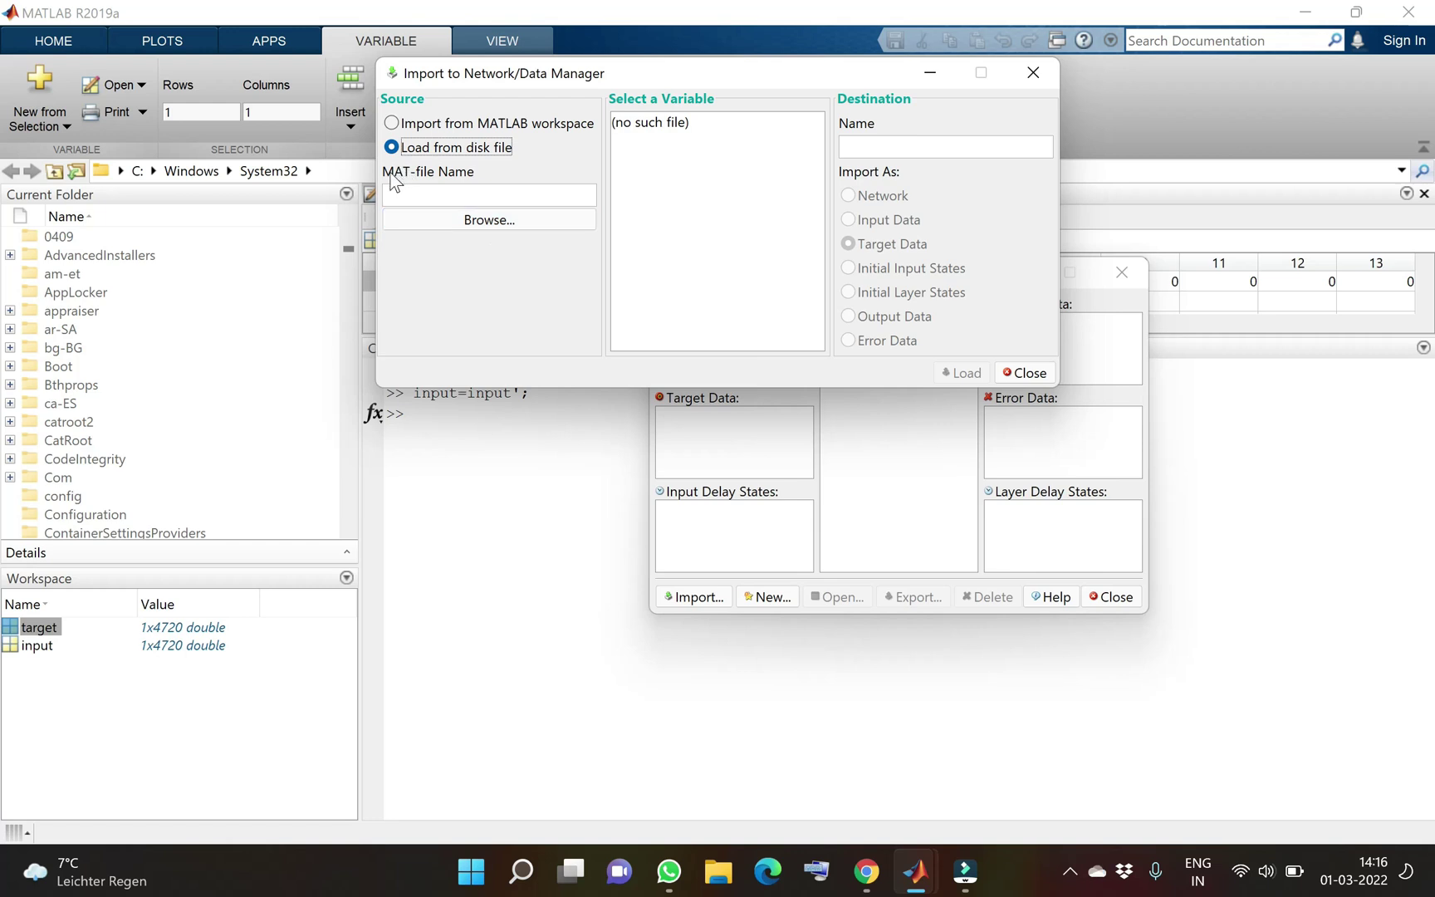
pyautogui.click(403, 123)
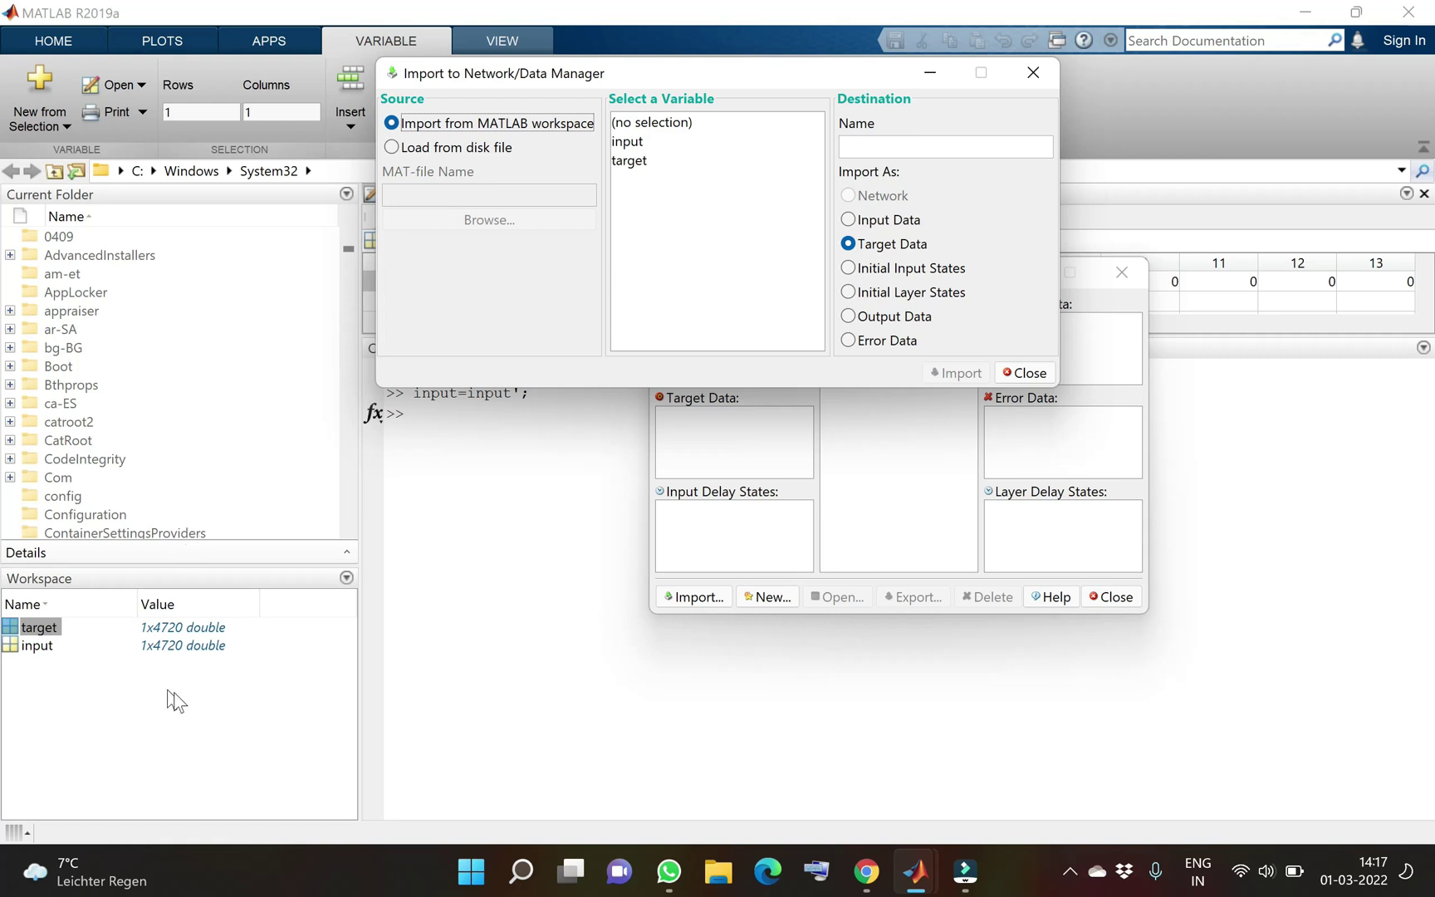
pyautogui.click(888, 221)
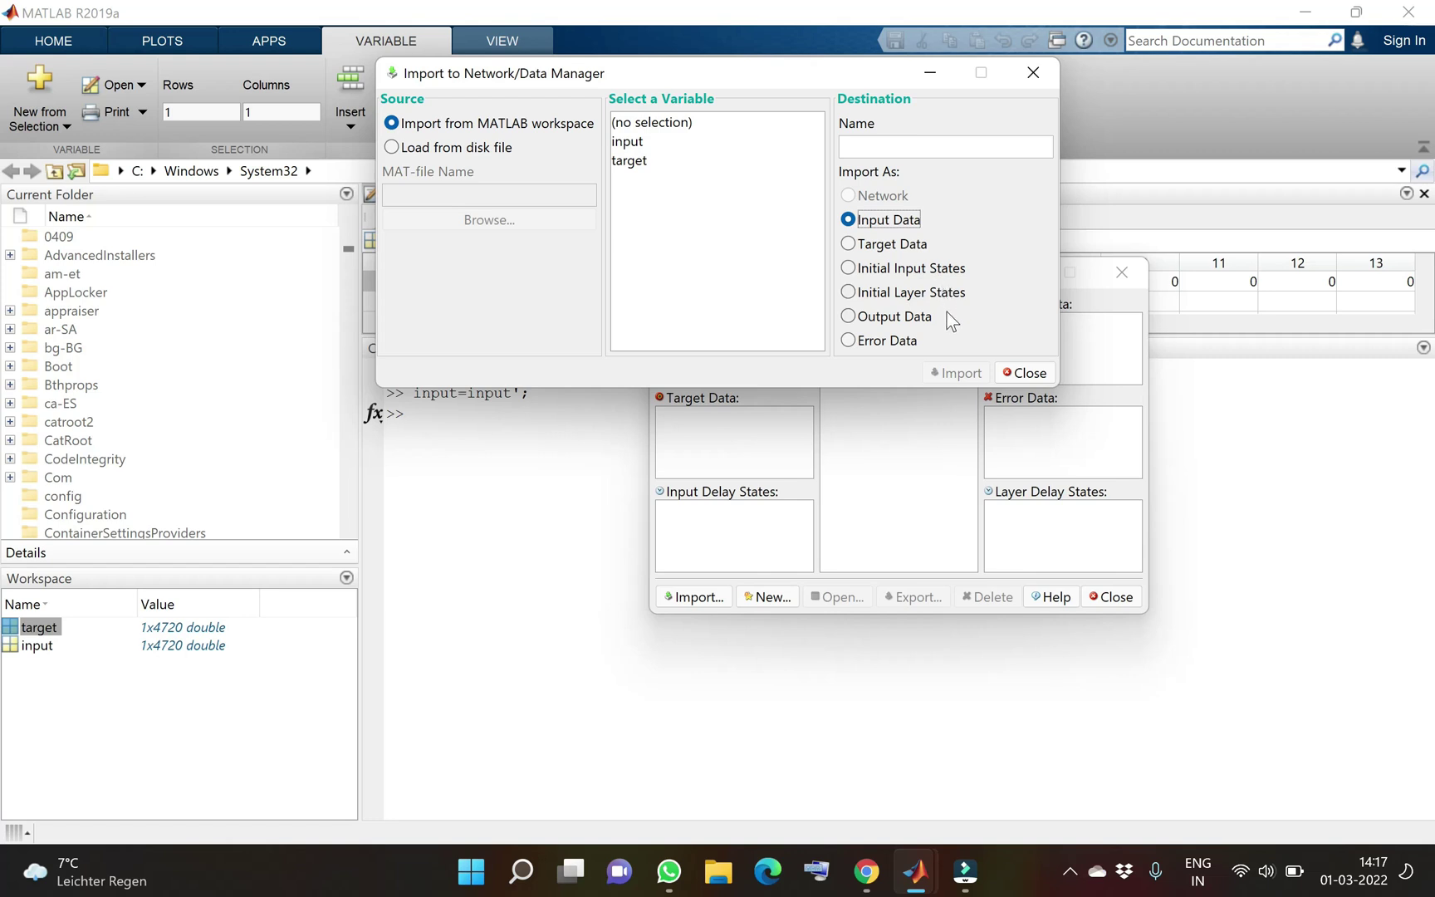
pyautogui.click(636, 143)
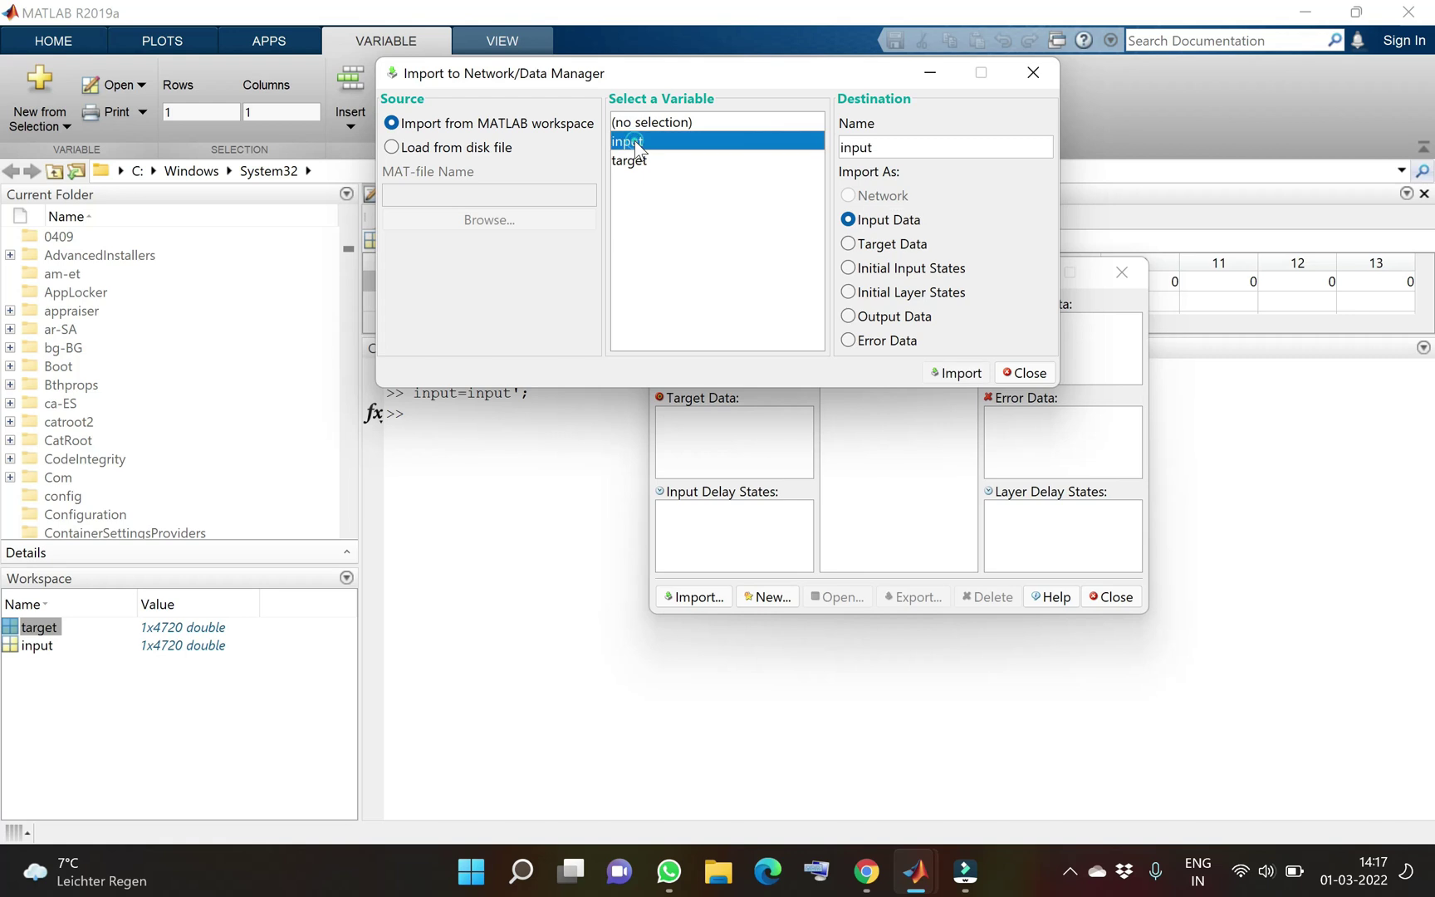
pyautogui.click(958, 374)
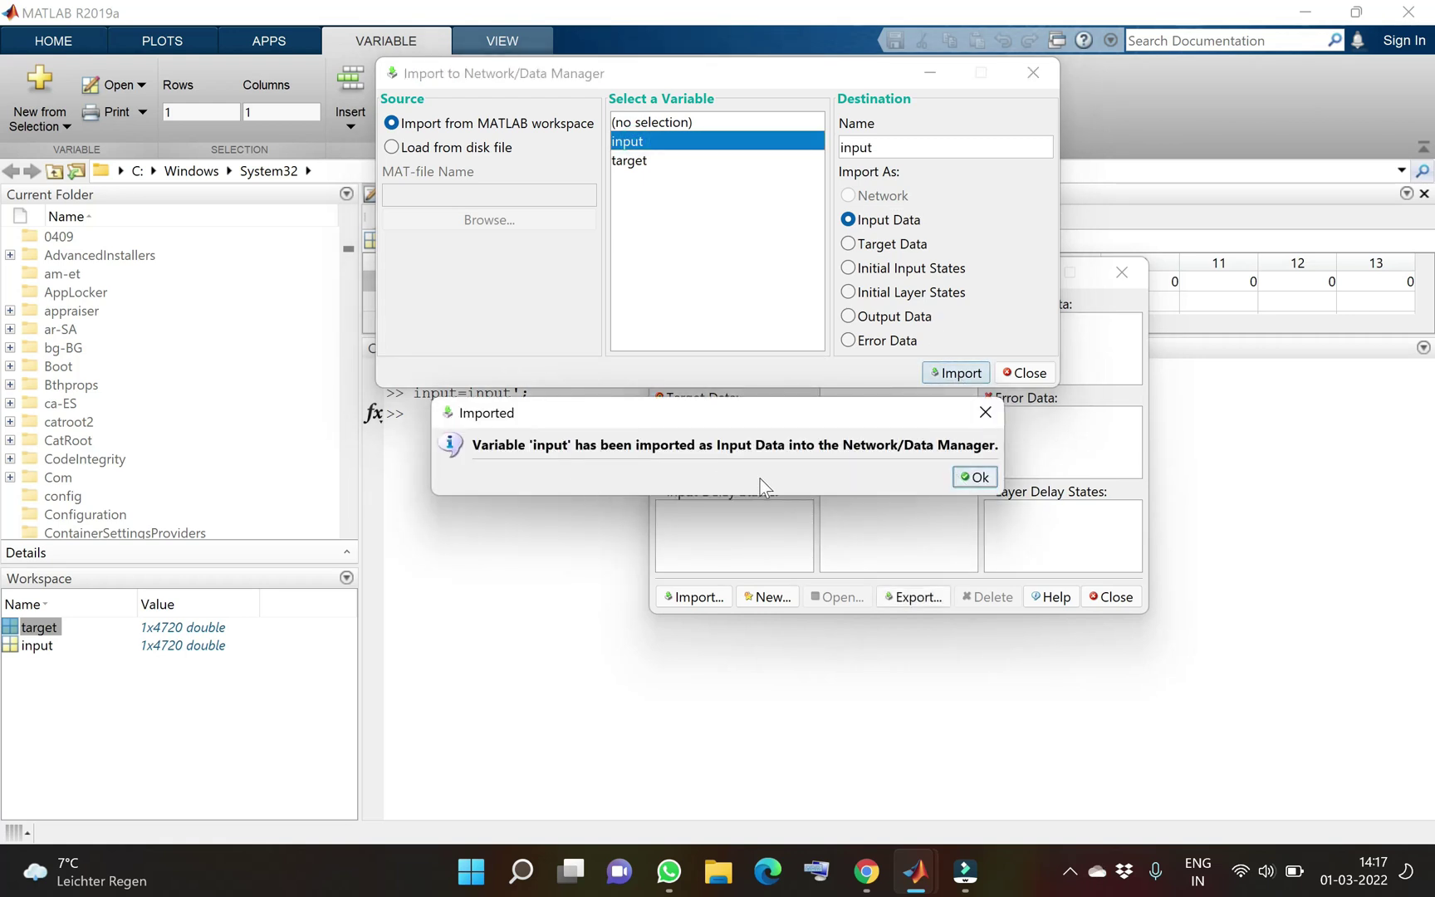
pyautogui.click(977, 480)
# Import the workspace variable target as Target Data and close the import dialog.
pyautogui.click(882, 243)
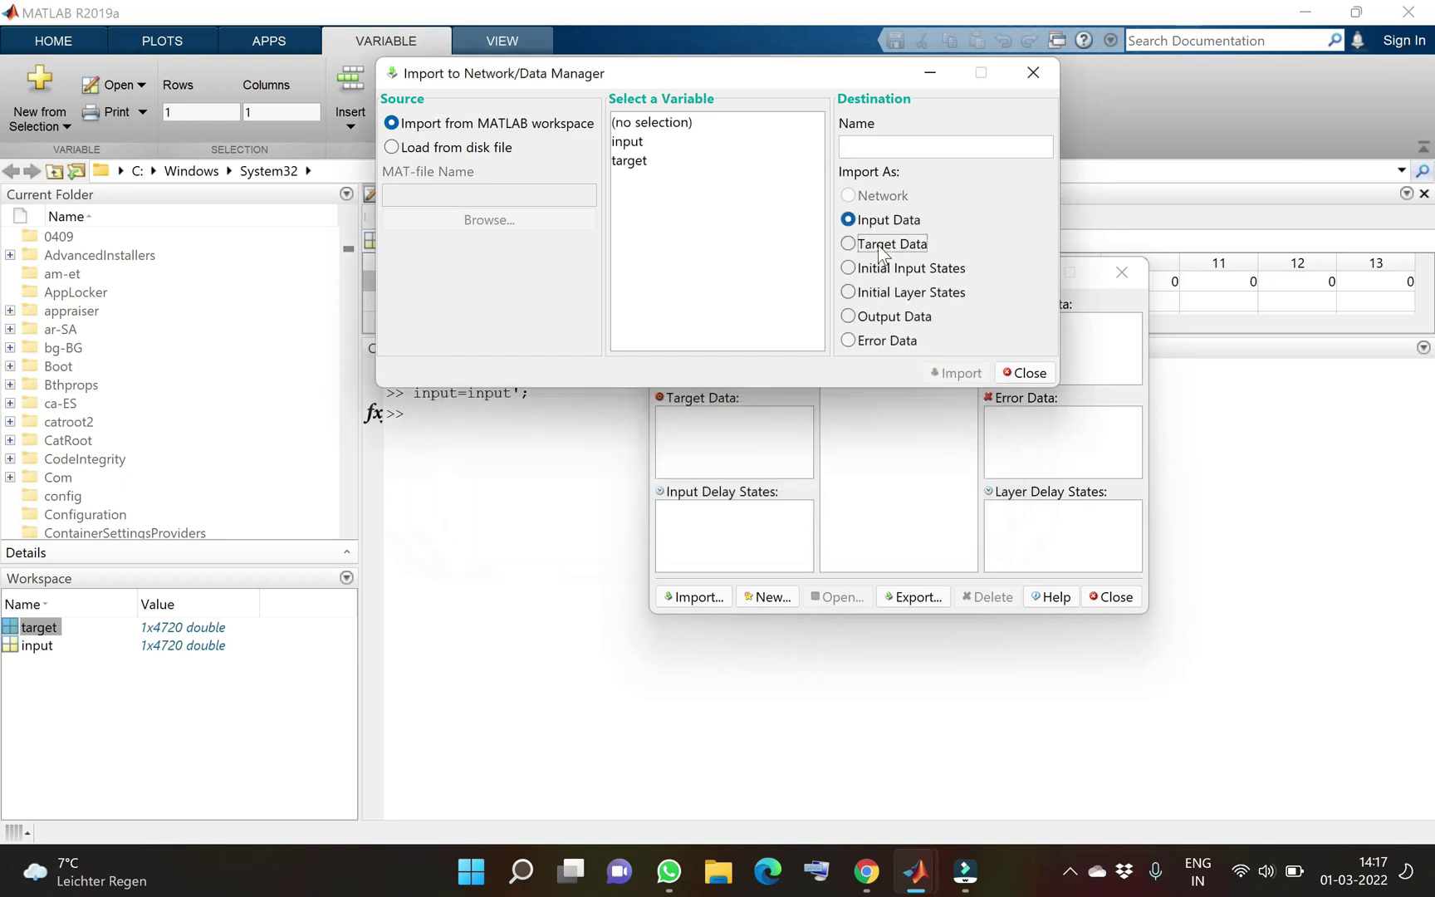
pyautogui.click(641, 161)
pyautogui.click(956, 374)
pyautogui.click(978, 478)
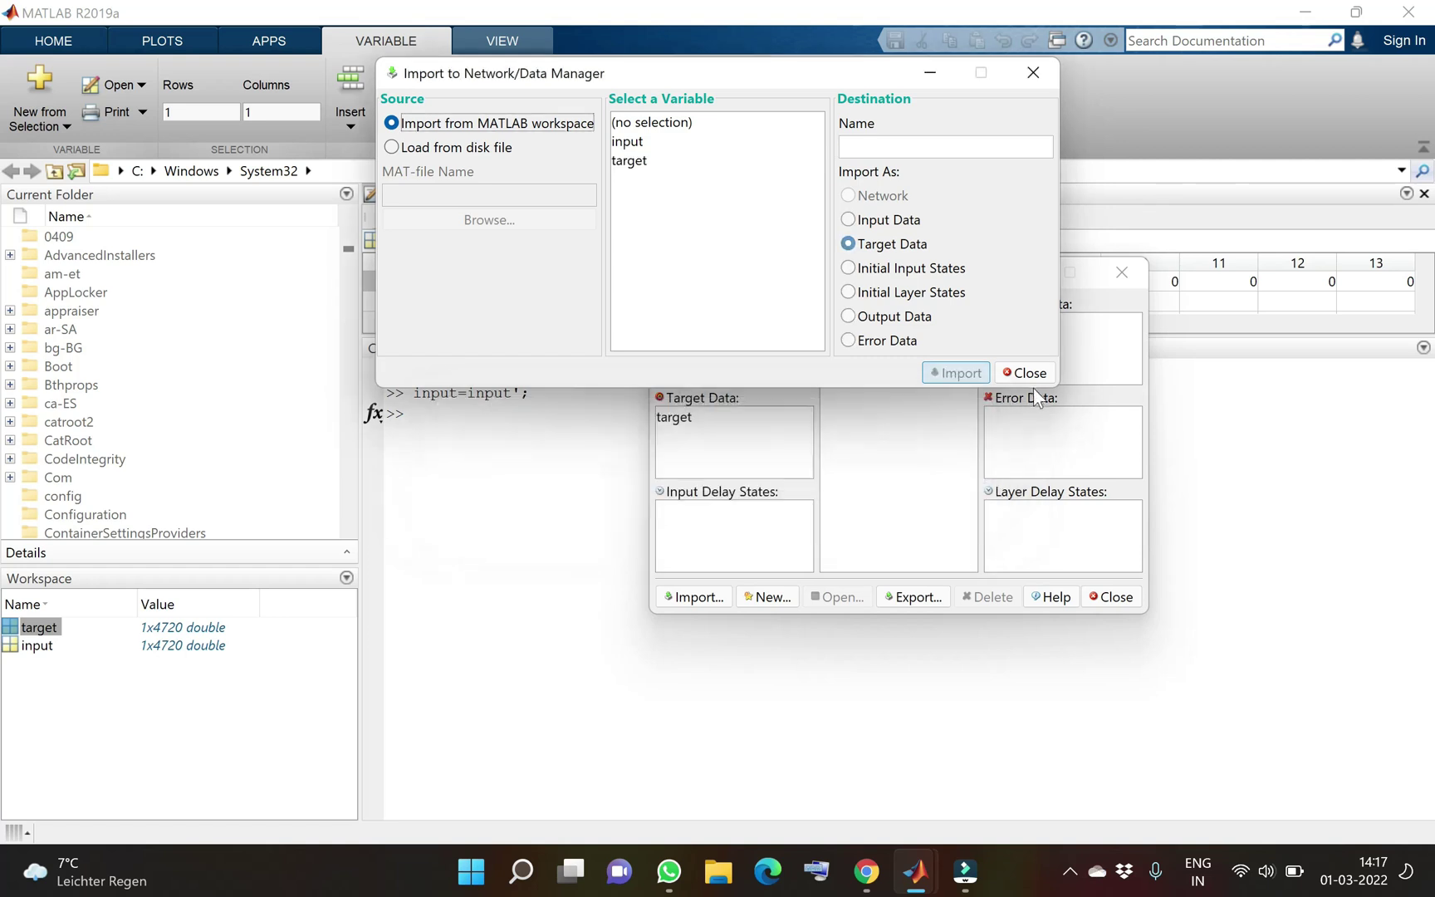
pyautogui.click(1034, 378)
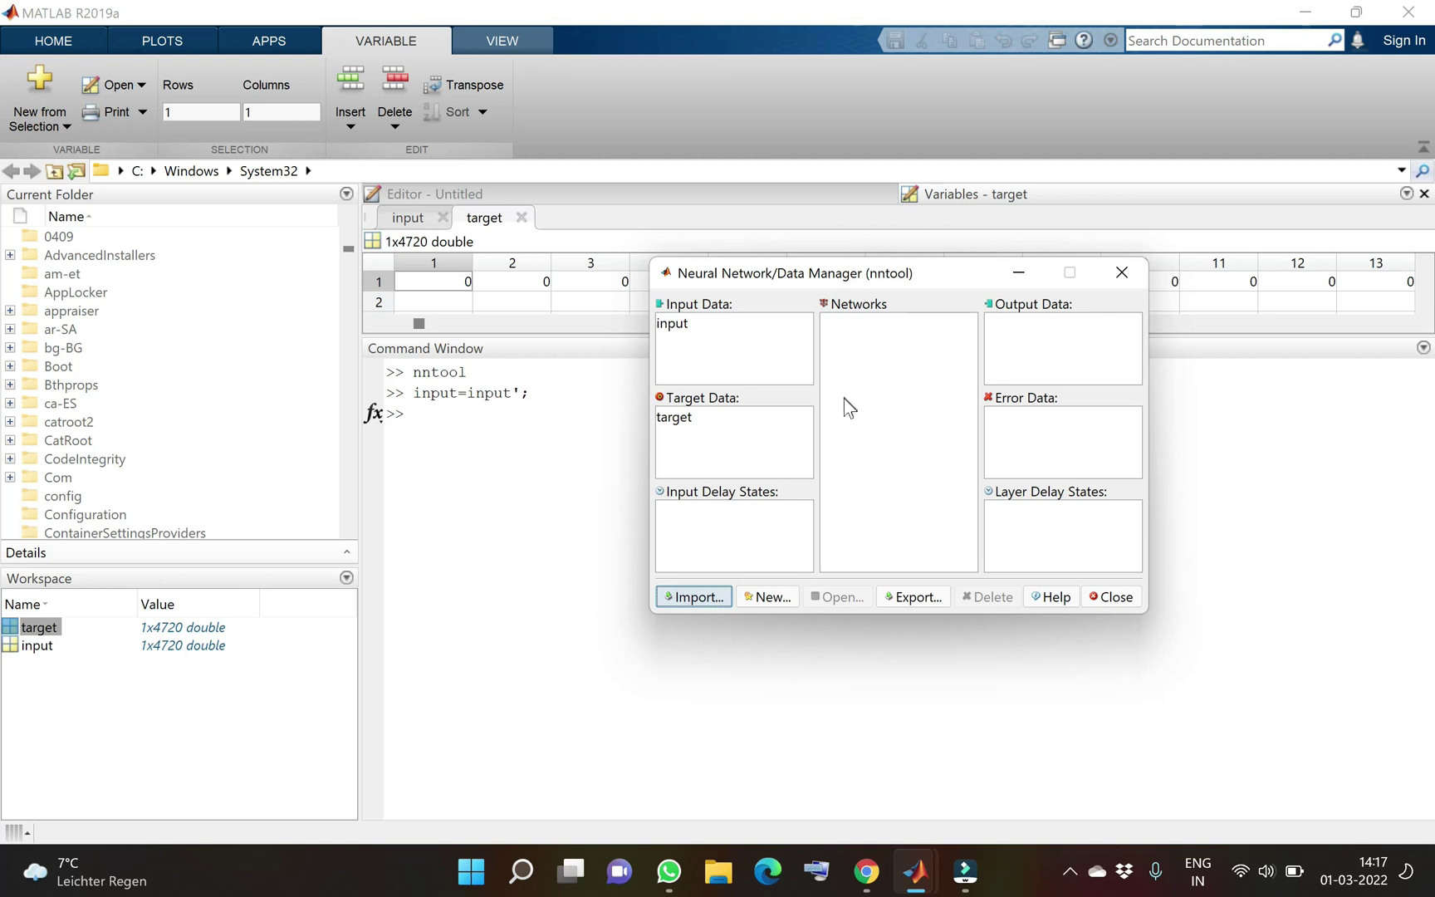
# Start creating a new network, review the available network types and choose Feed-forward backprop.
pyautogui.click(753, 603)
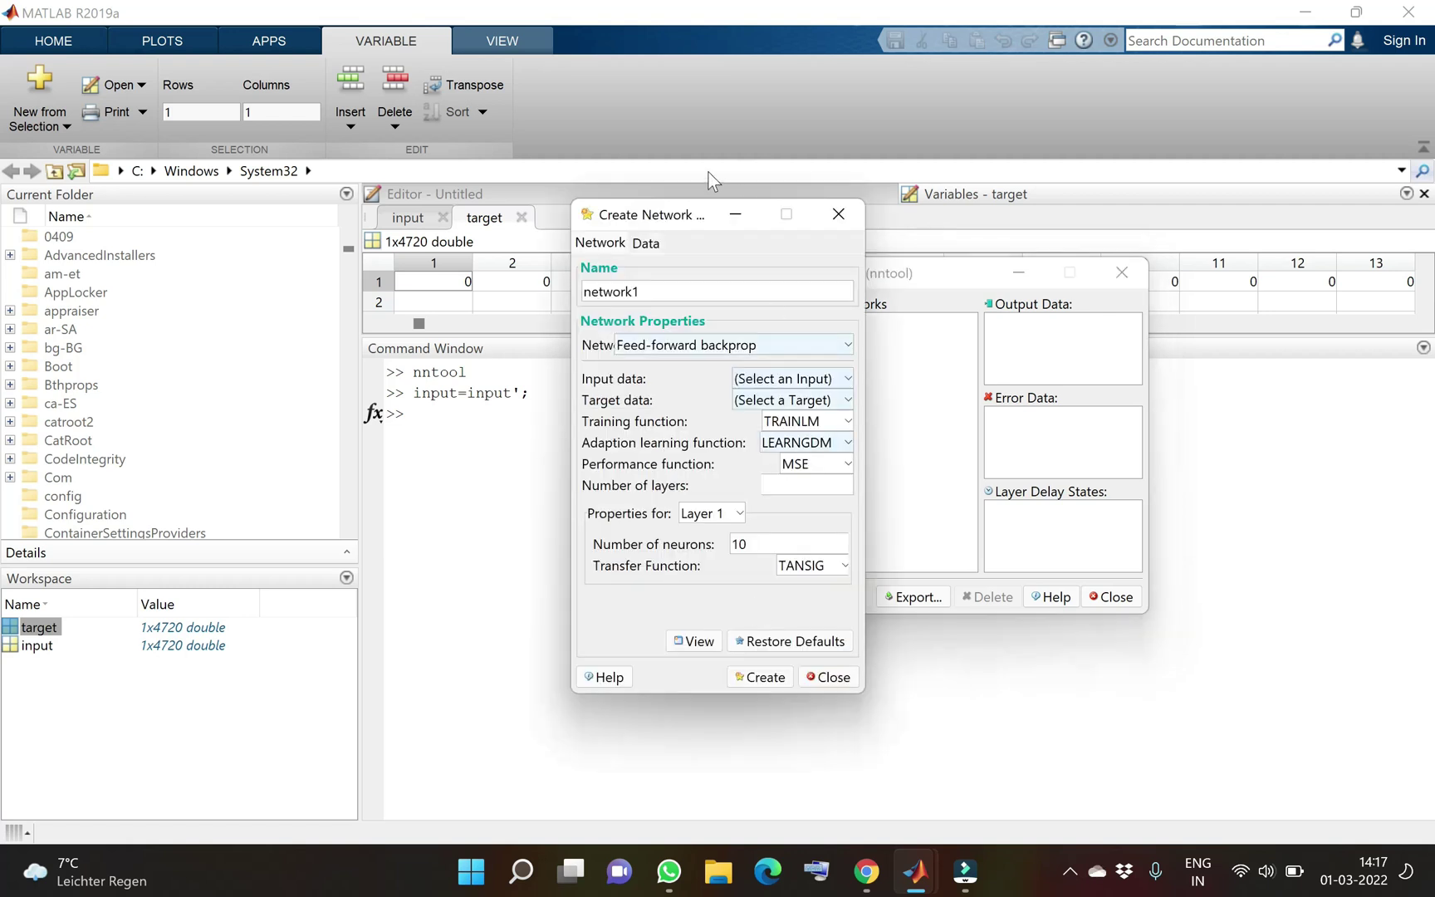
pyautogui.moveTo(689, 220); pyautogui.dragTo(465, 205)
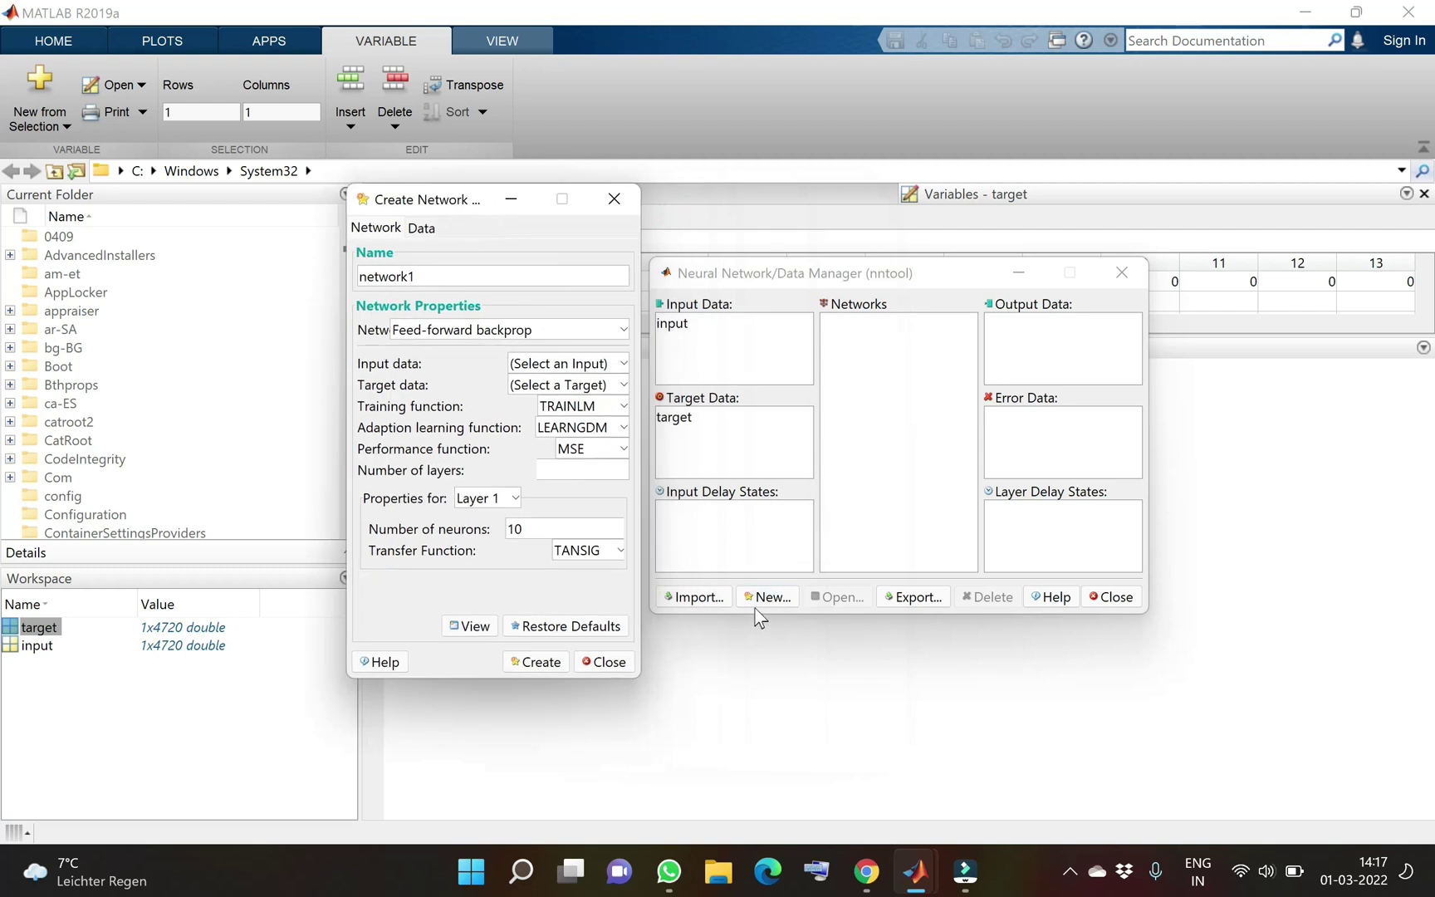
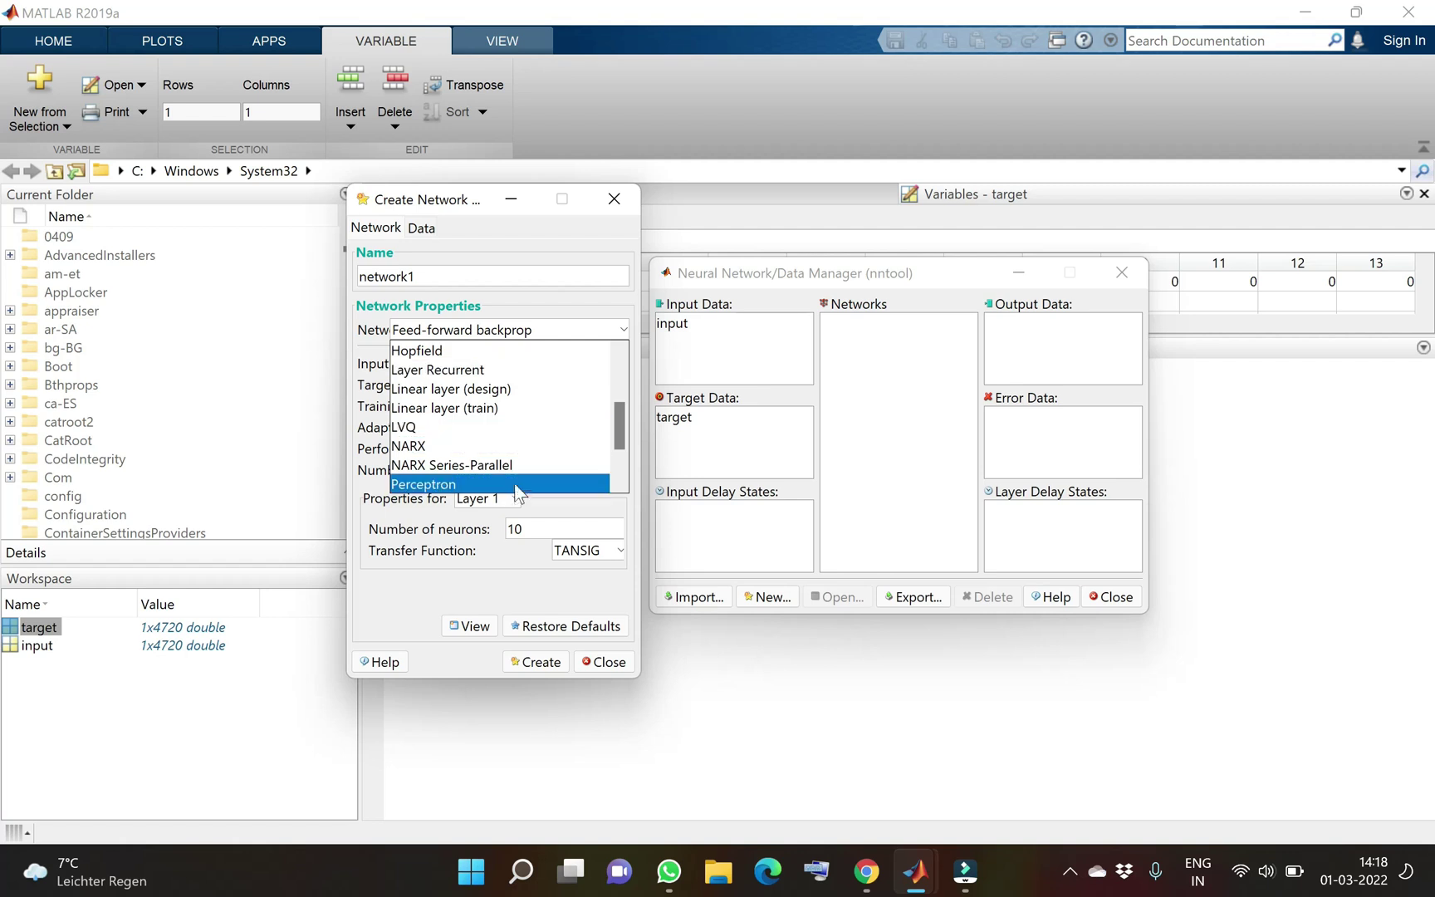
pyautogui.scroll(2, 554, 433)
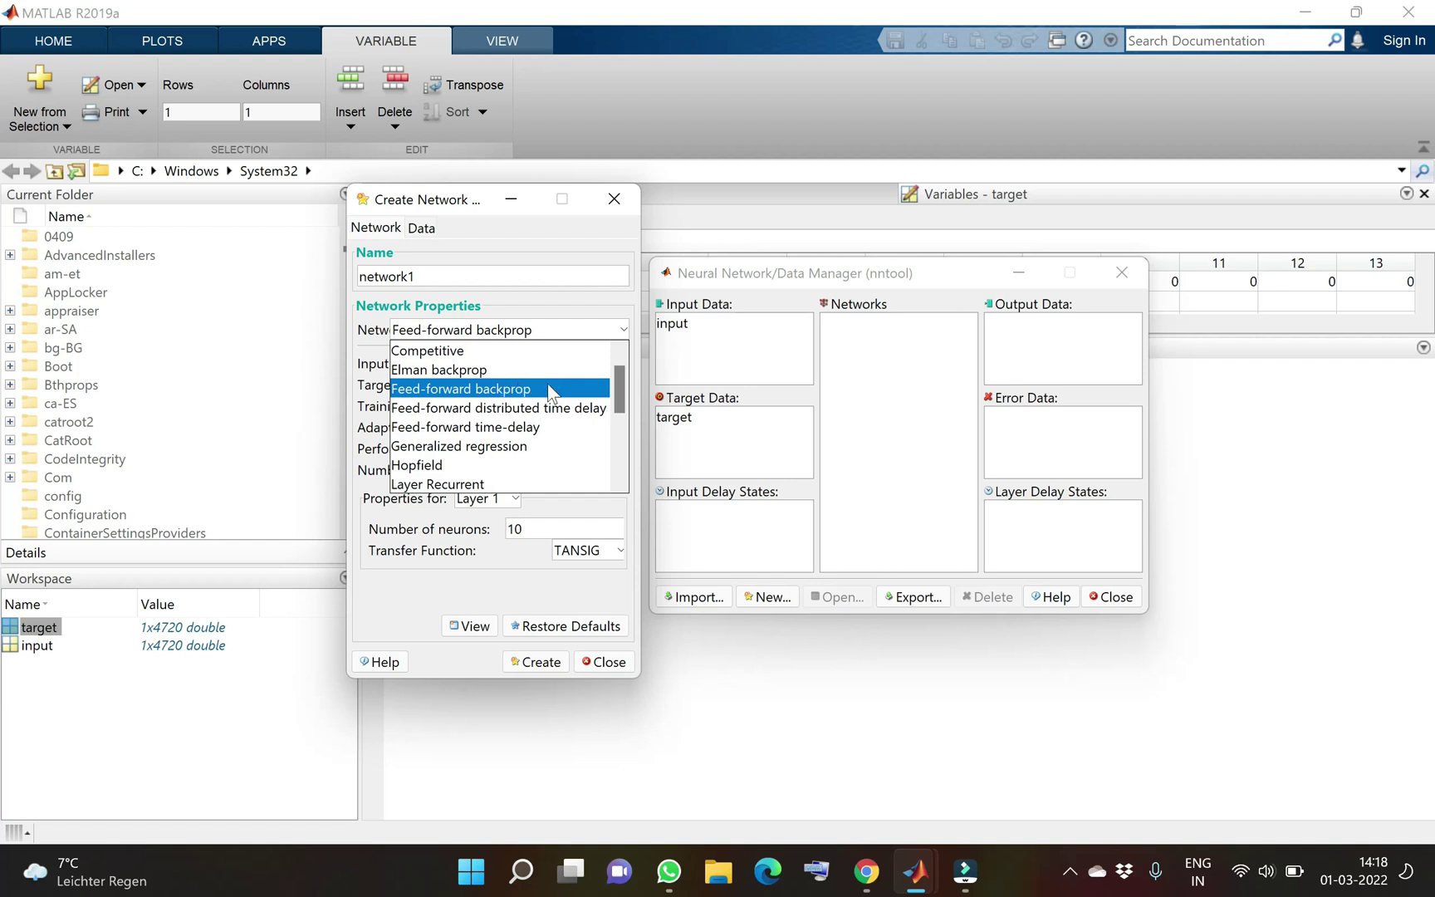
pyautogui.scroll(-1, 549, 391)
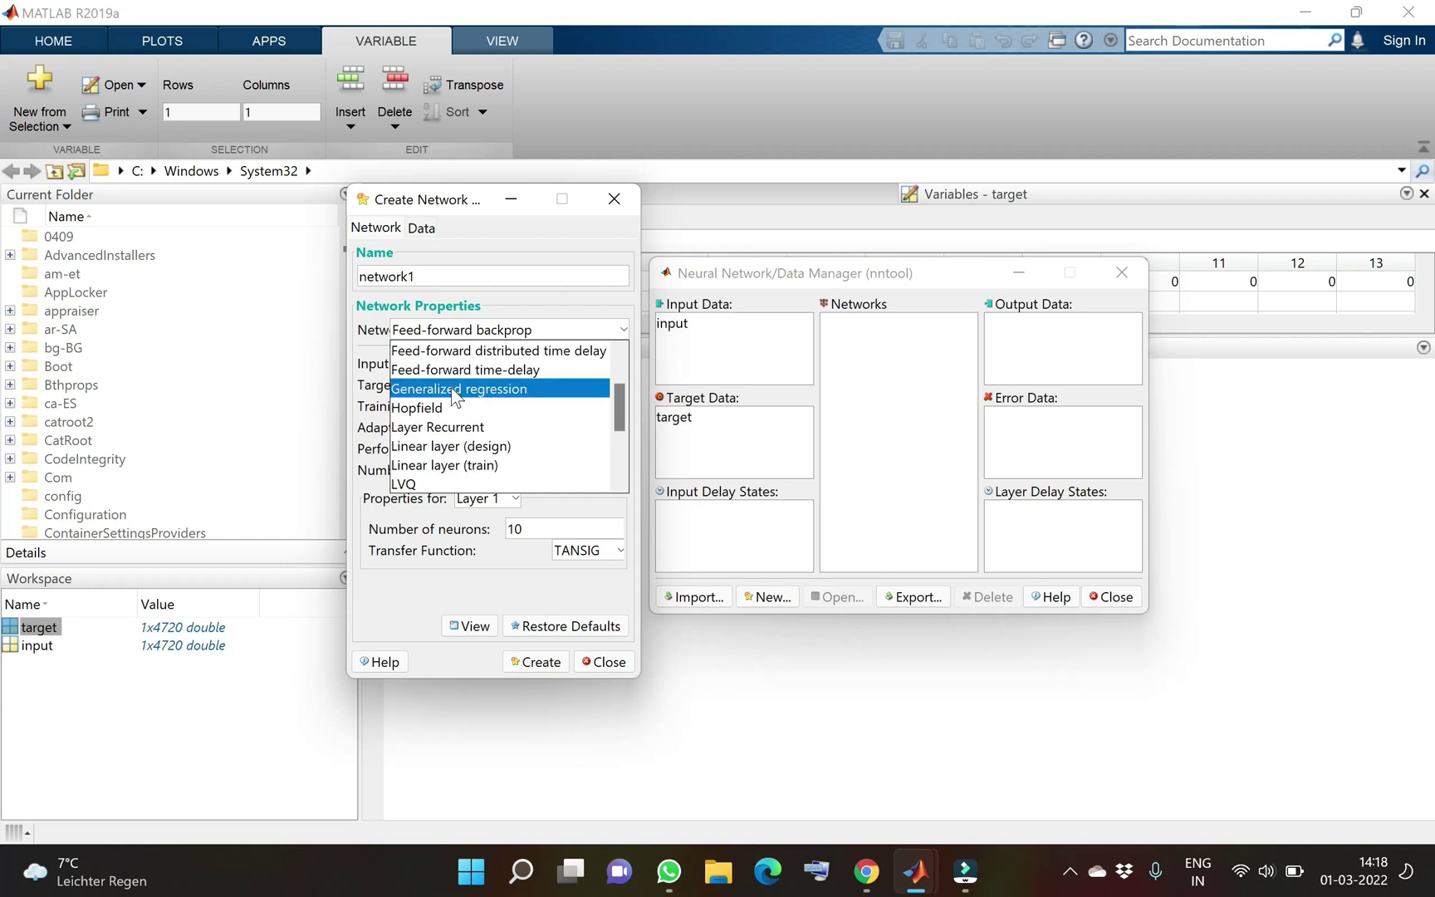
pyautogui.scroll(-2, 540, 408)
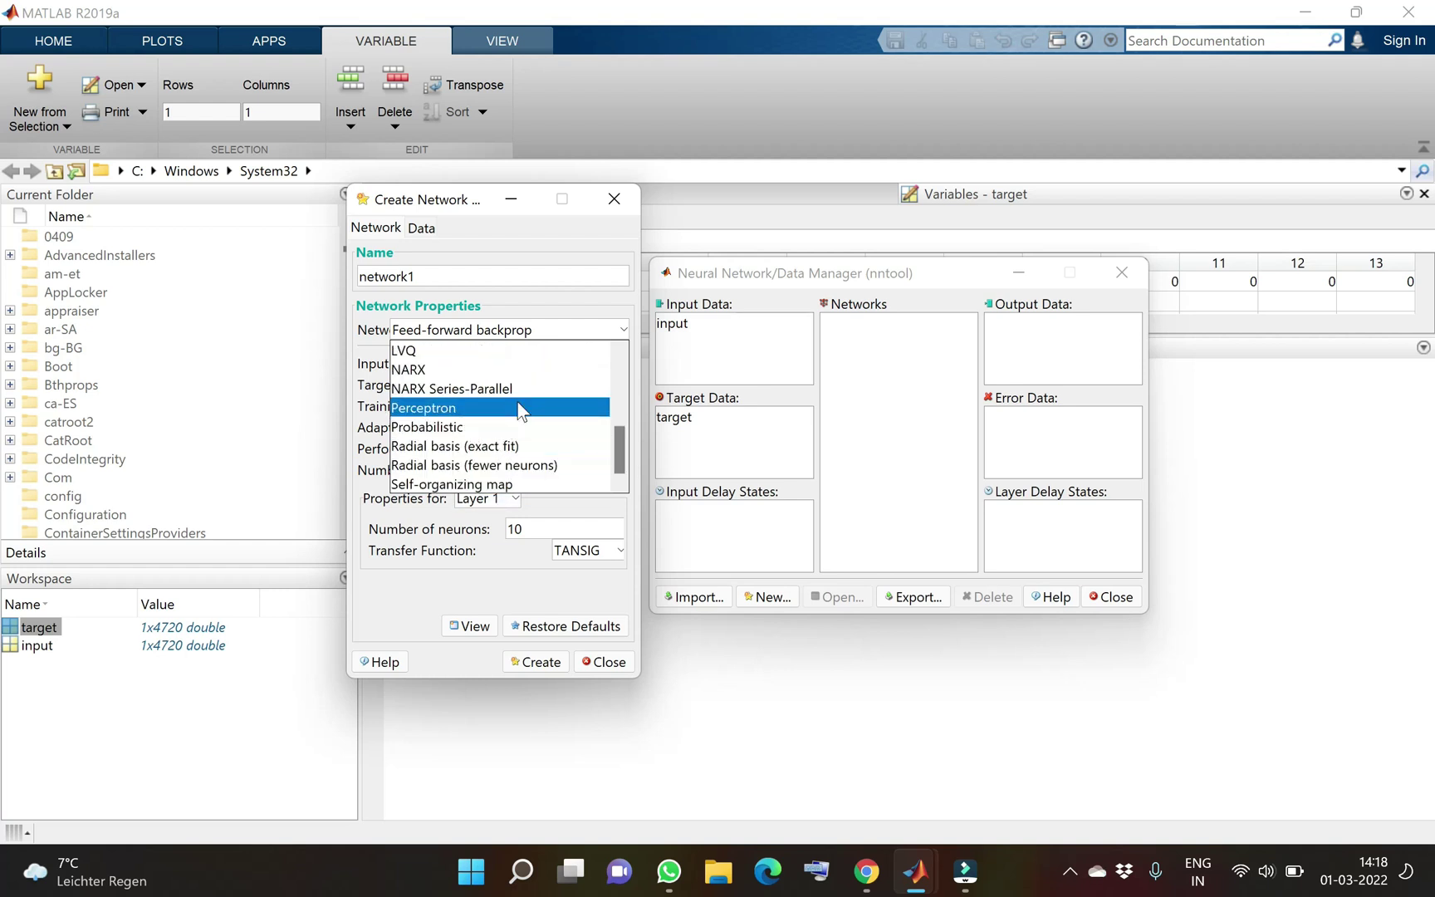
pyautogui.scroll(3, 521, 411)
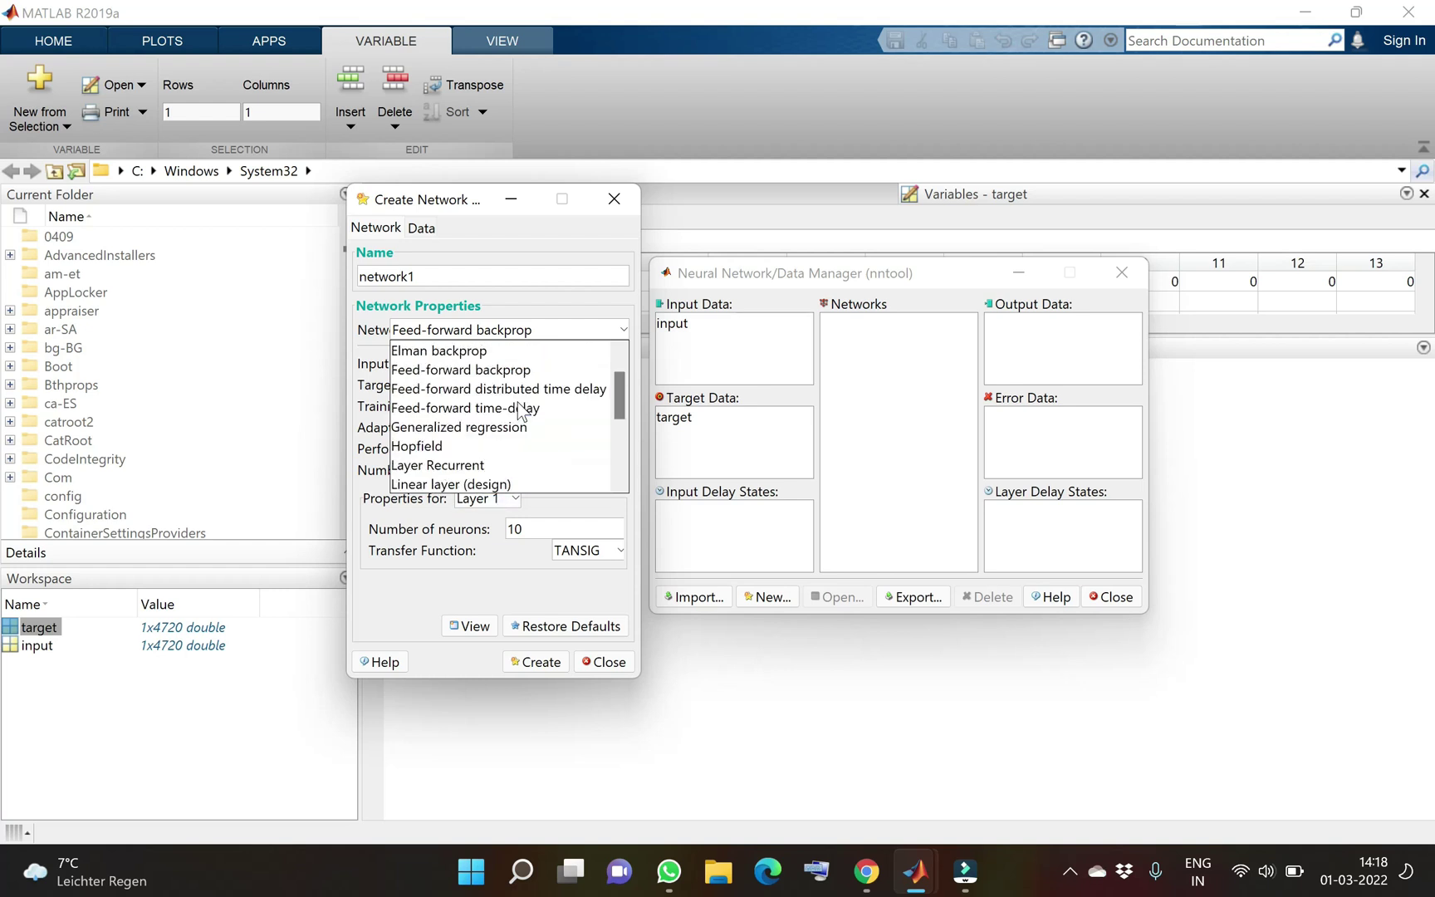
pyautogui.click(554, 378)
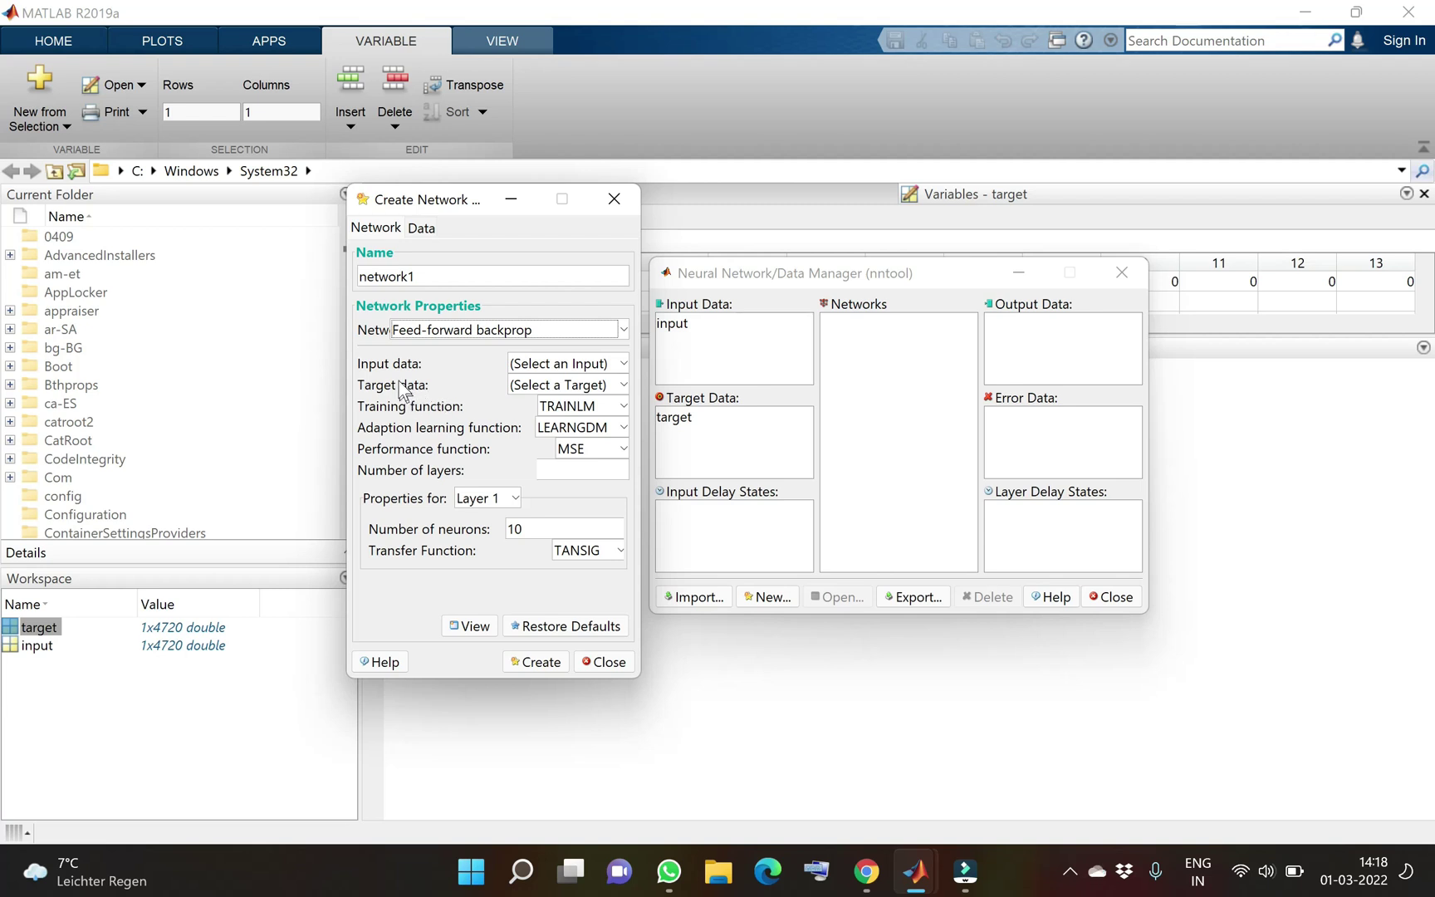
# Assign input as the new network's input data and target as its target data.
pyautogui.click(578, 364)
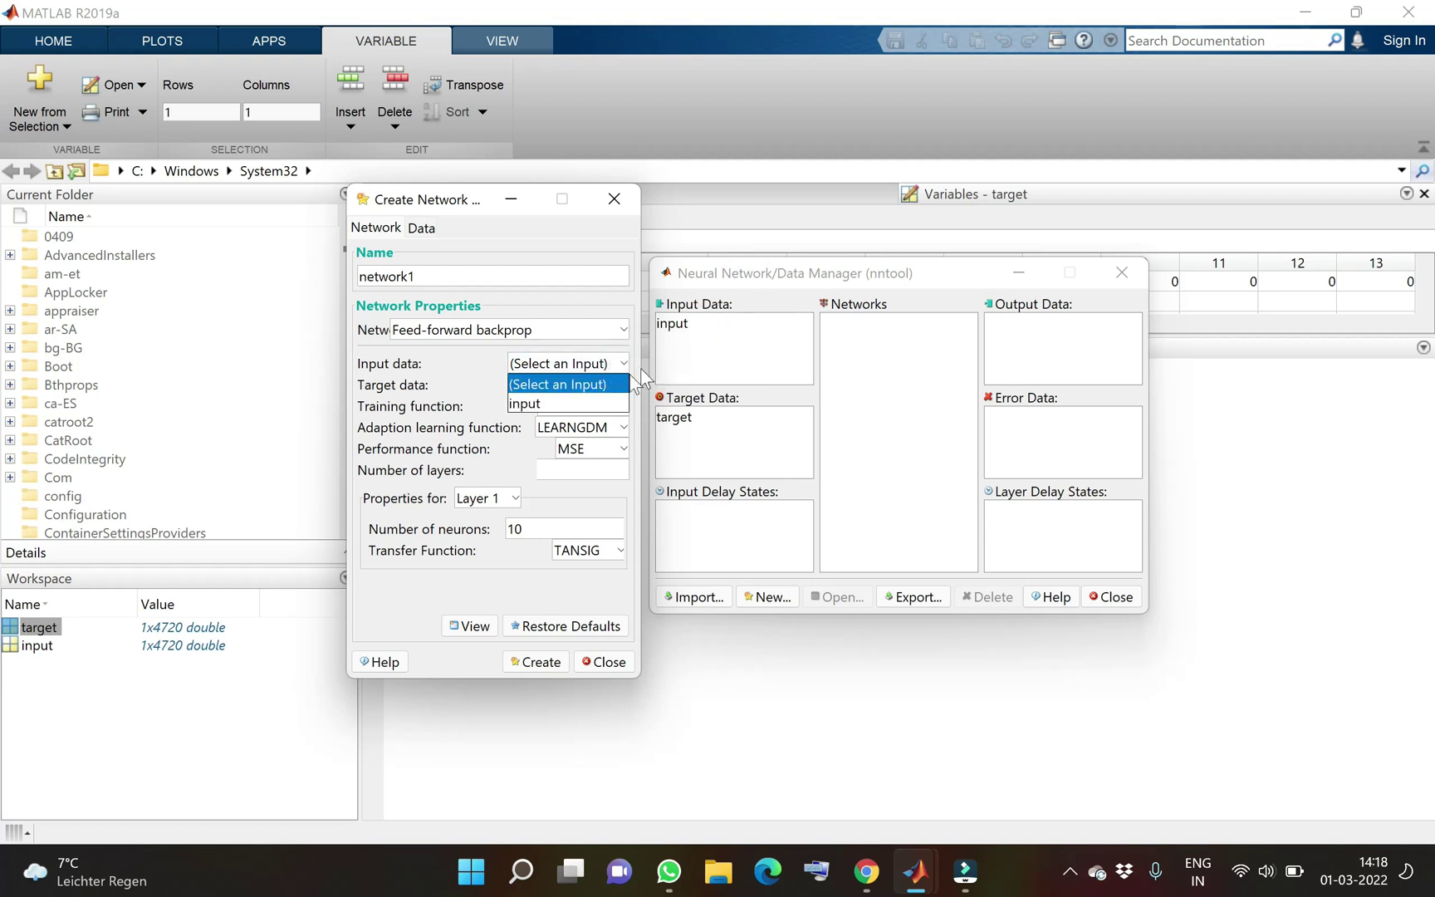
pyautogui.click(578, 406)
pyautogui.click(619, 384)
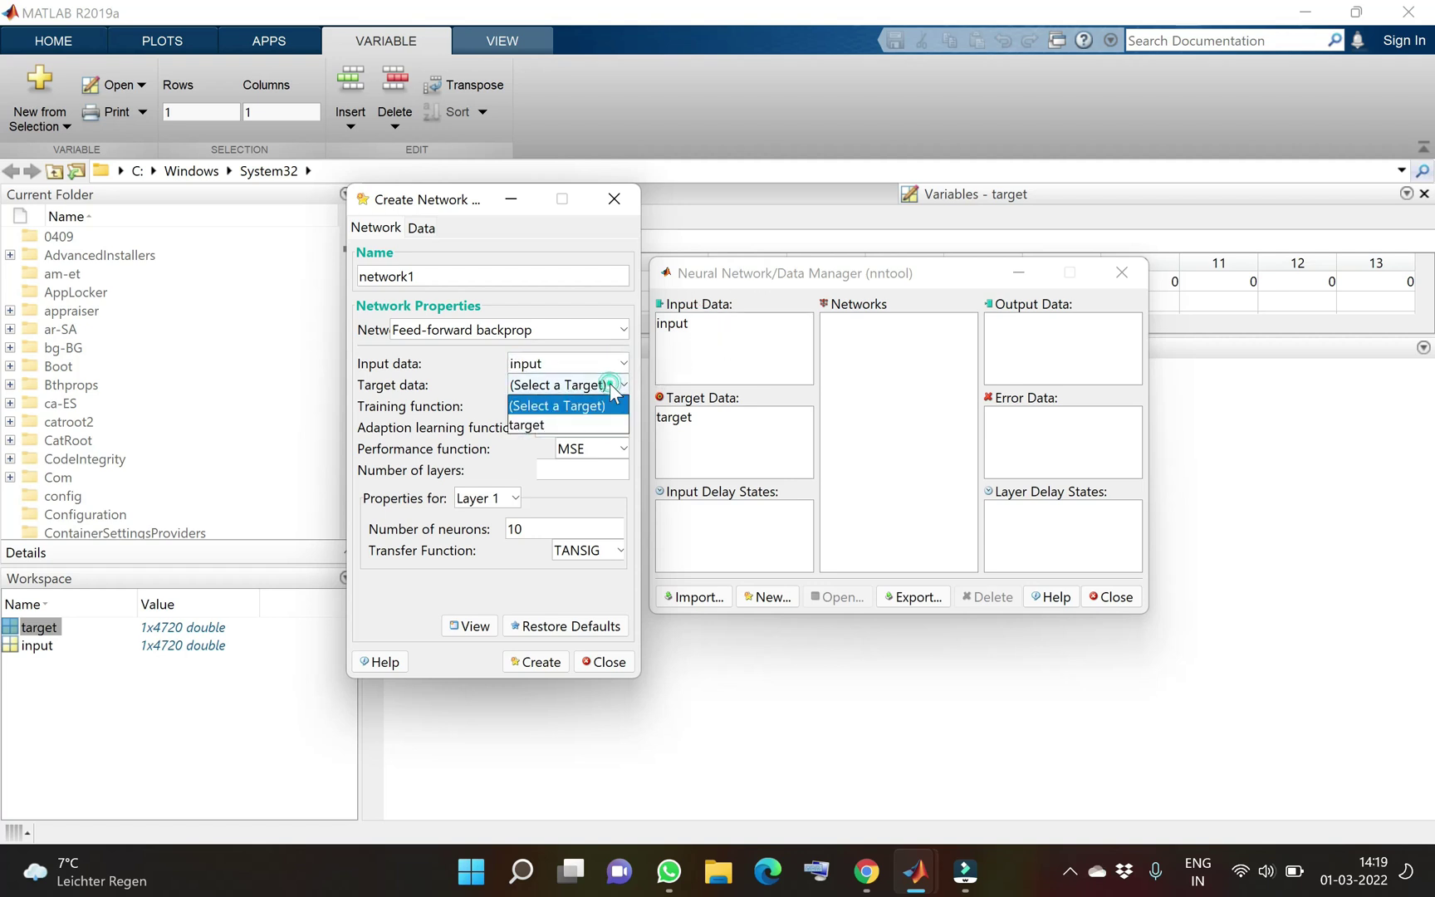
pyautogui.click(577, 426)
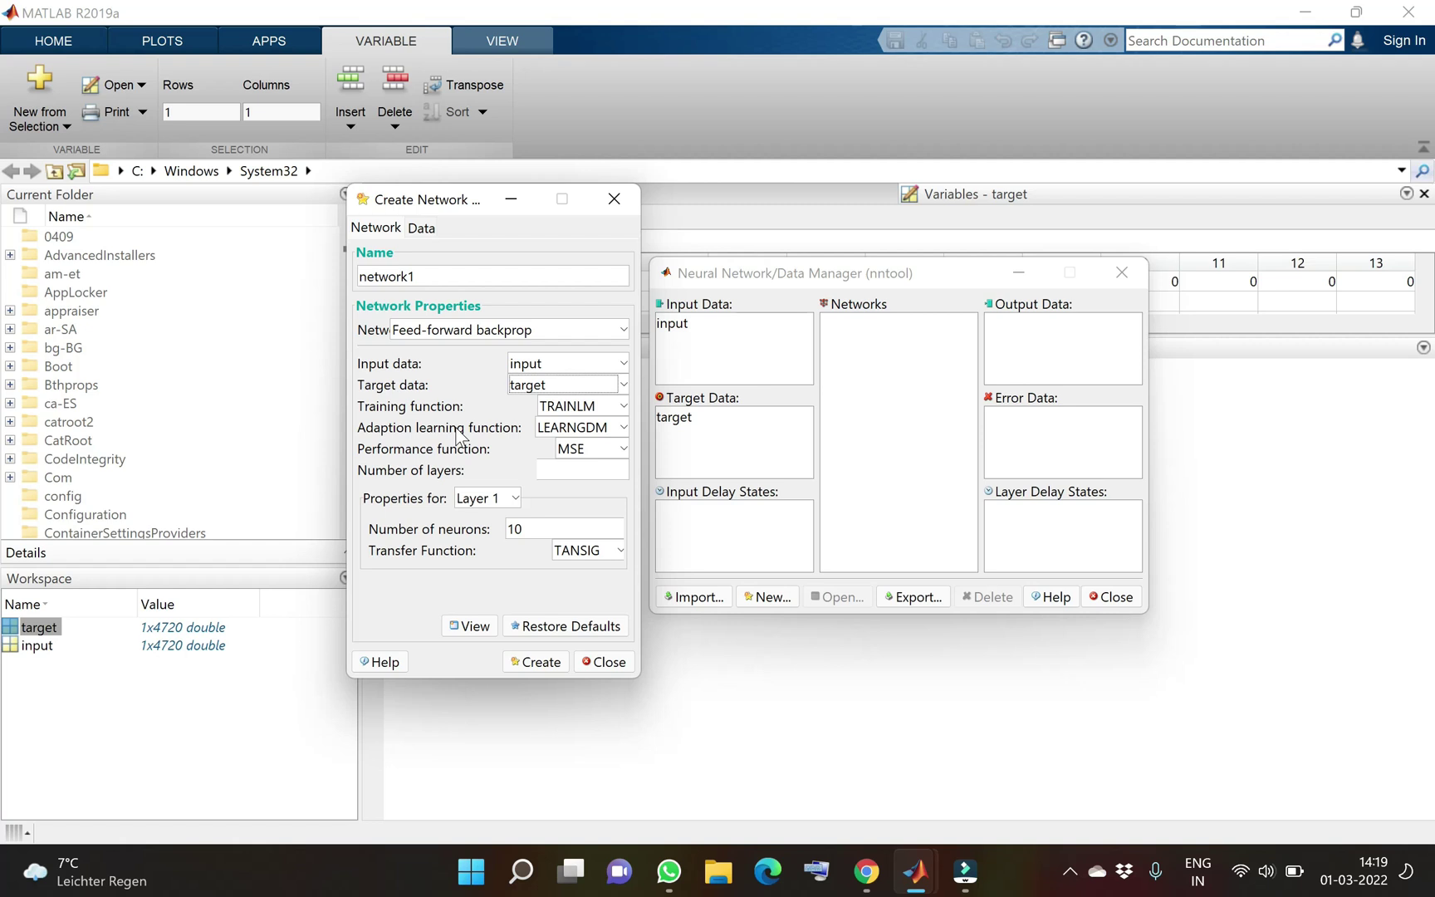
# Set the new network's adaption learning function to LEARNGDM and its performance function to MSE.
pyautogui.click(600, 426)
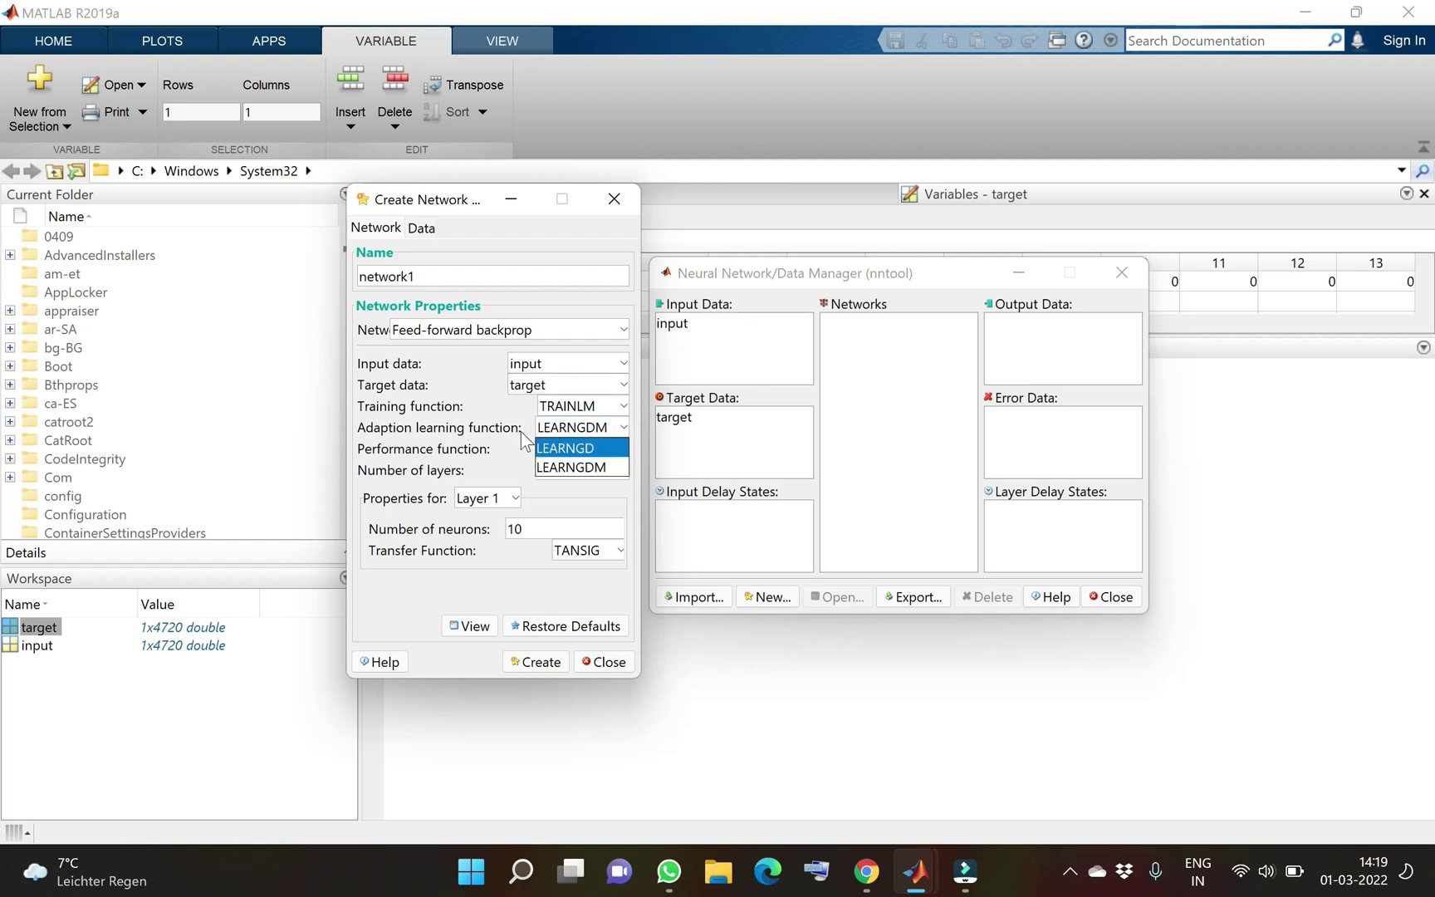
pyautogui.click(573, 466)
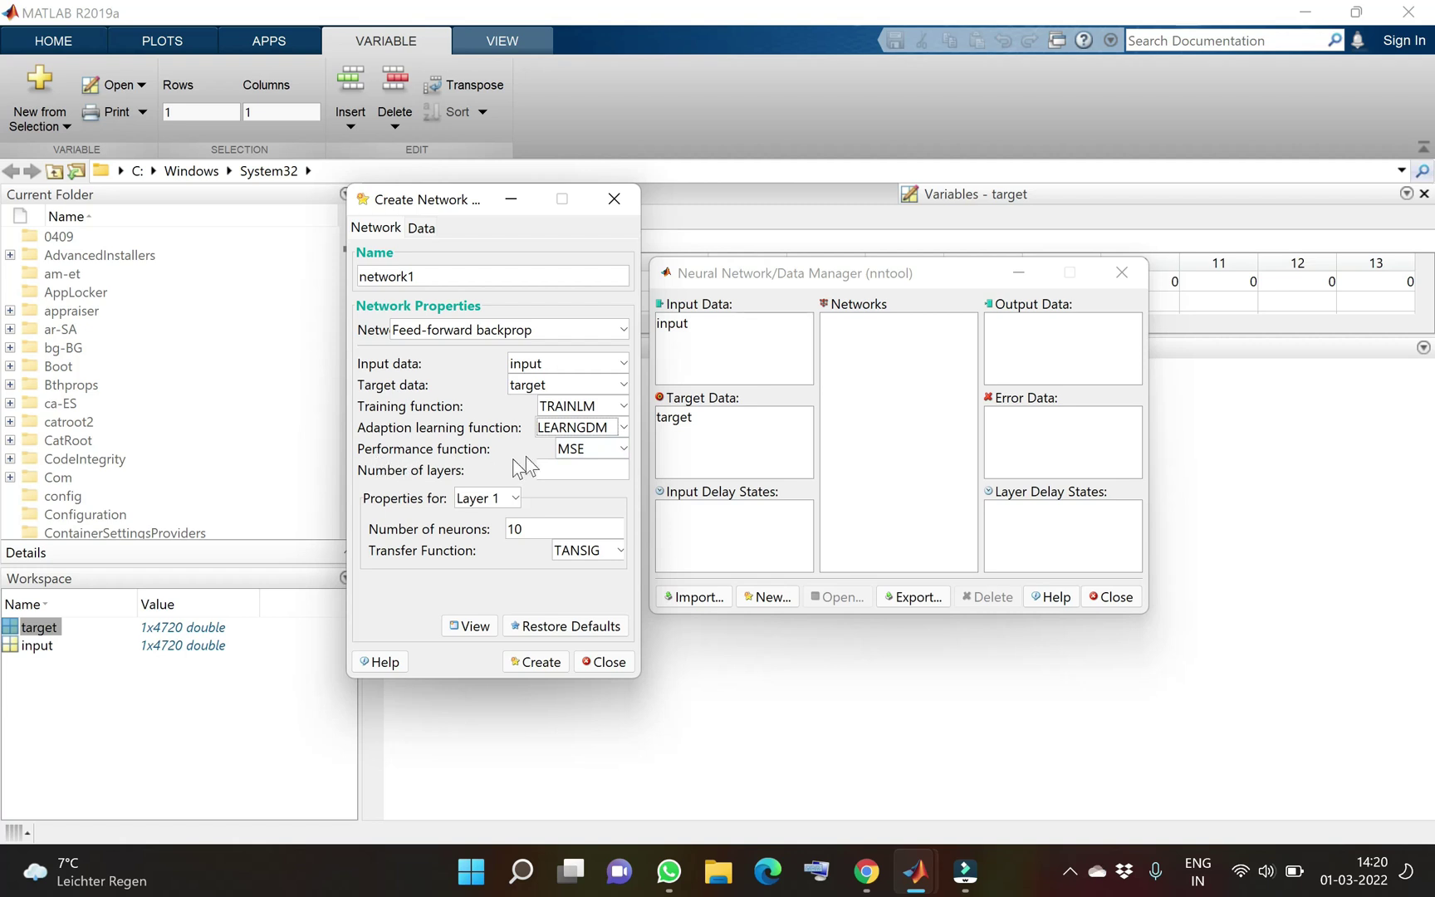
pyautogui.click(602, 451)
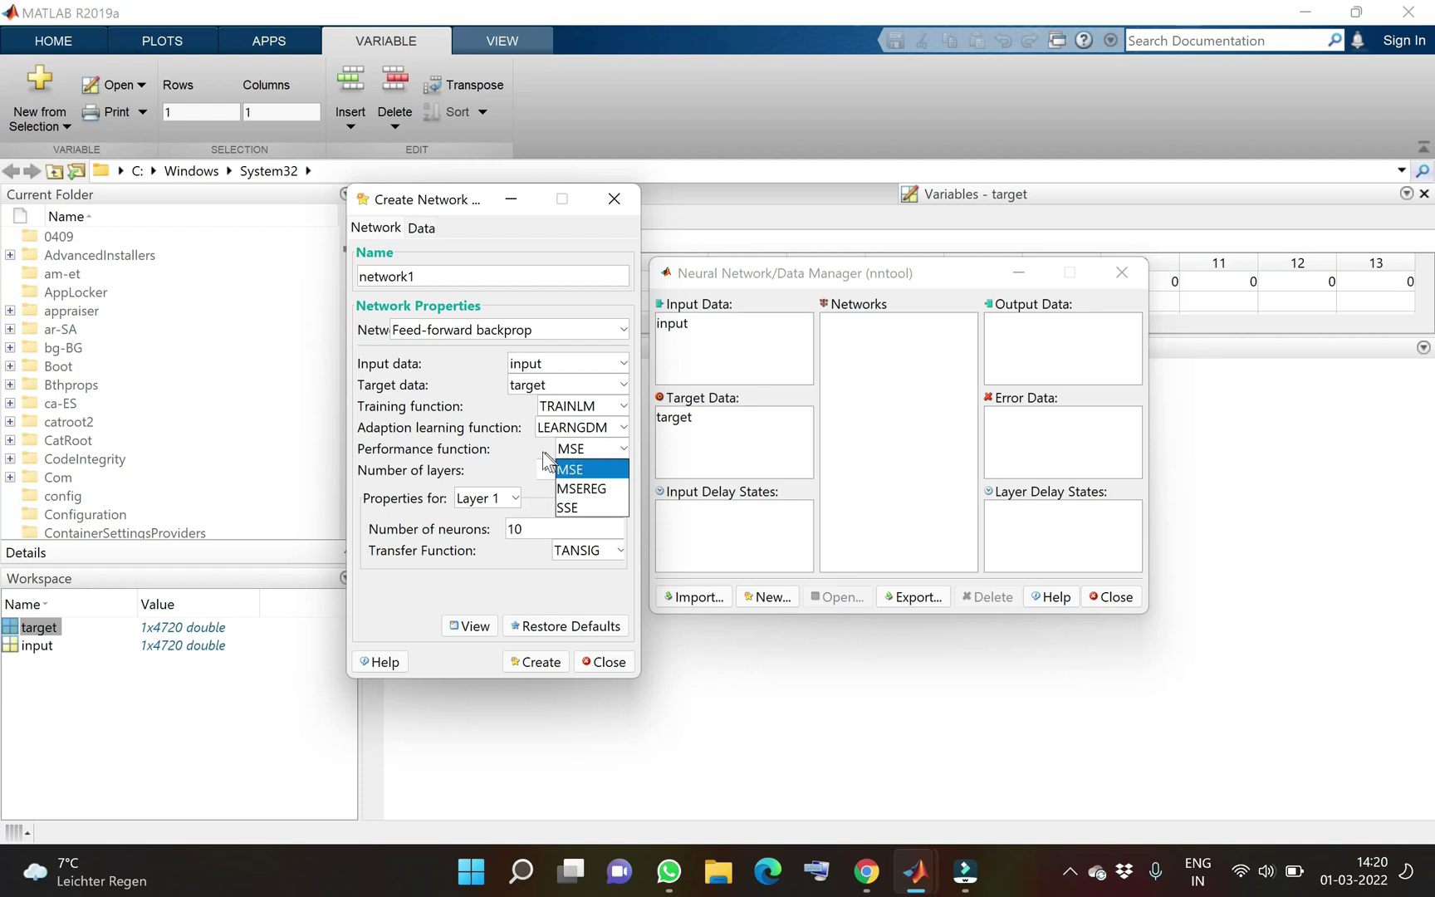
pyautogui.click(582, 452)
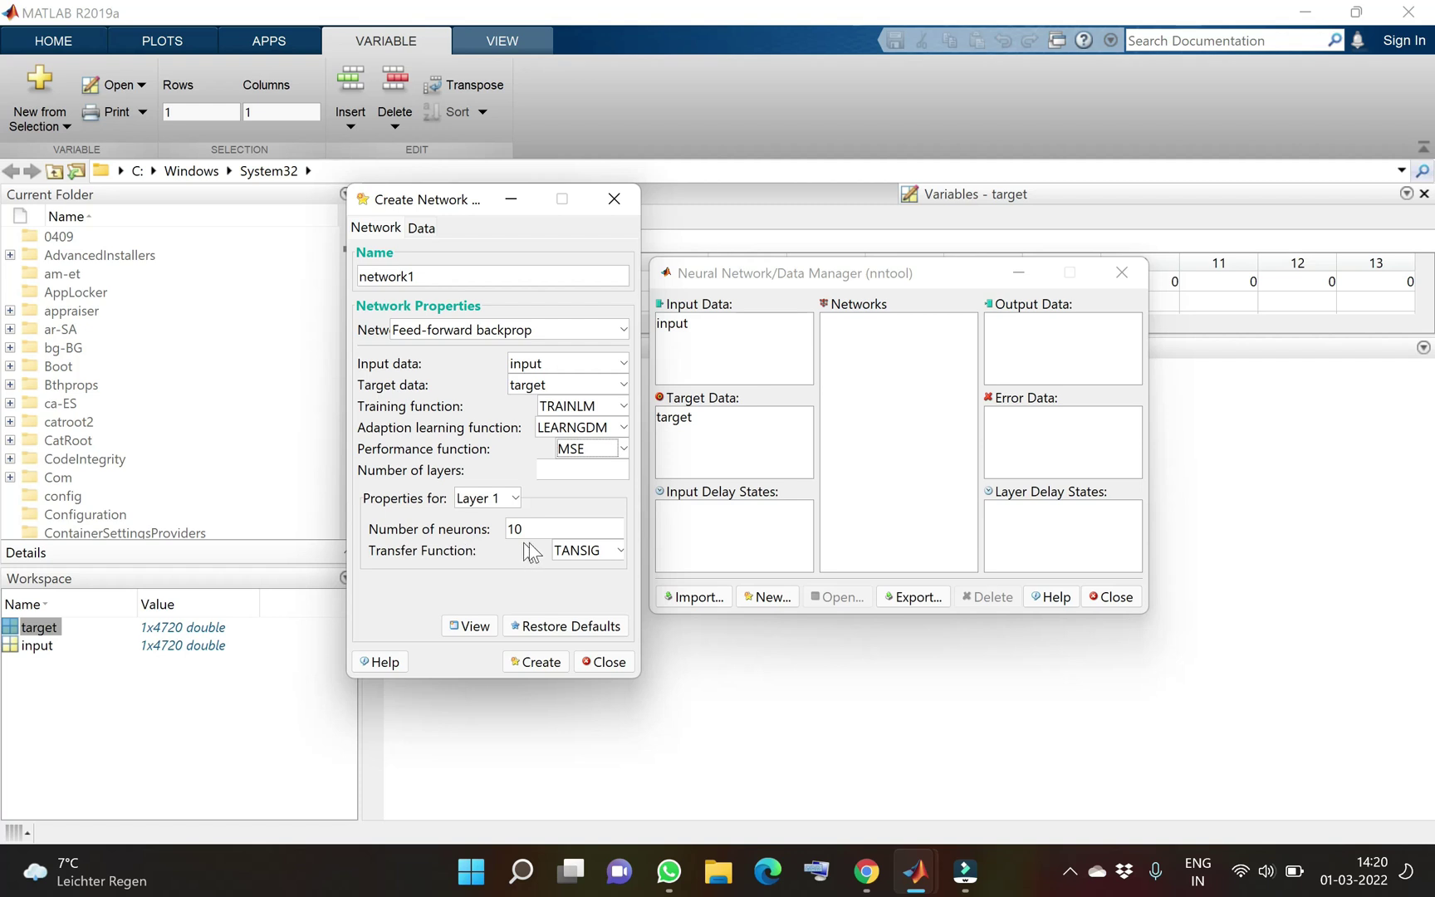
# Keep 10 neurons for Layer 1 and choose TANSIG as its transfer function.
pyautogui.doubleClick(513, 528)
pyautogui.click(511, 532)
pyautogui.click(548, 528)
pyautogui.click(588, 551)
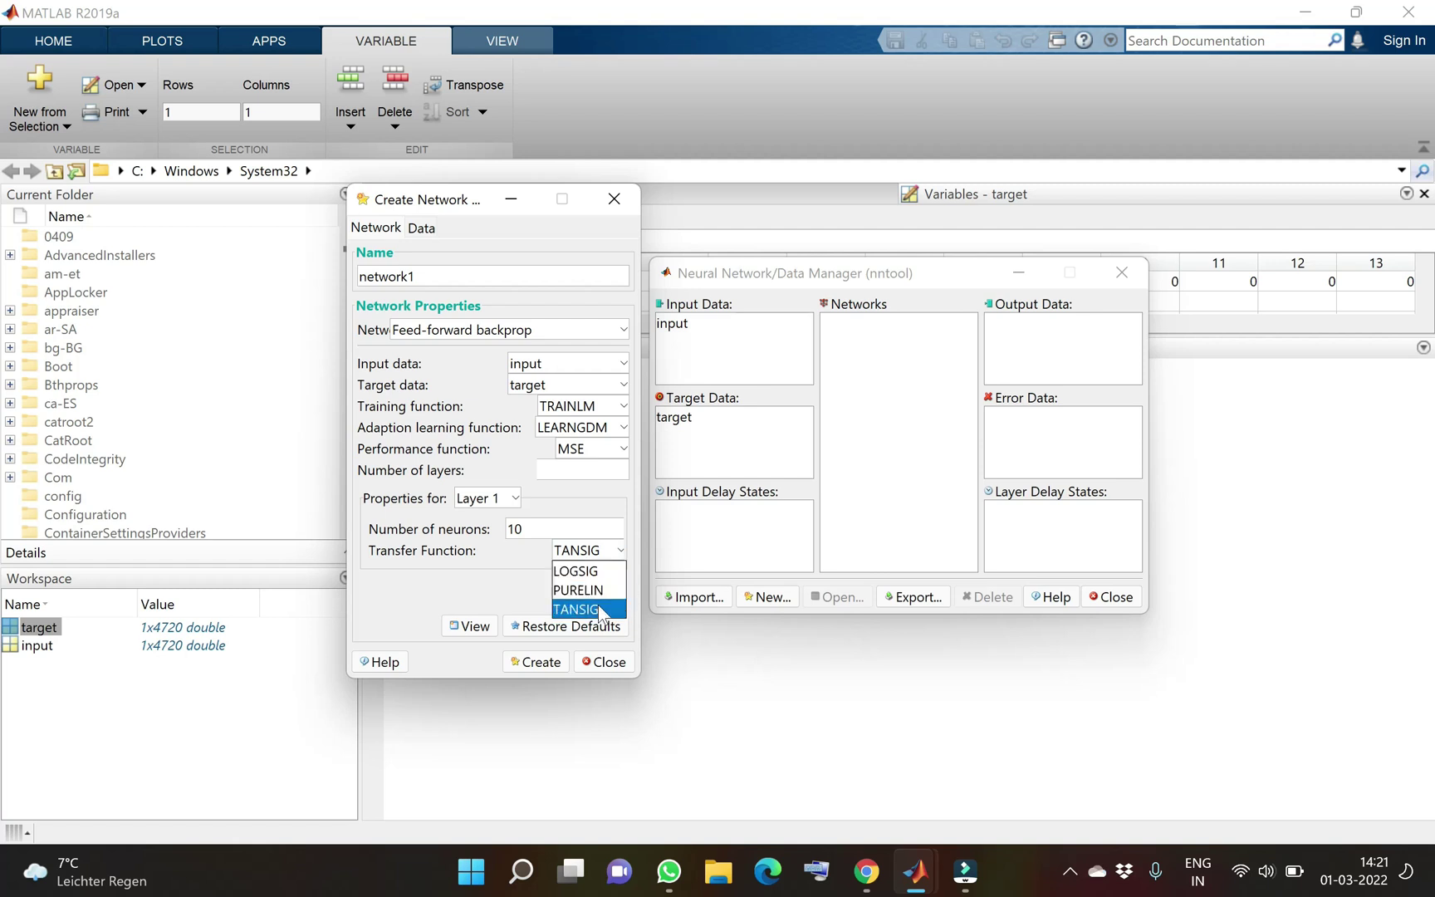
pyautogui.click(563, 616)
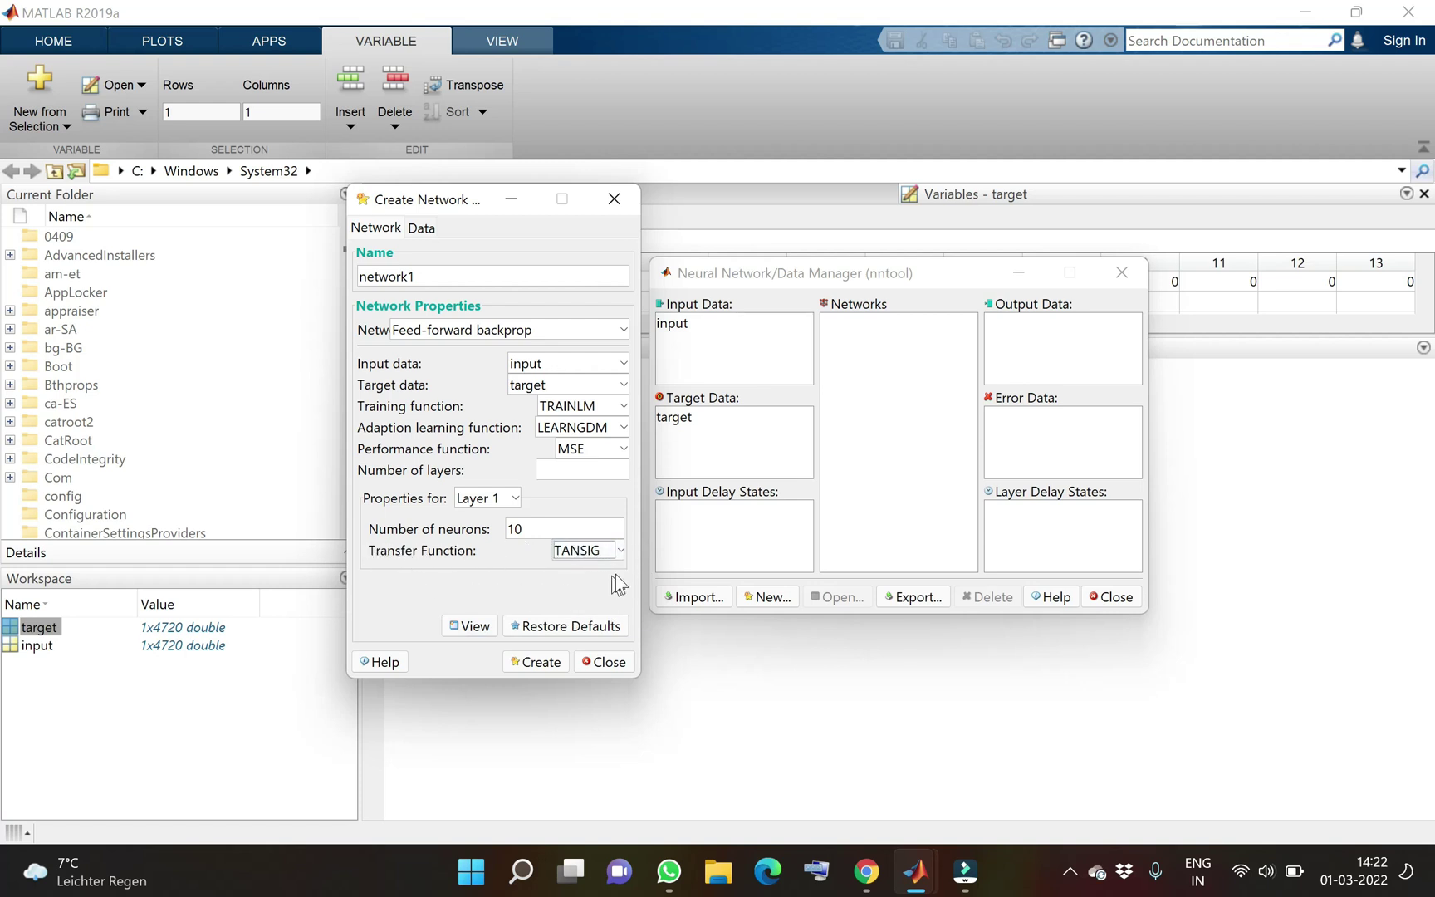
# Create network1 with these properties and close the network creation dialog.
pyautogui.click(548, 669)
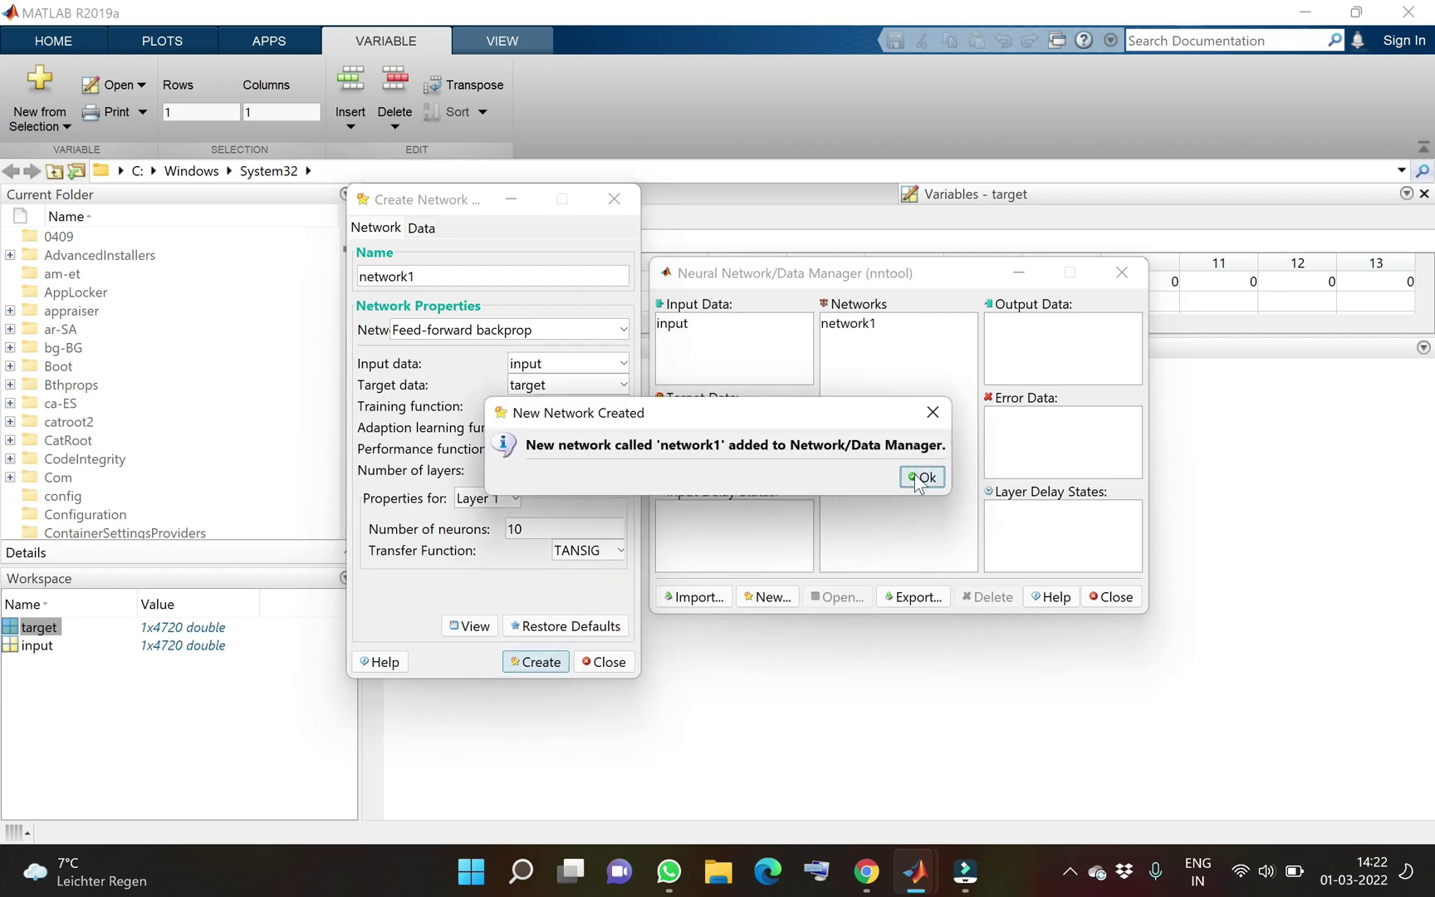
pyautogui.click(920, 477)
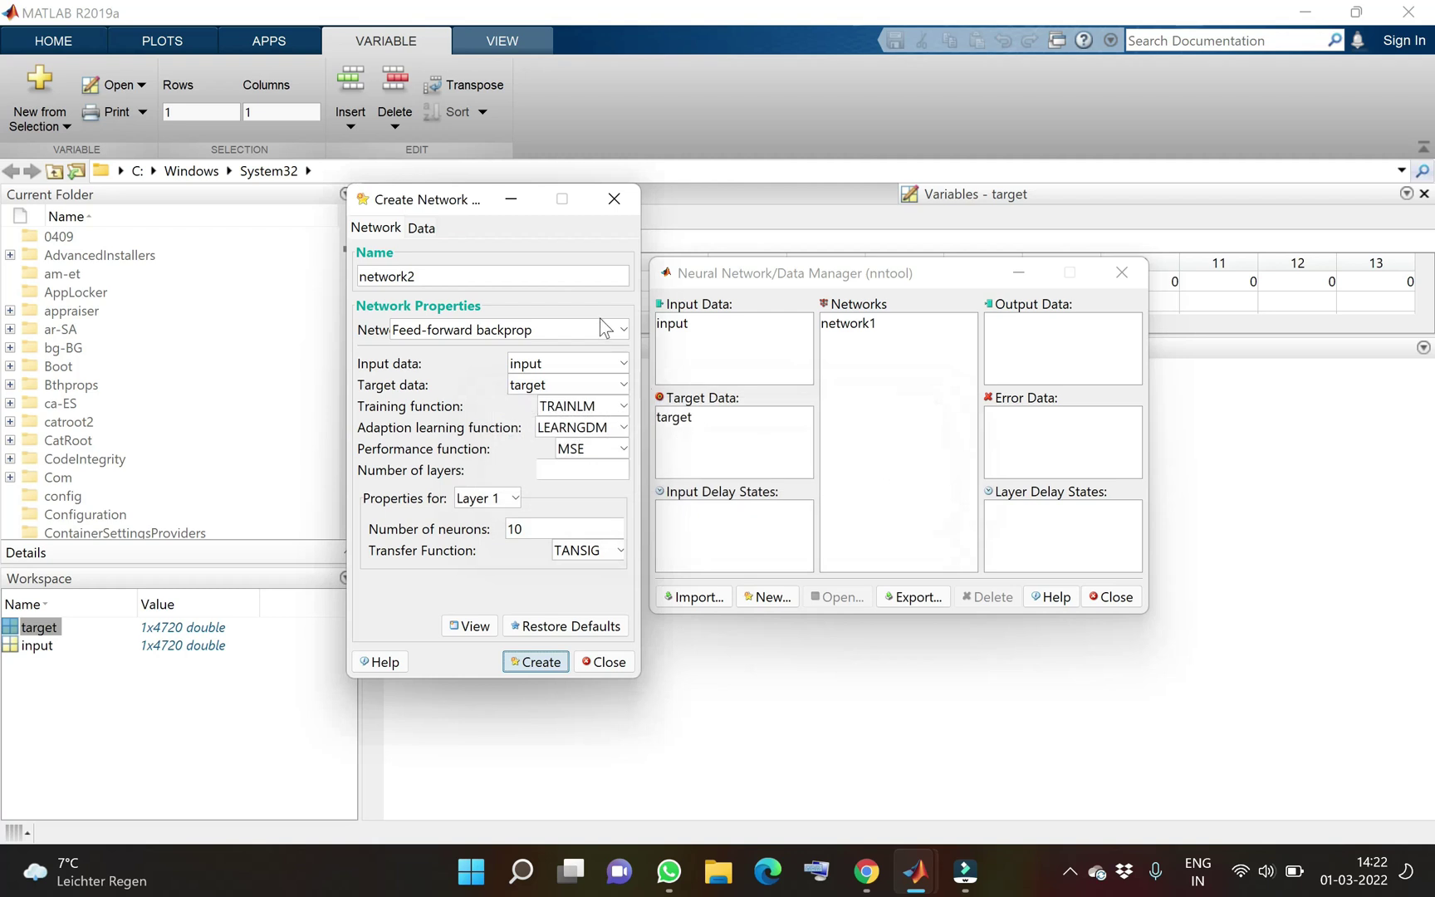
pyautogui.click(622, 201)
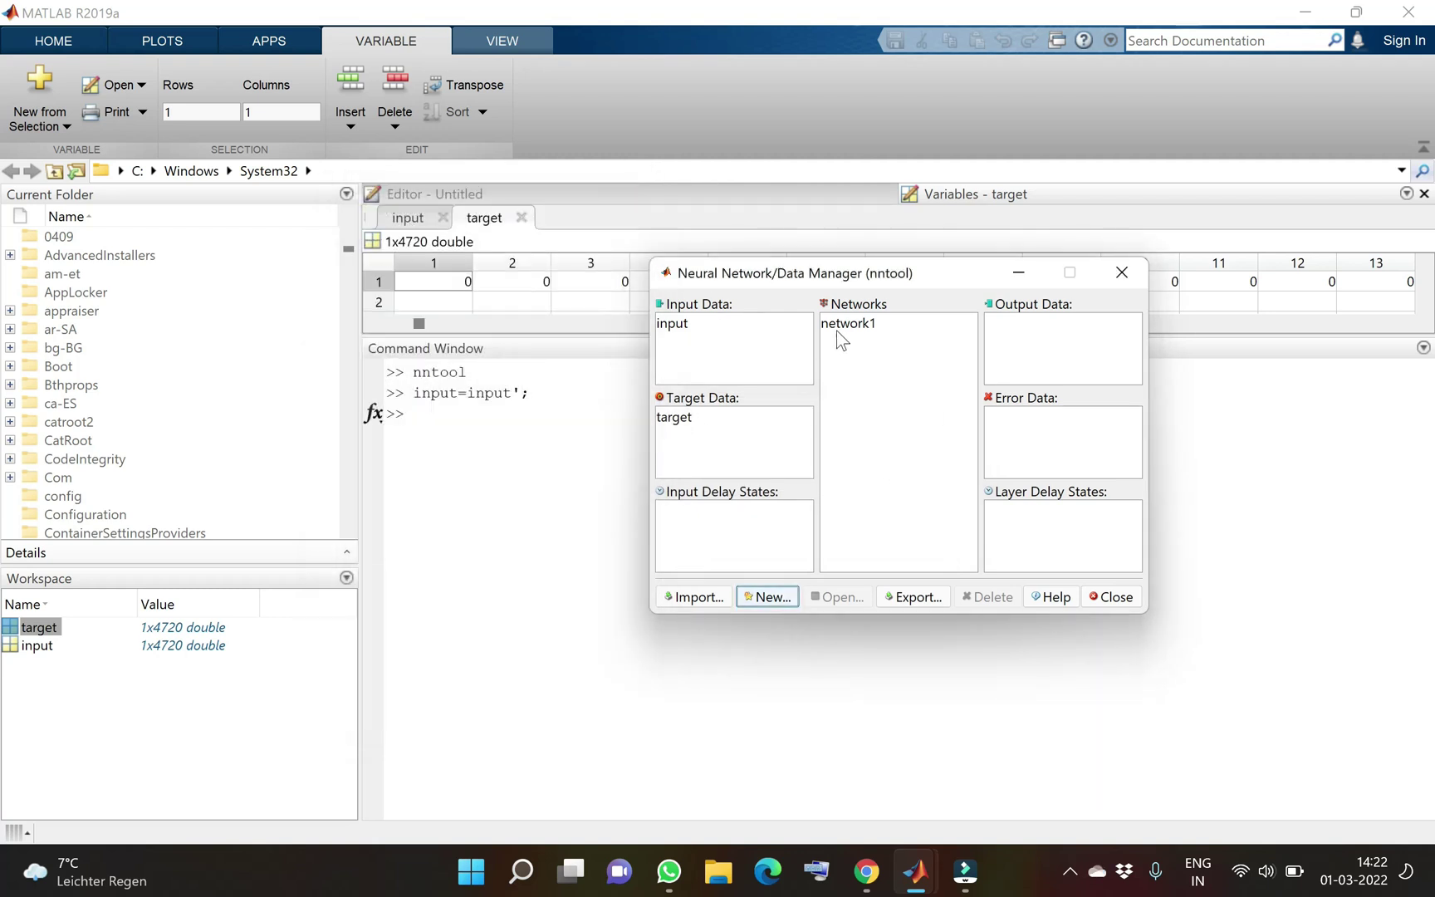
# Open network1 and set its training data, using input as Inputs and target as Targets.
pyautogui.click(858, 328)
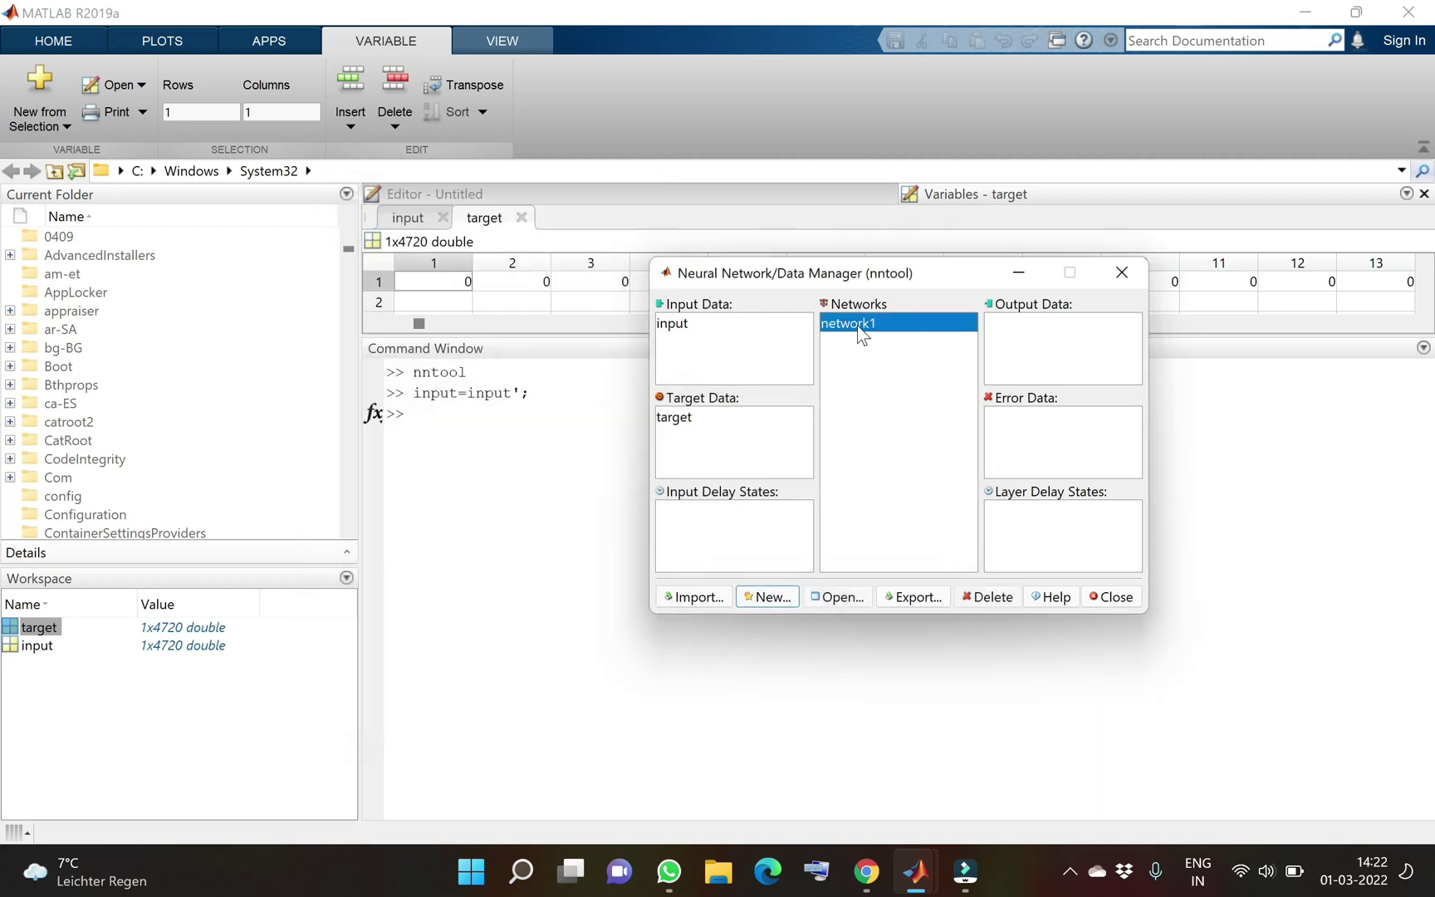
pyautogui.doubleClick(859, 326)
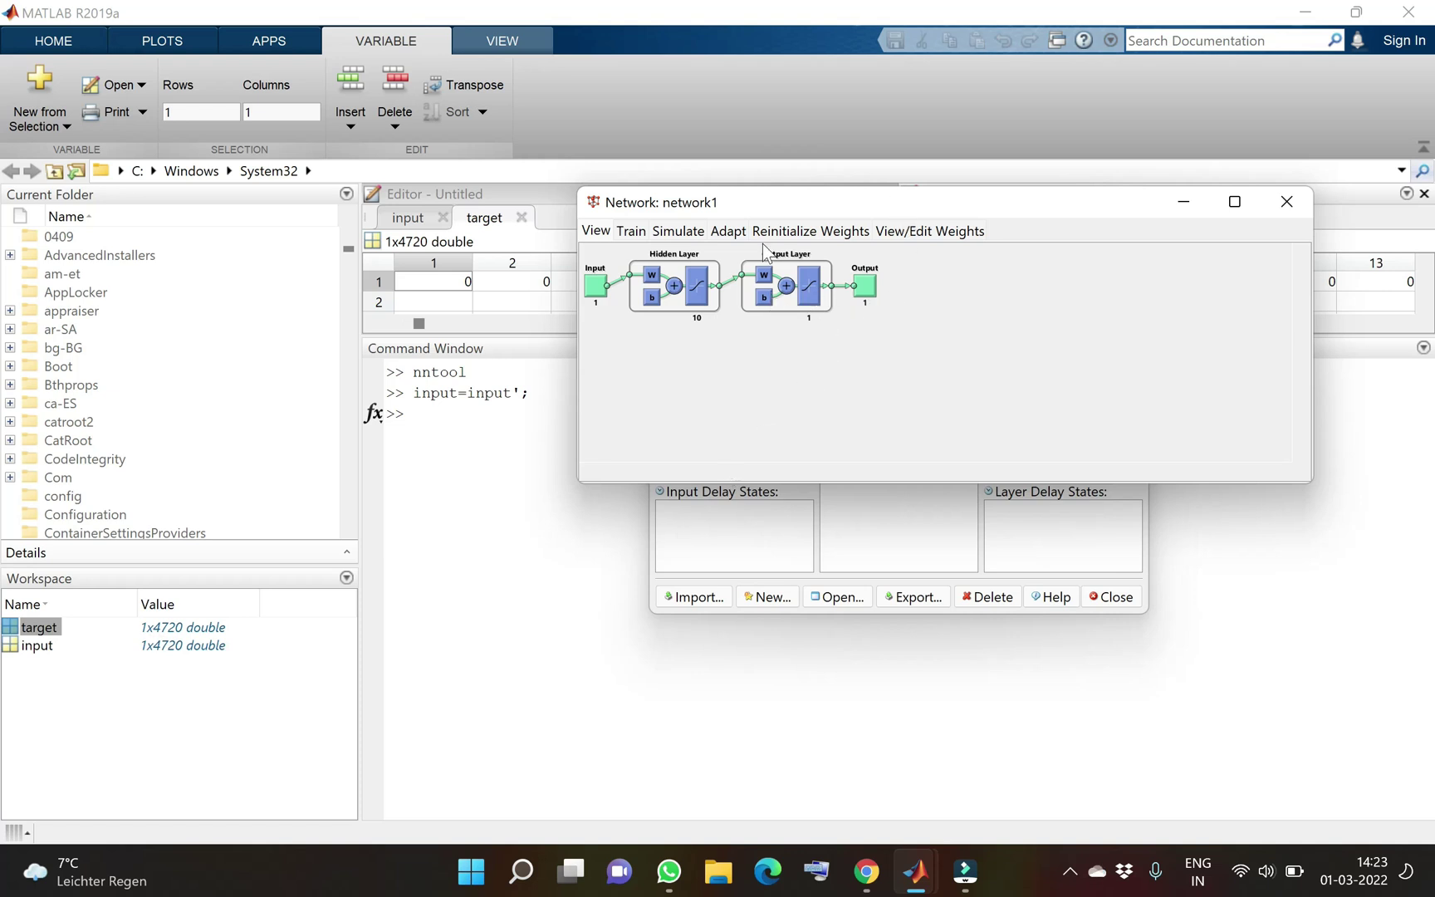
pyautogui.click(629, 231)
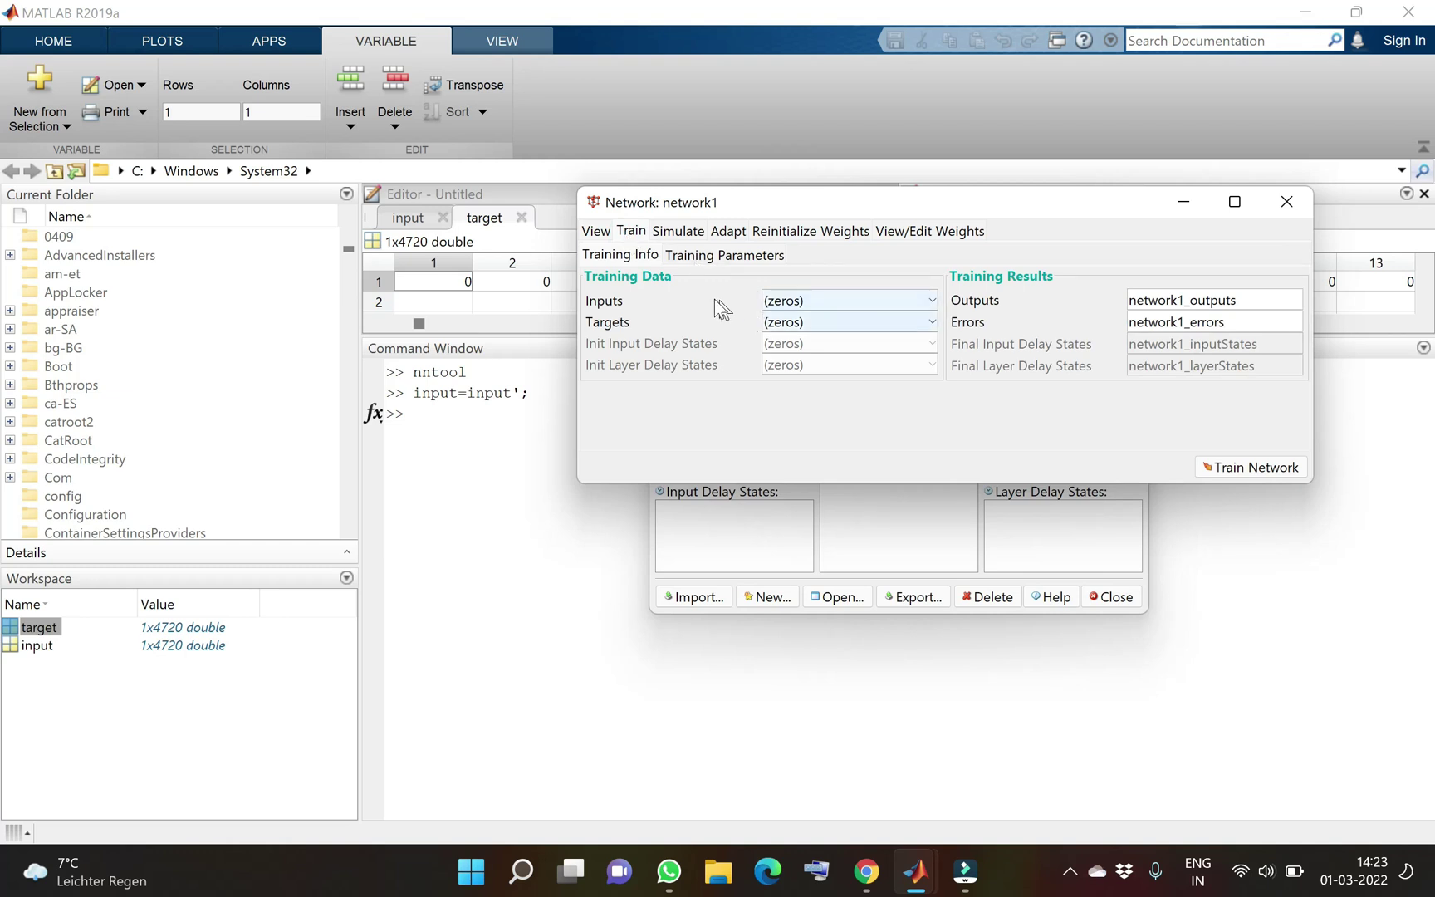
pyautogui.click(852, 302)
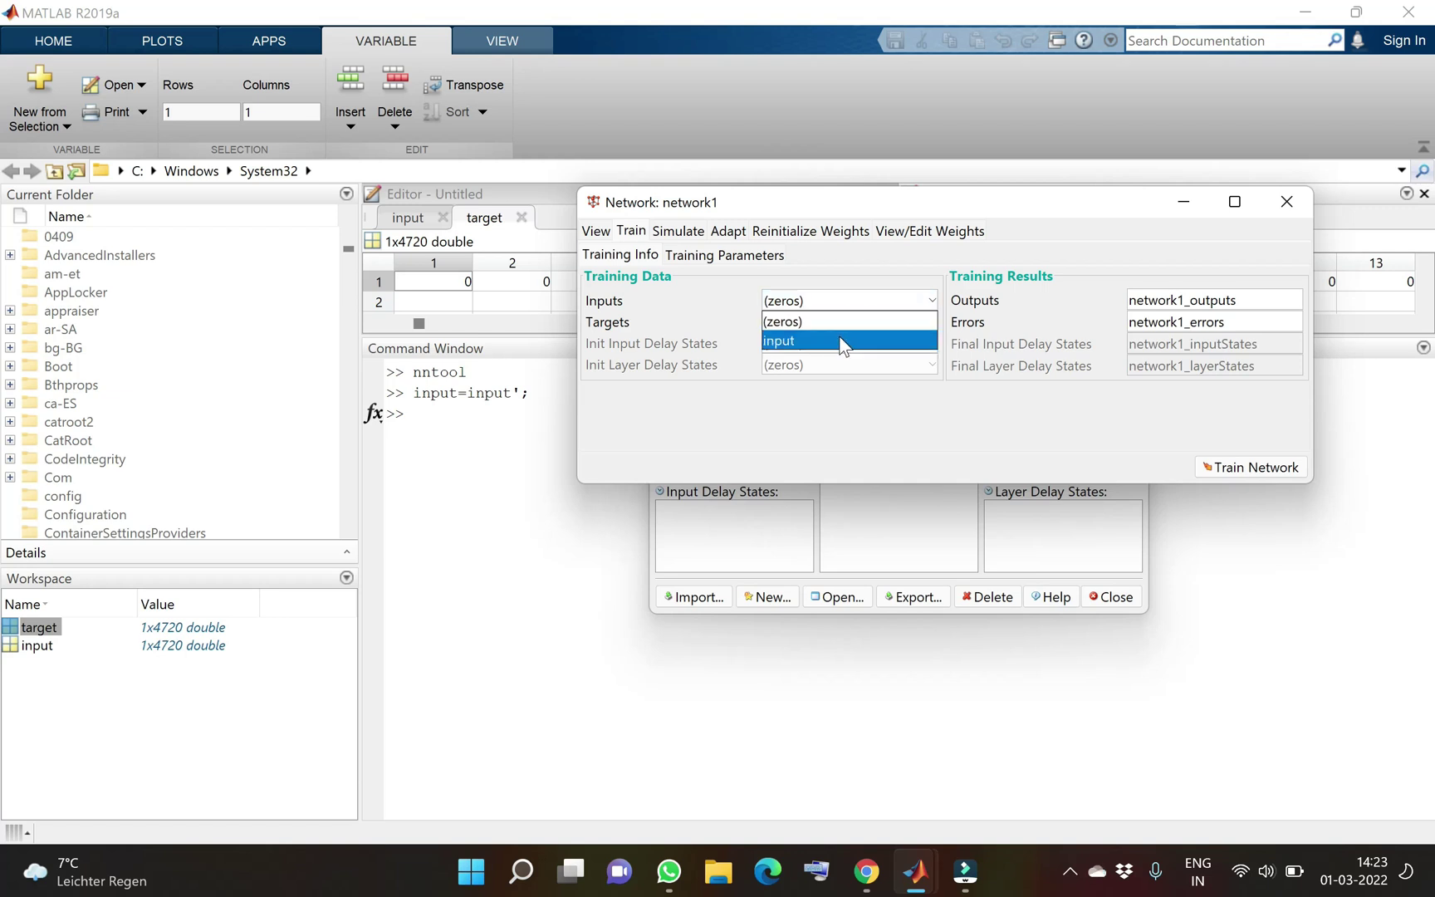
pyautogui.click(843, 342)
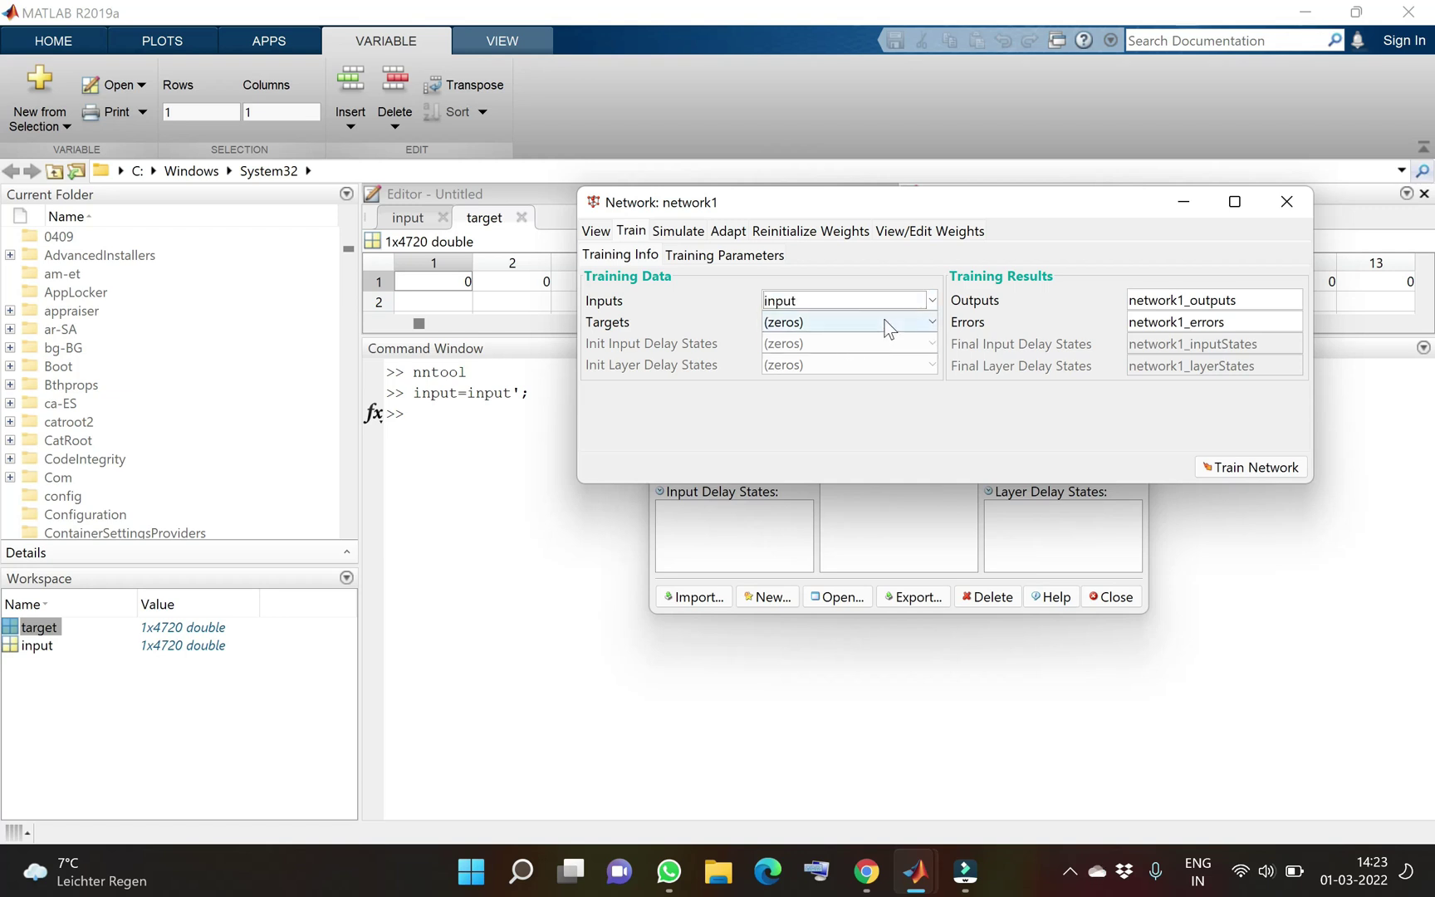
pyautogui.click(885, 324)
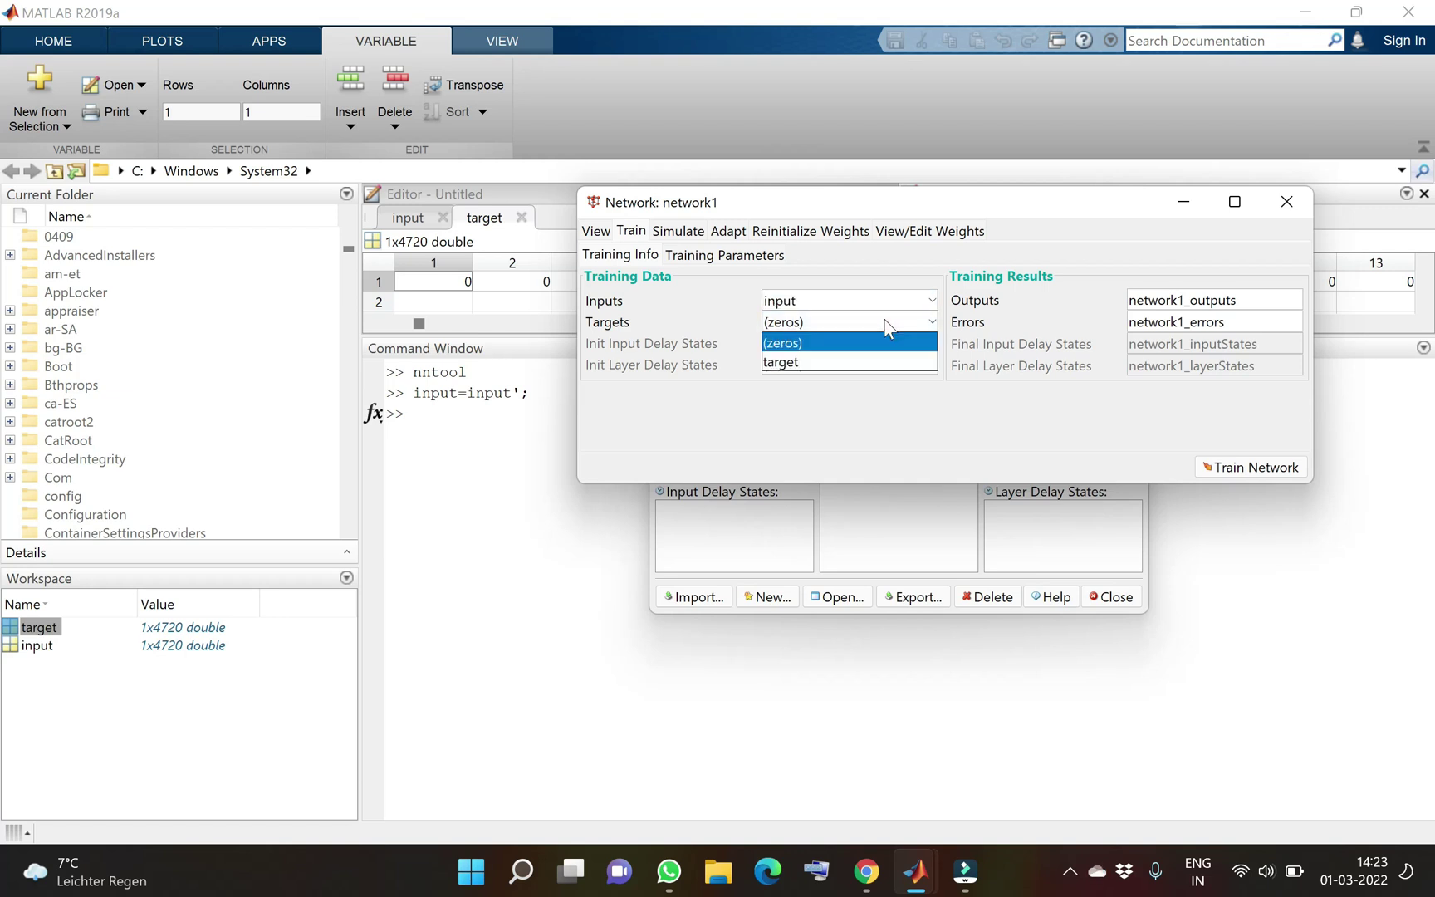
pyautogui.click(884, 371)
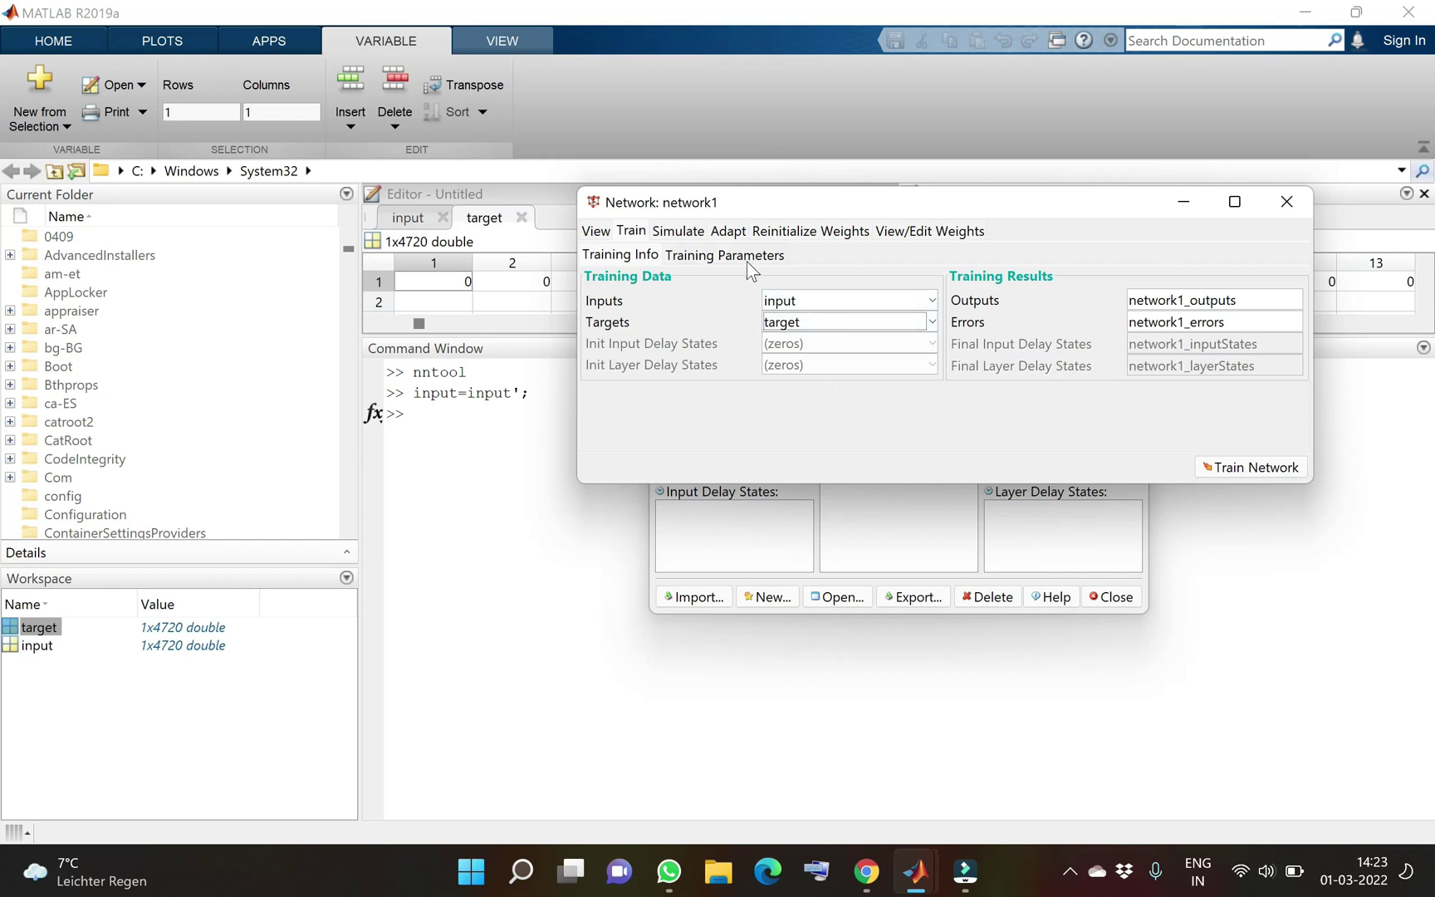
# Train network1 and examine its regression plot, closing the plot when done.
pyautogui.click(1230, 467)
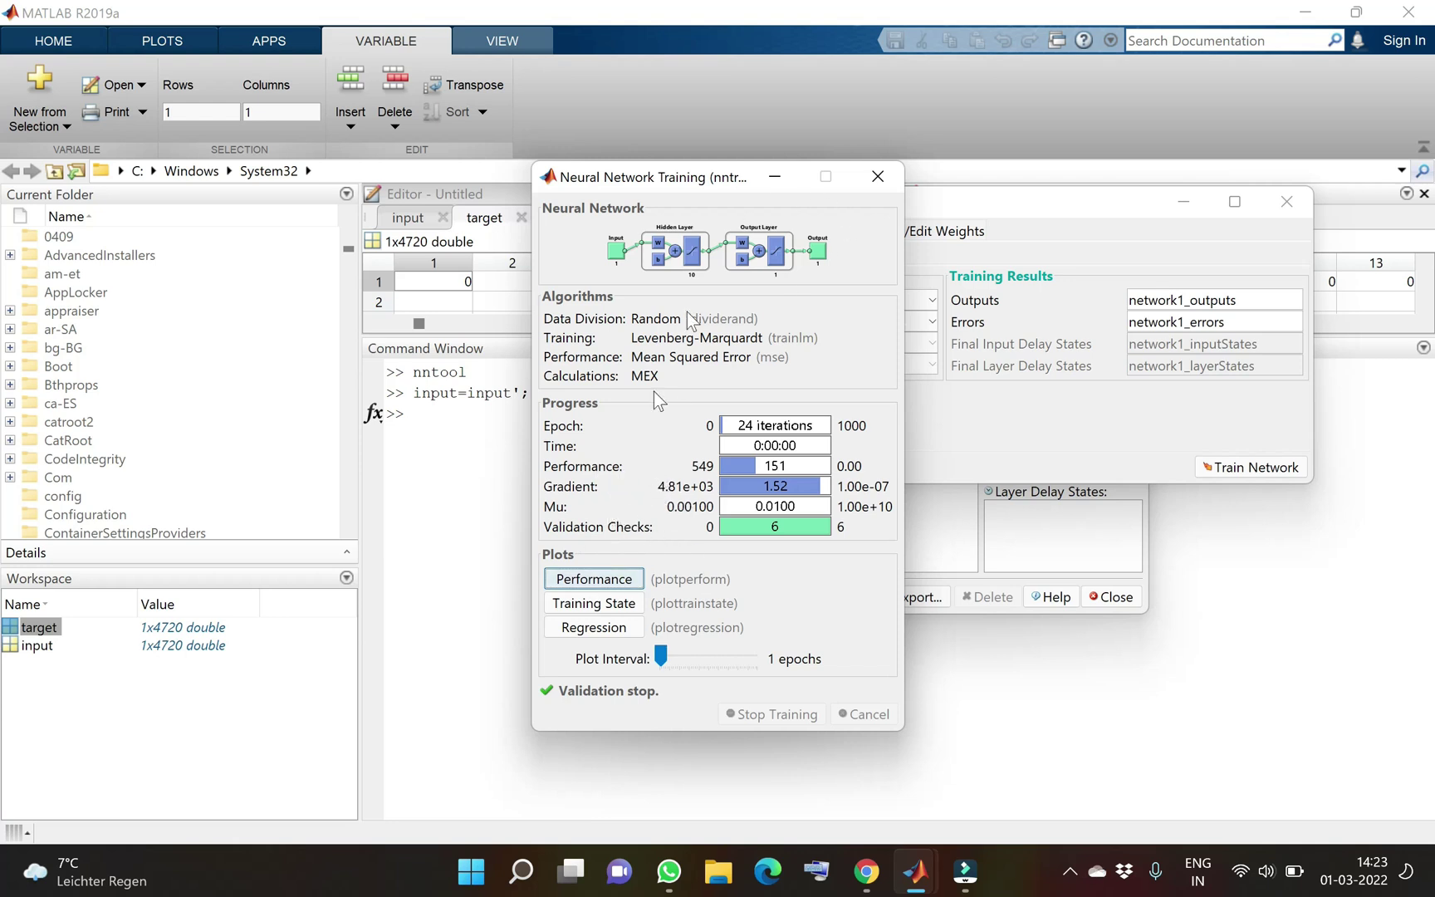
pyautogui.click(585, 584)
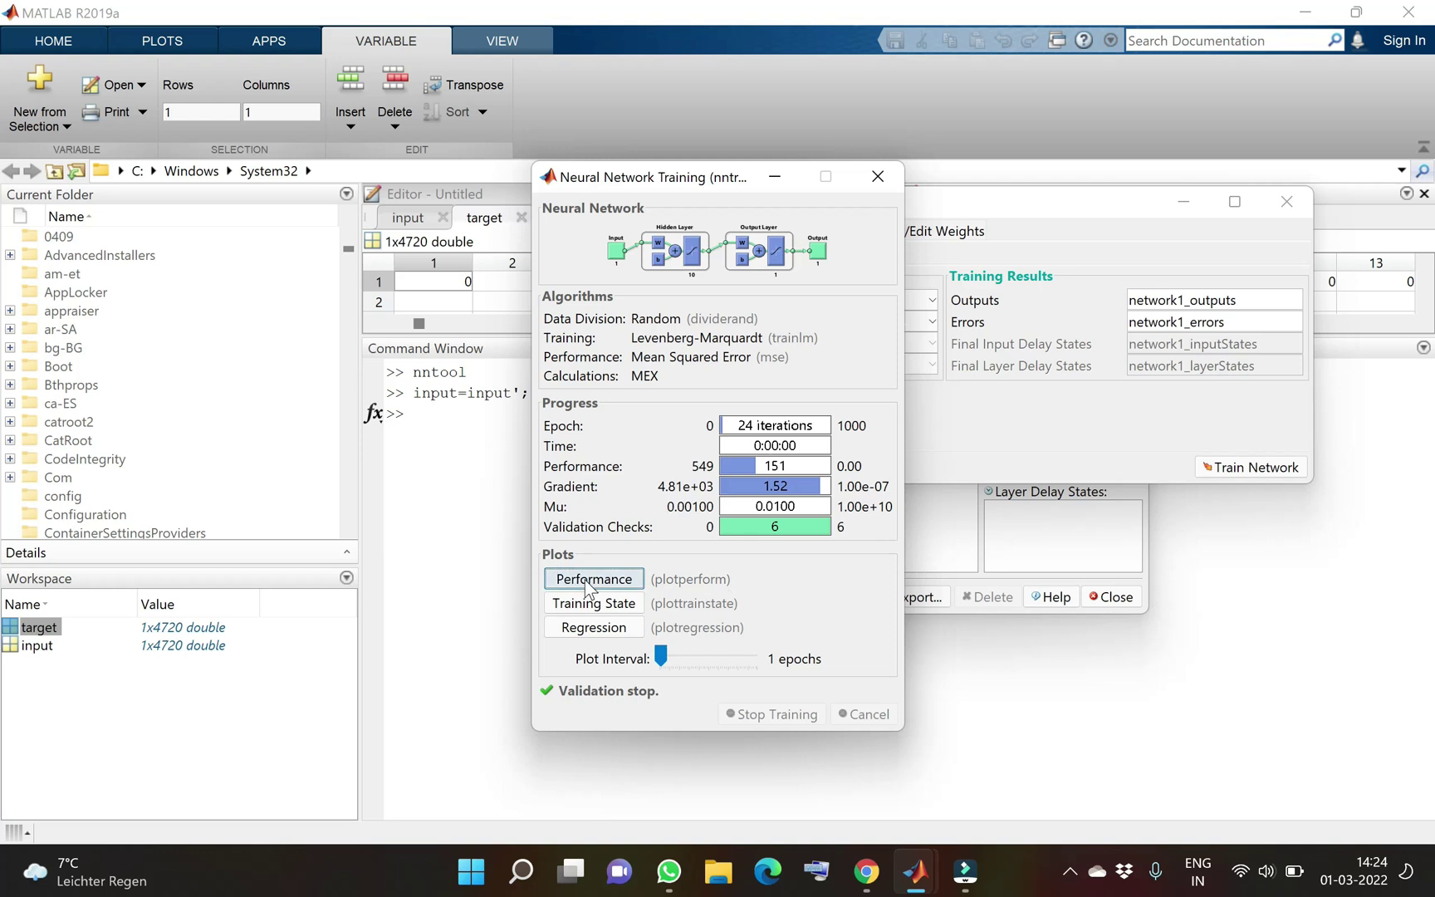
pyautogui.click(594, 629)
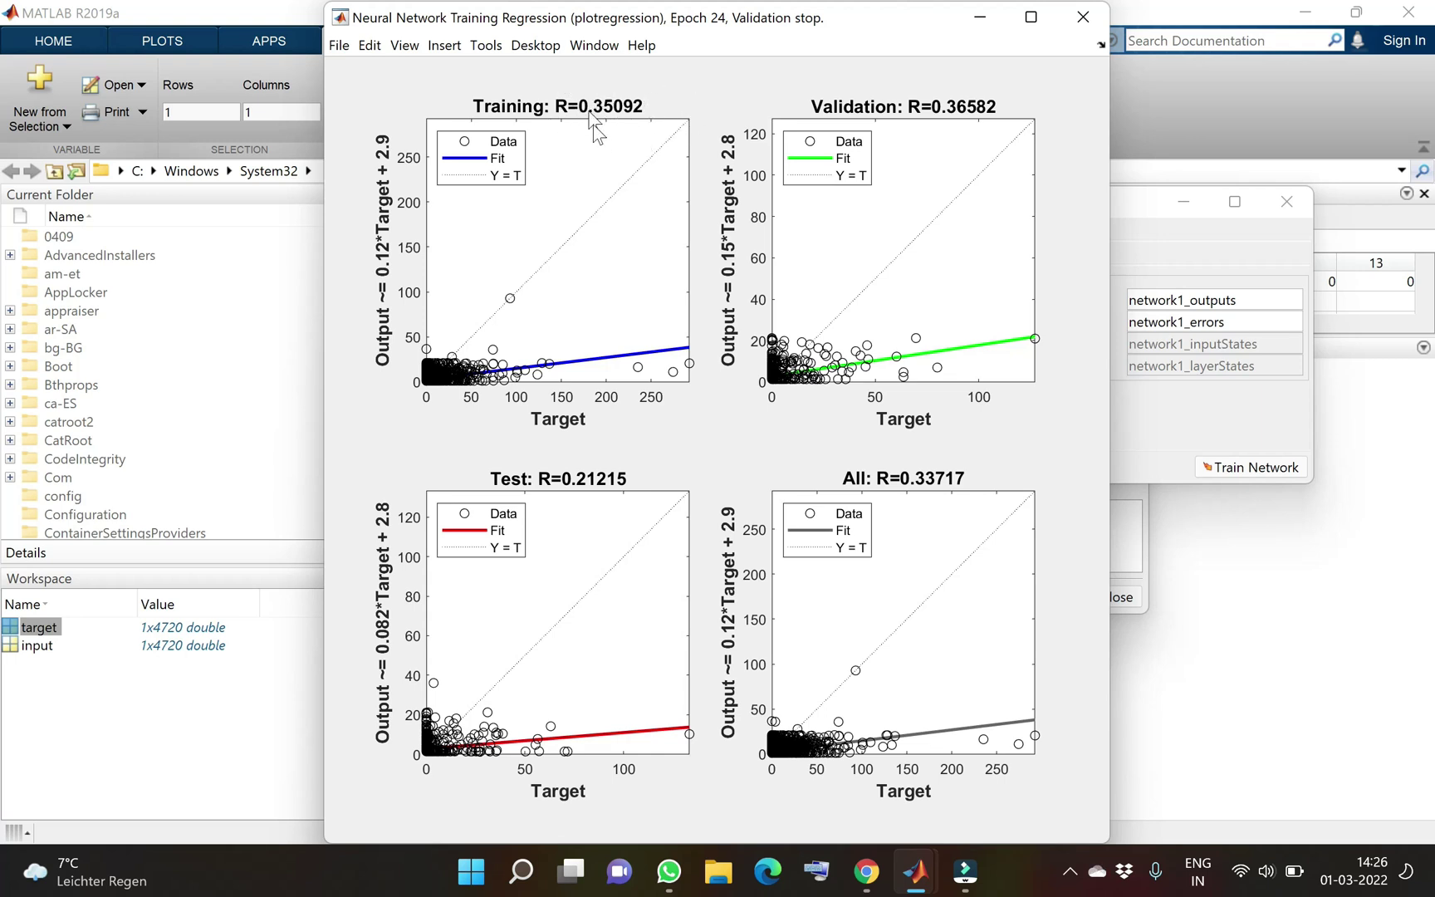
pyautogui.click(1093, 17)
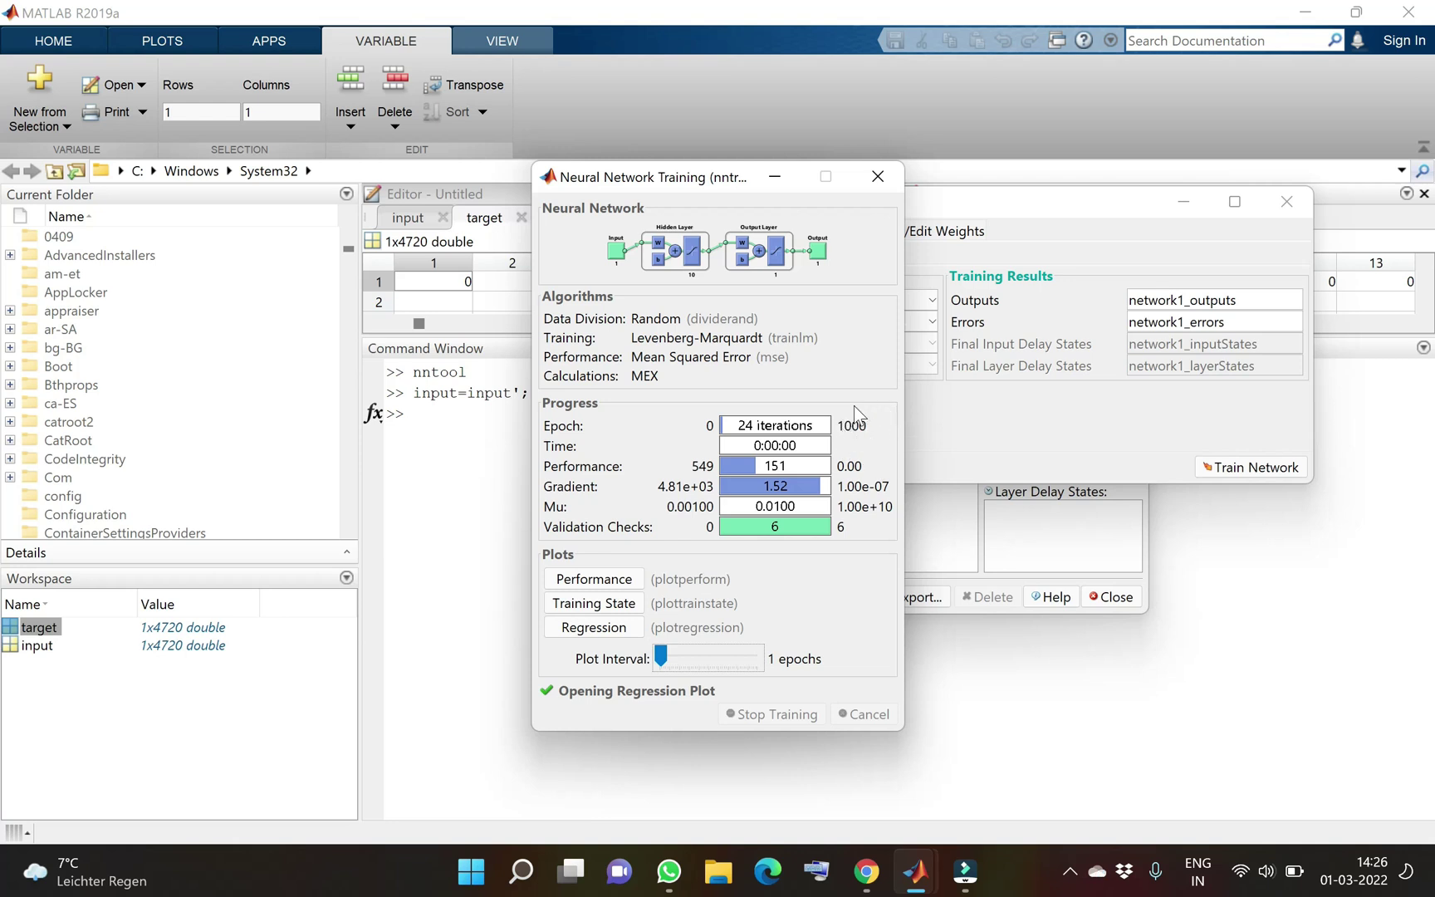
# Set network1's training parameters to 10000 epochs and a max_fail of 100, and retrain the network.
pyautogui.click(1000, 438)
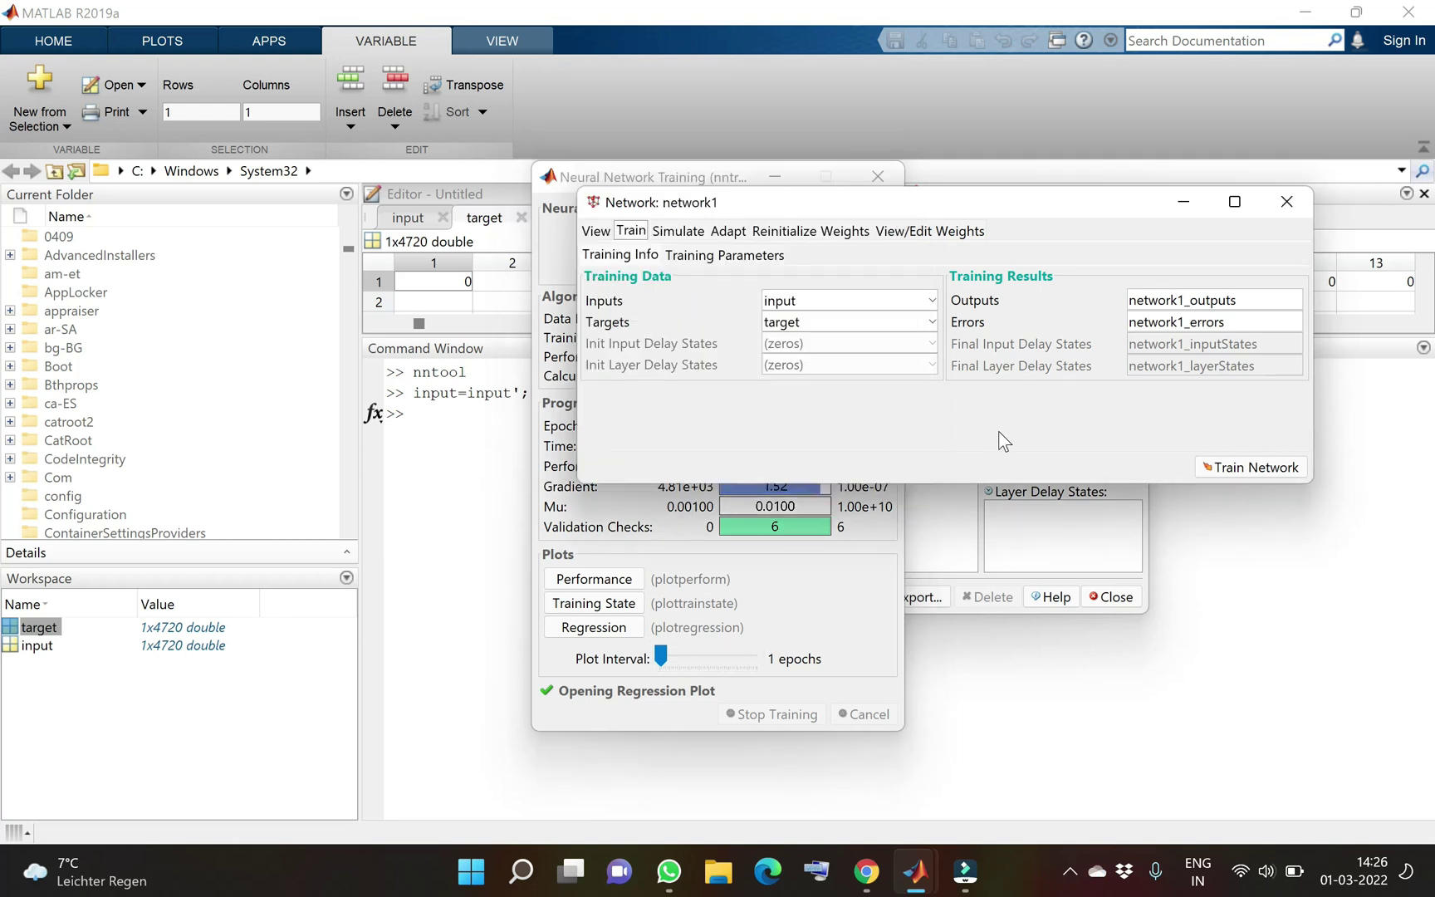
pyautogui.click(725, 258)
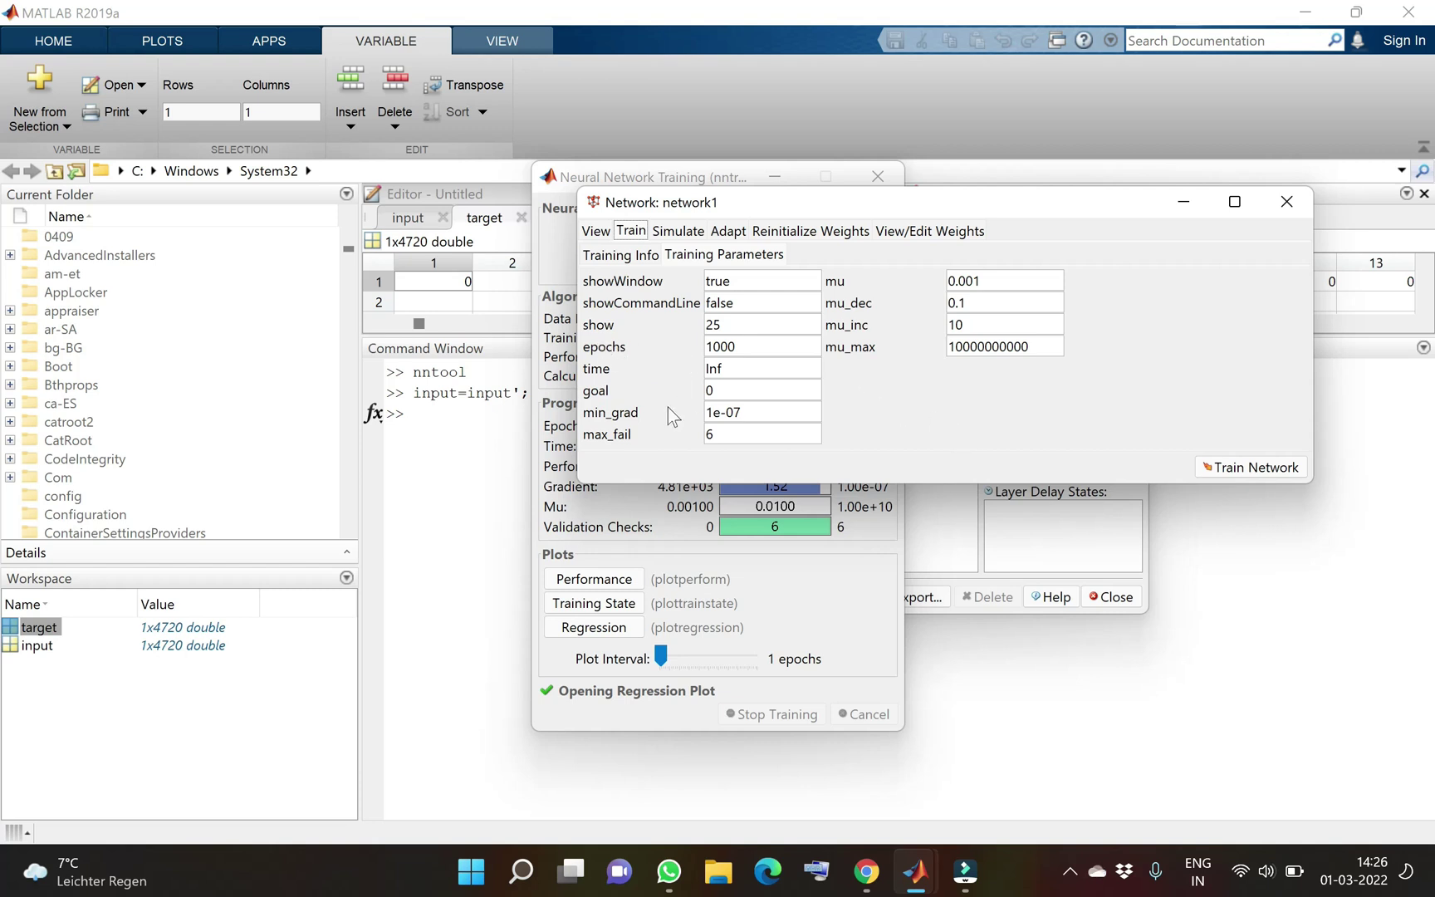
pyautogui.click(707, 347)
pyautogui.click(736, 346)
pyautogui.write('0')
pyautogui.click(714, 434)
pyautogui.press('BackSpace')
pyautogui.write('100')
pyautogui.click(1262, 464)
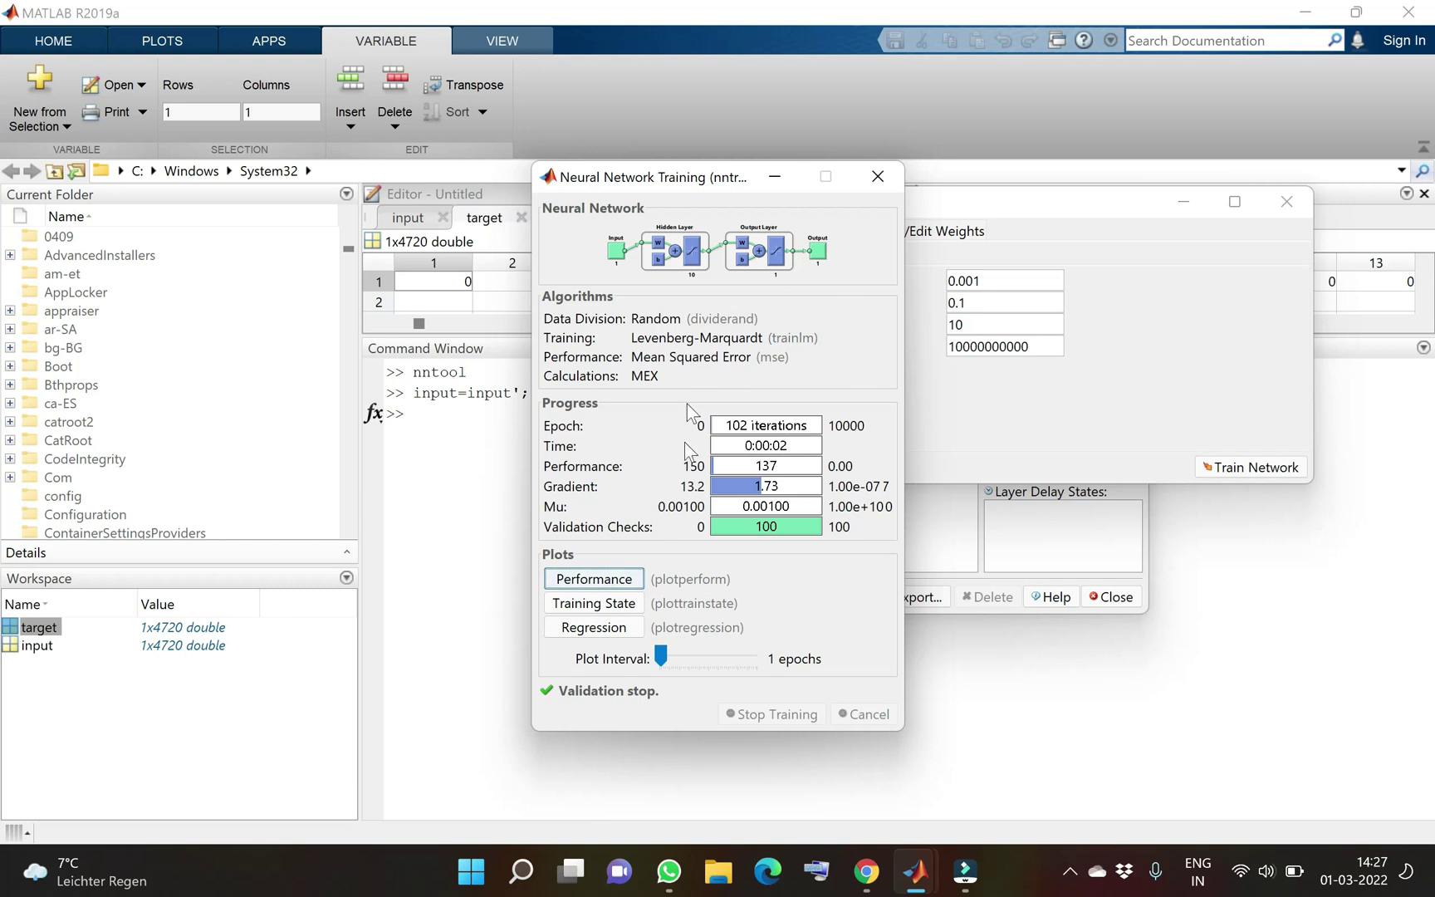
# Examine the regression plot of the retrained network and return to the Neural Network/Data Manager.
pyautogui.click(617, 631)
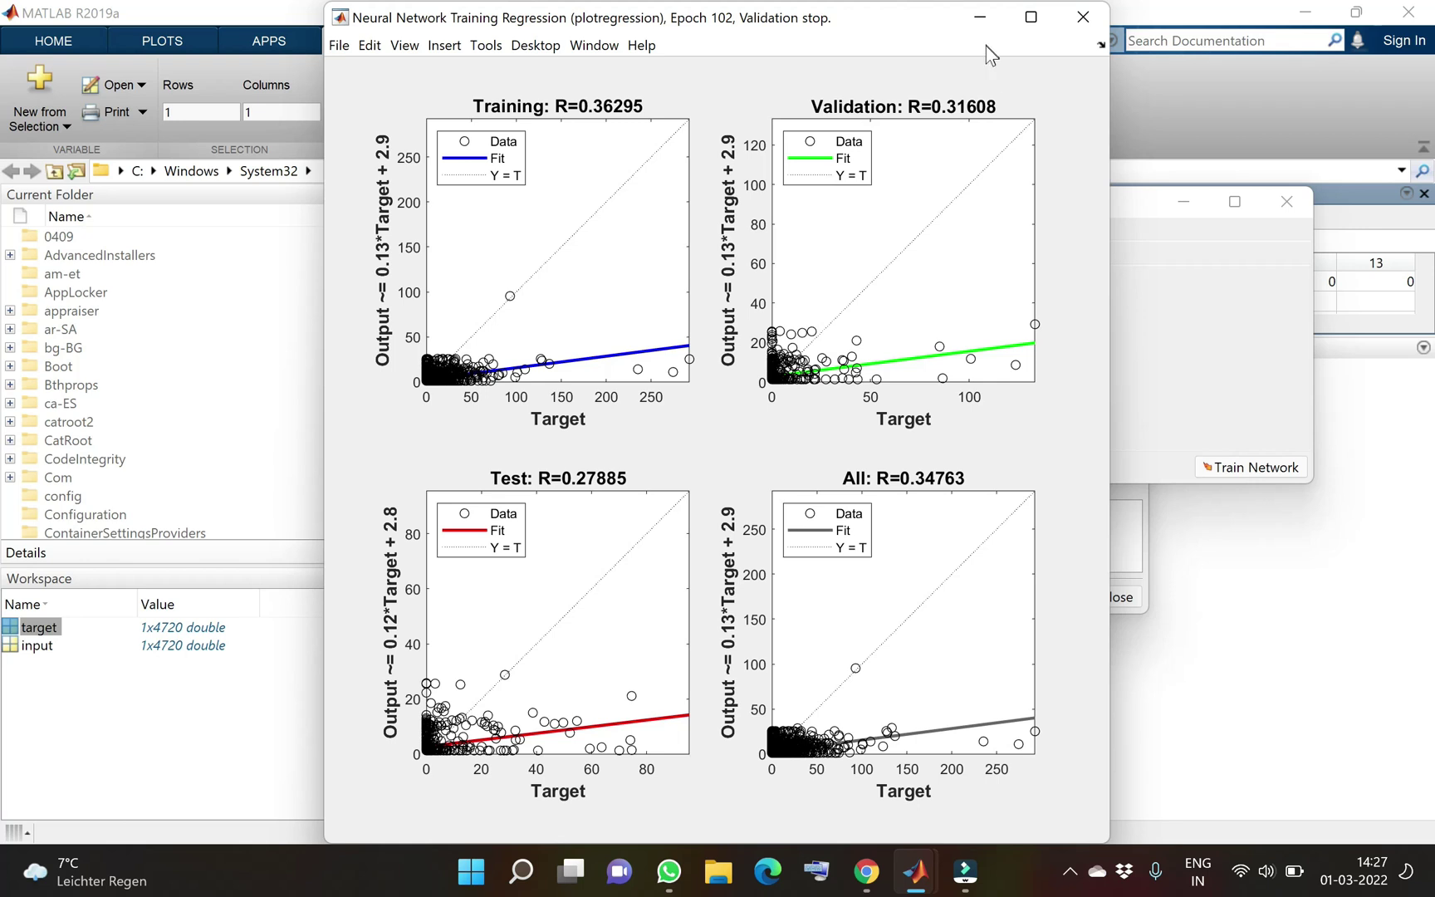
pyautogui.click(1143, 205)
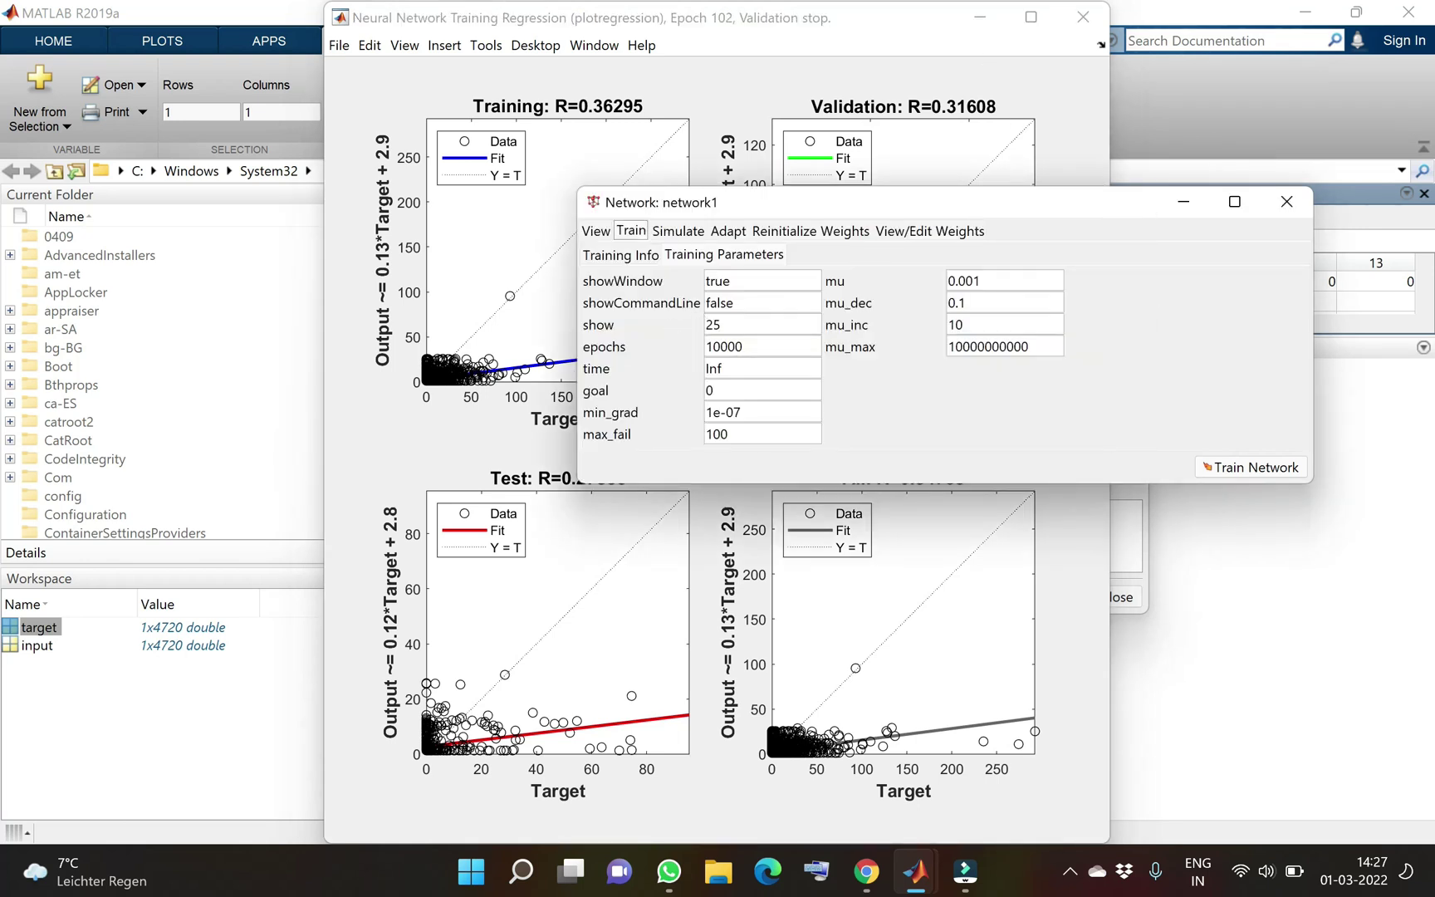
pyautogui.click(1183, 202)
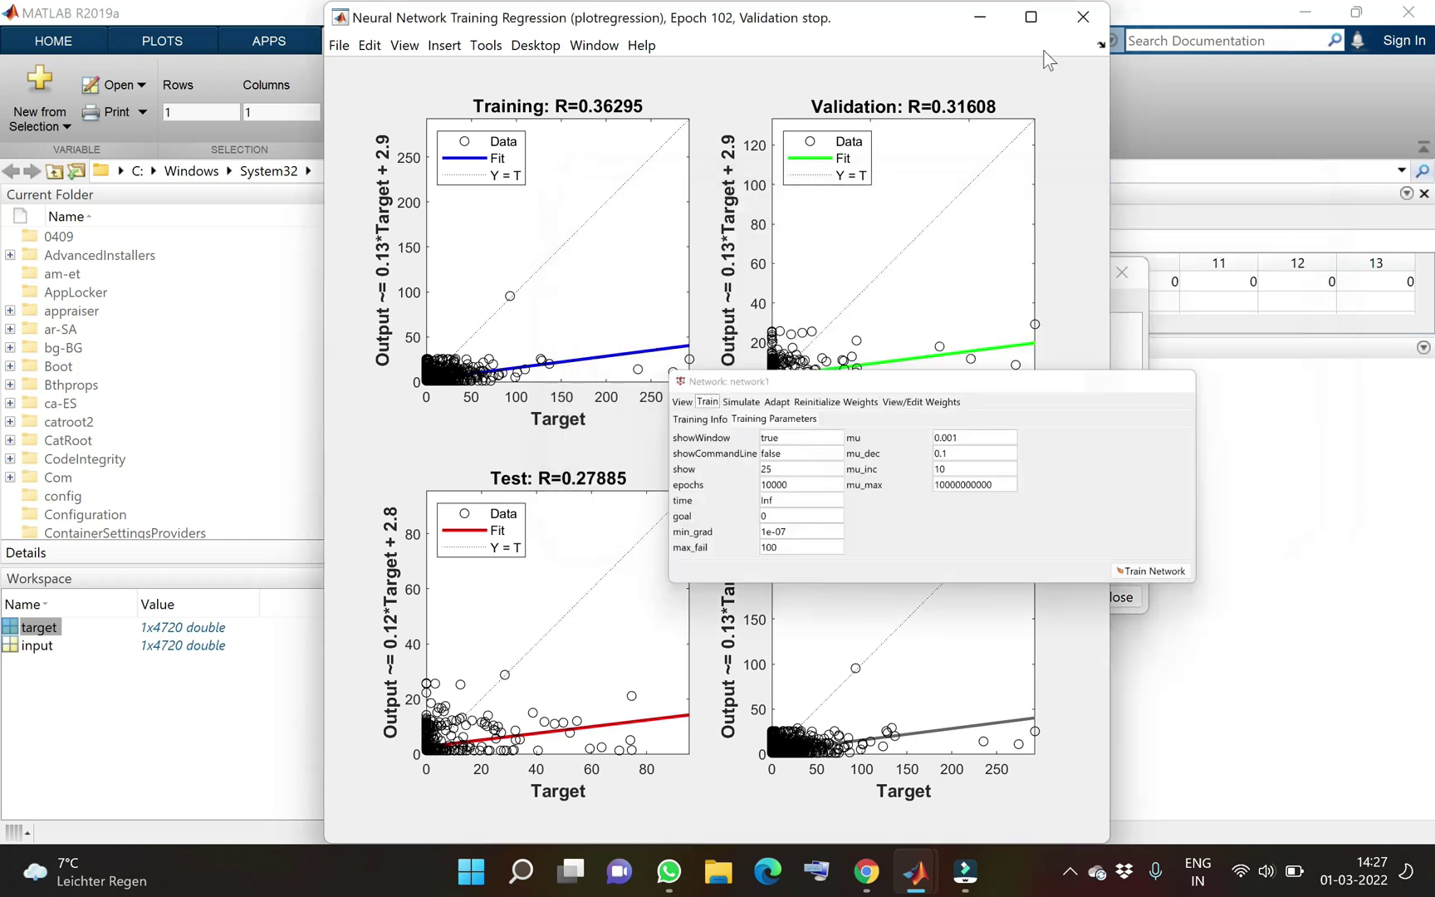
pyautogui.click(982, 18)
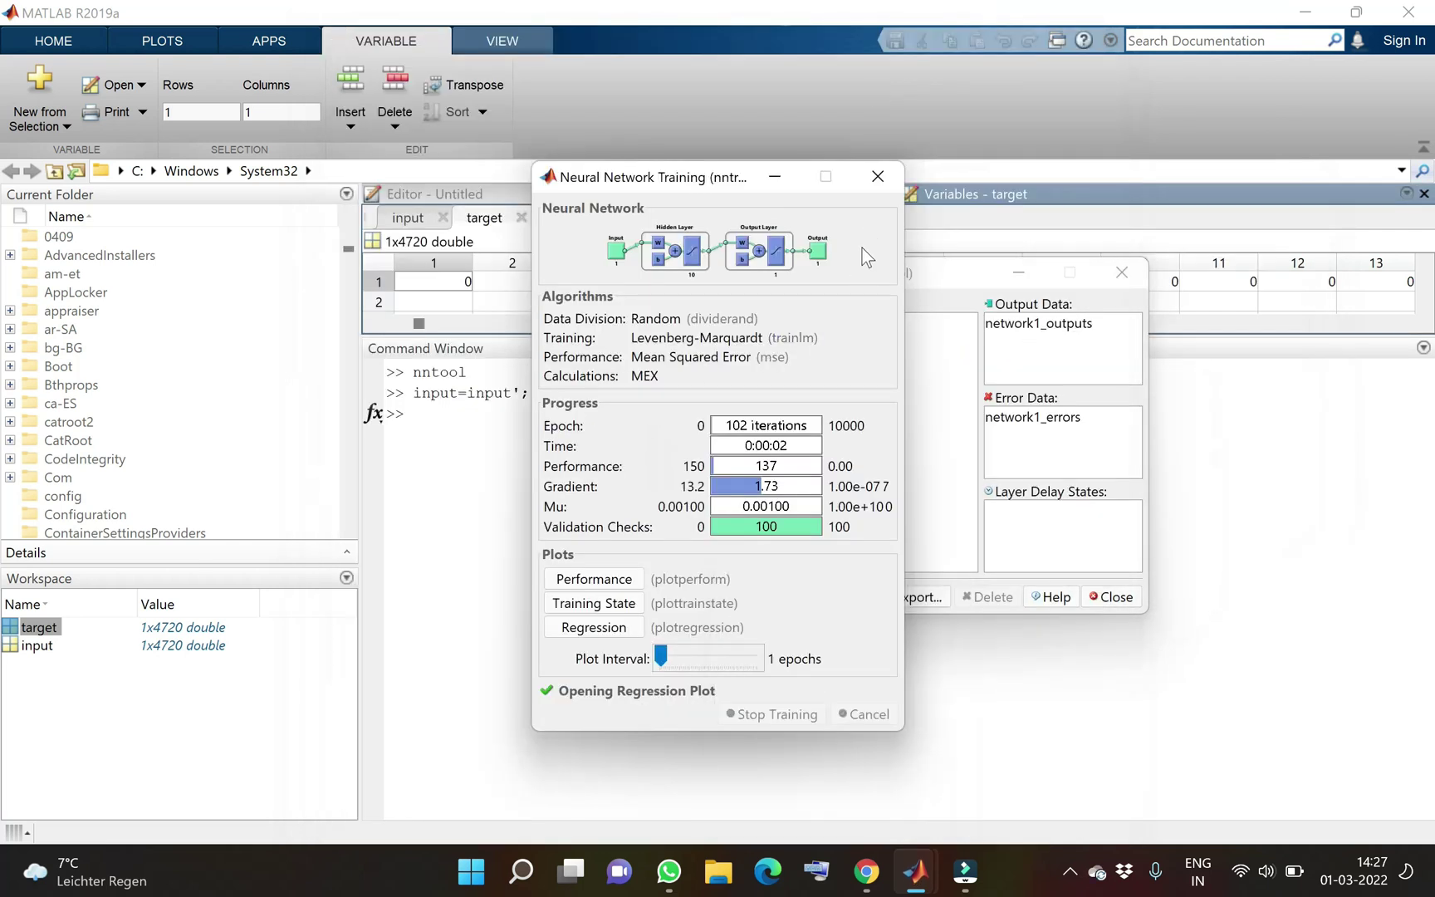
pyautogui.click(878, 178)
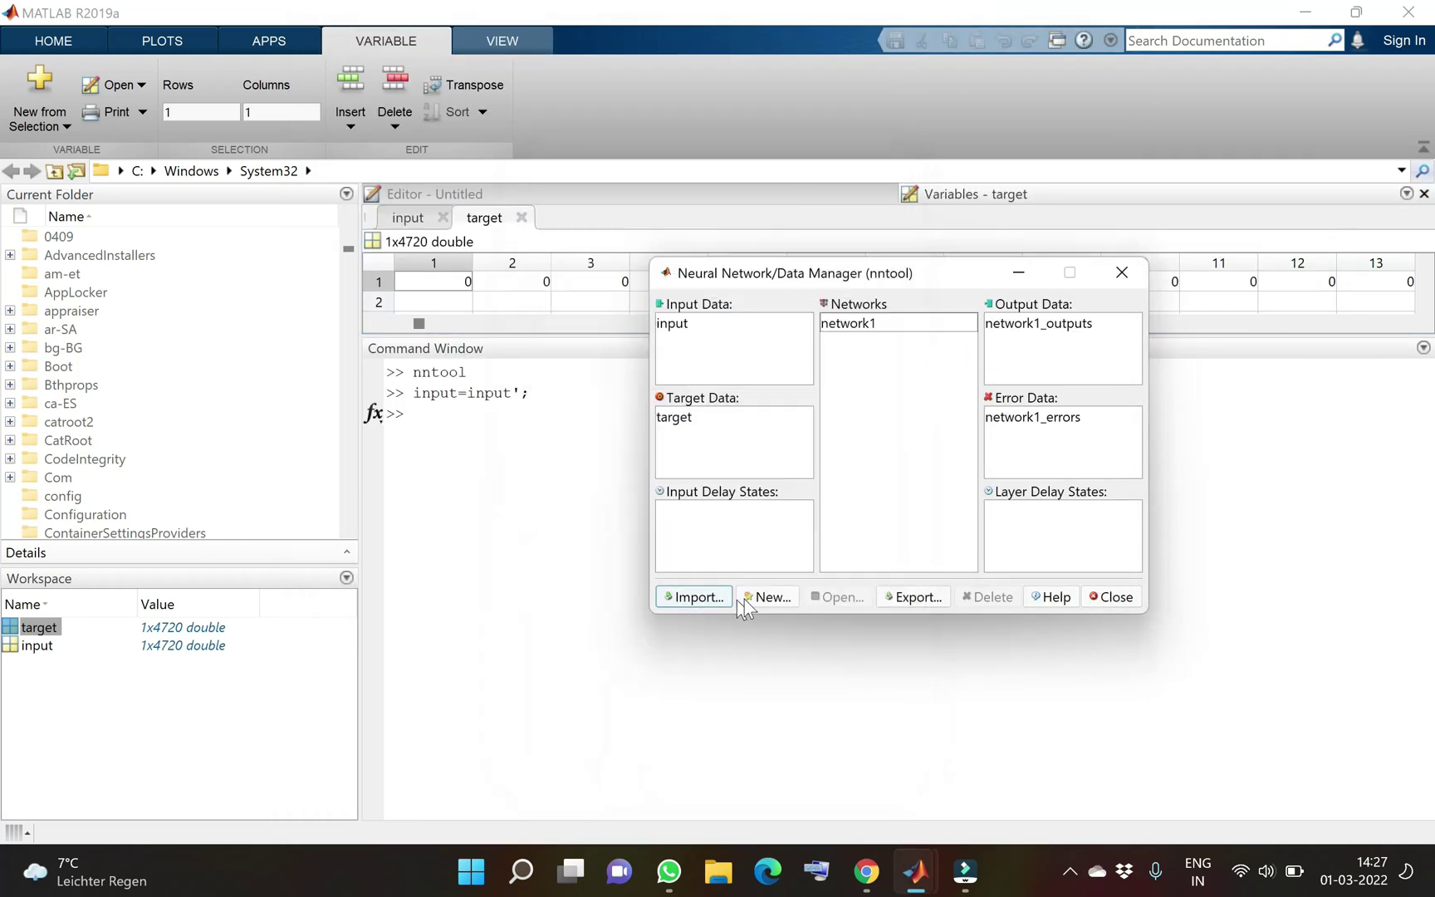
# Start another new network to review the Layer 1 number of neurons setting, and minimize the creation dialog.
pyautogui.click(871, 327)
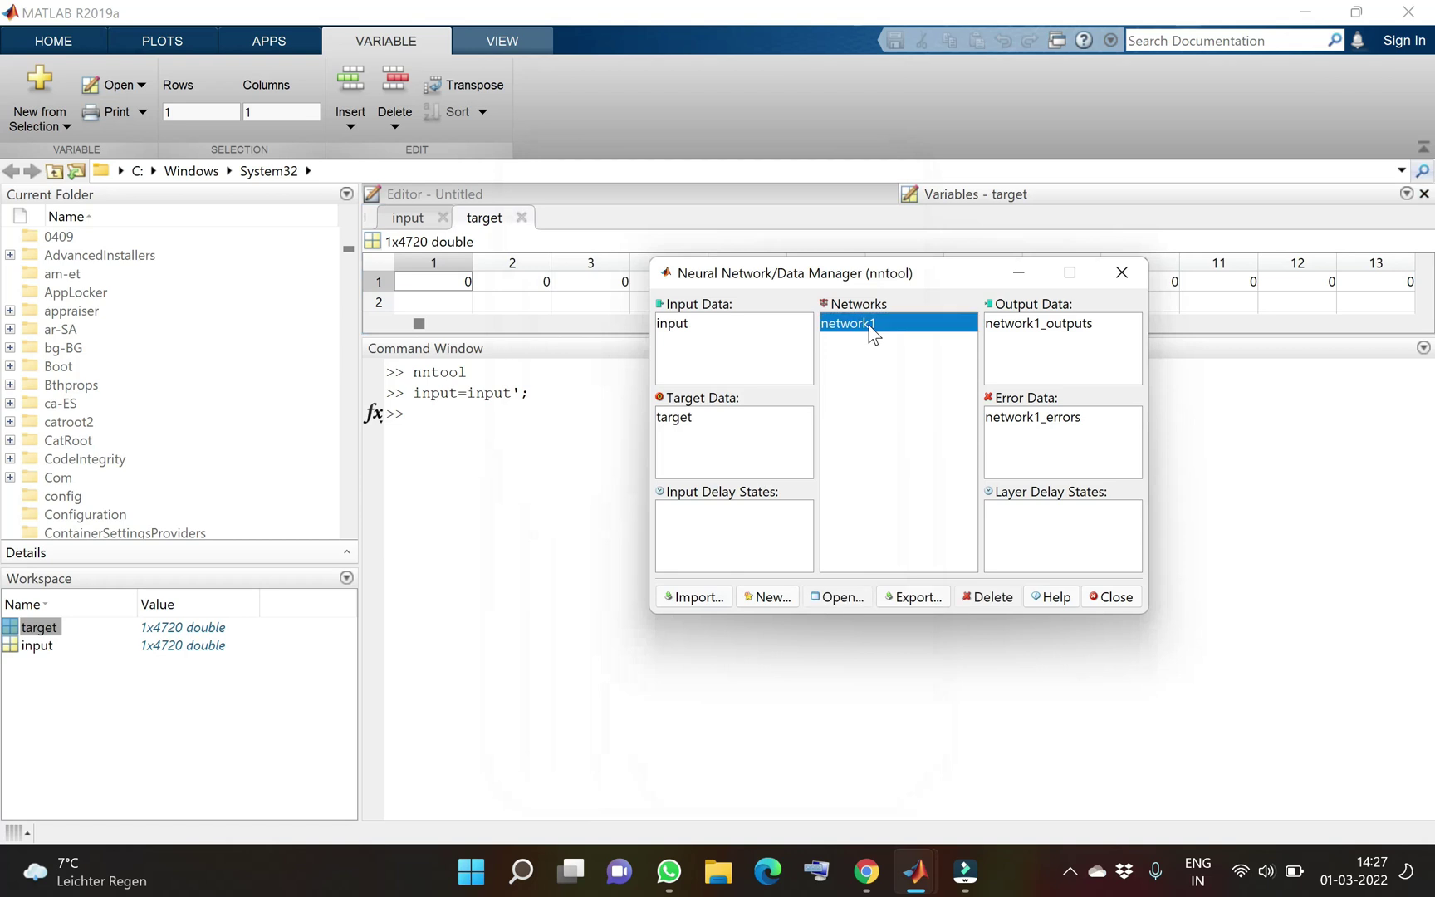
pyautogui.click(753, 598)
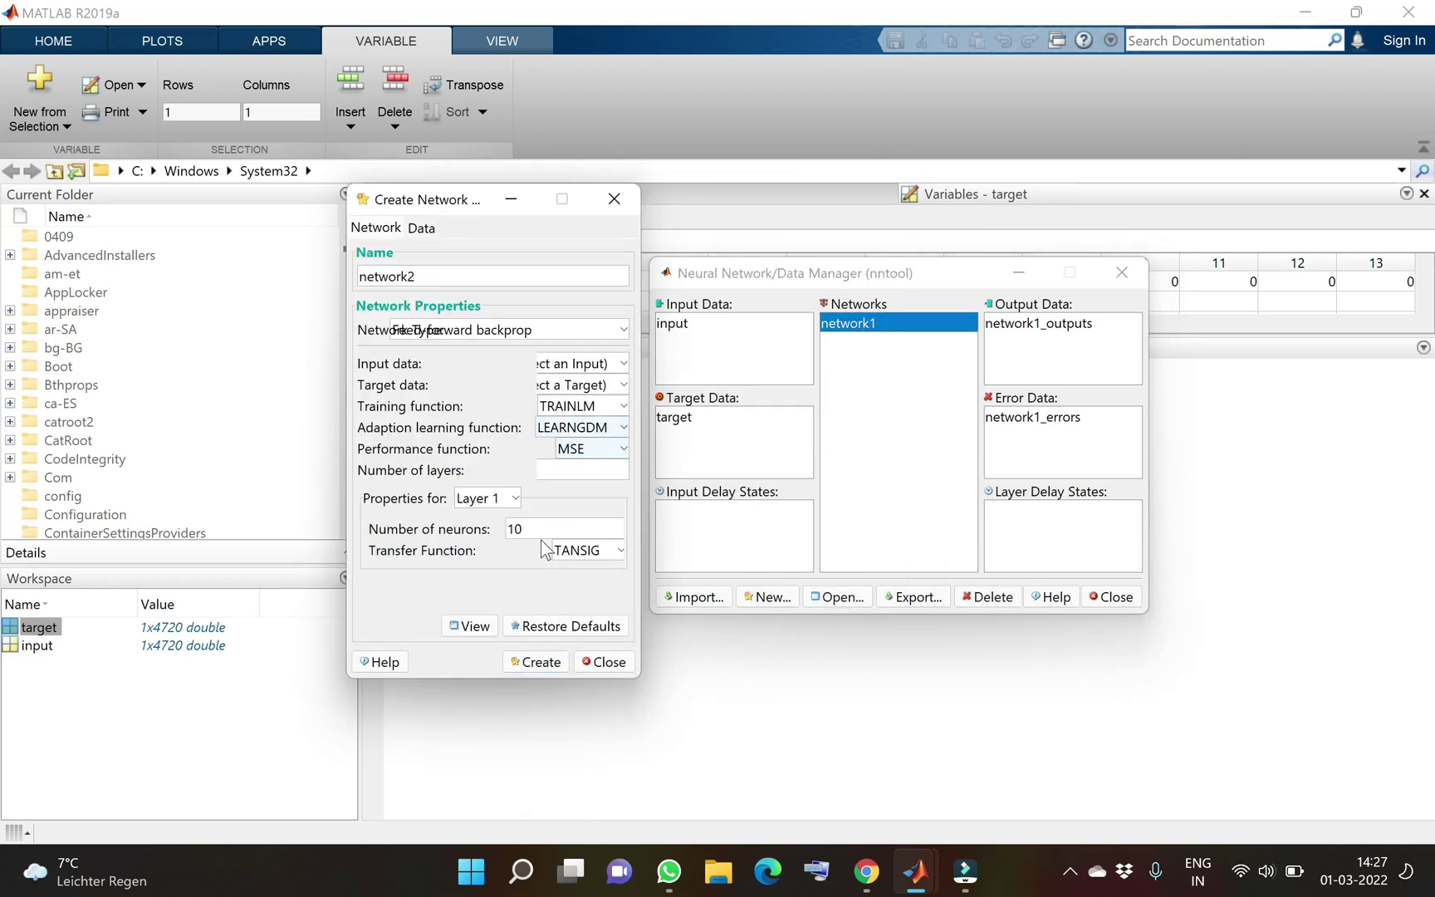
pyautogui.doubleClick(520, 529)
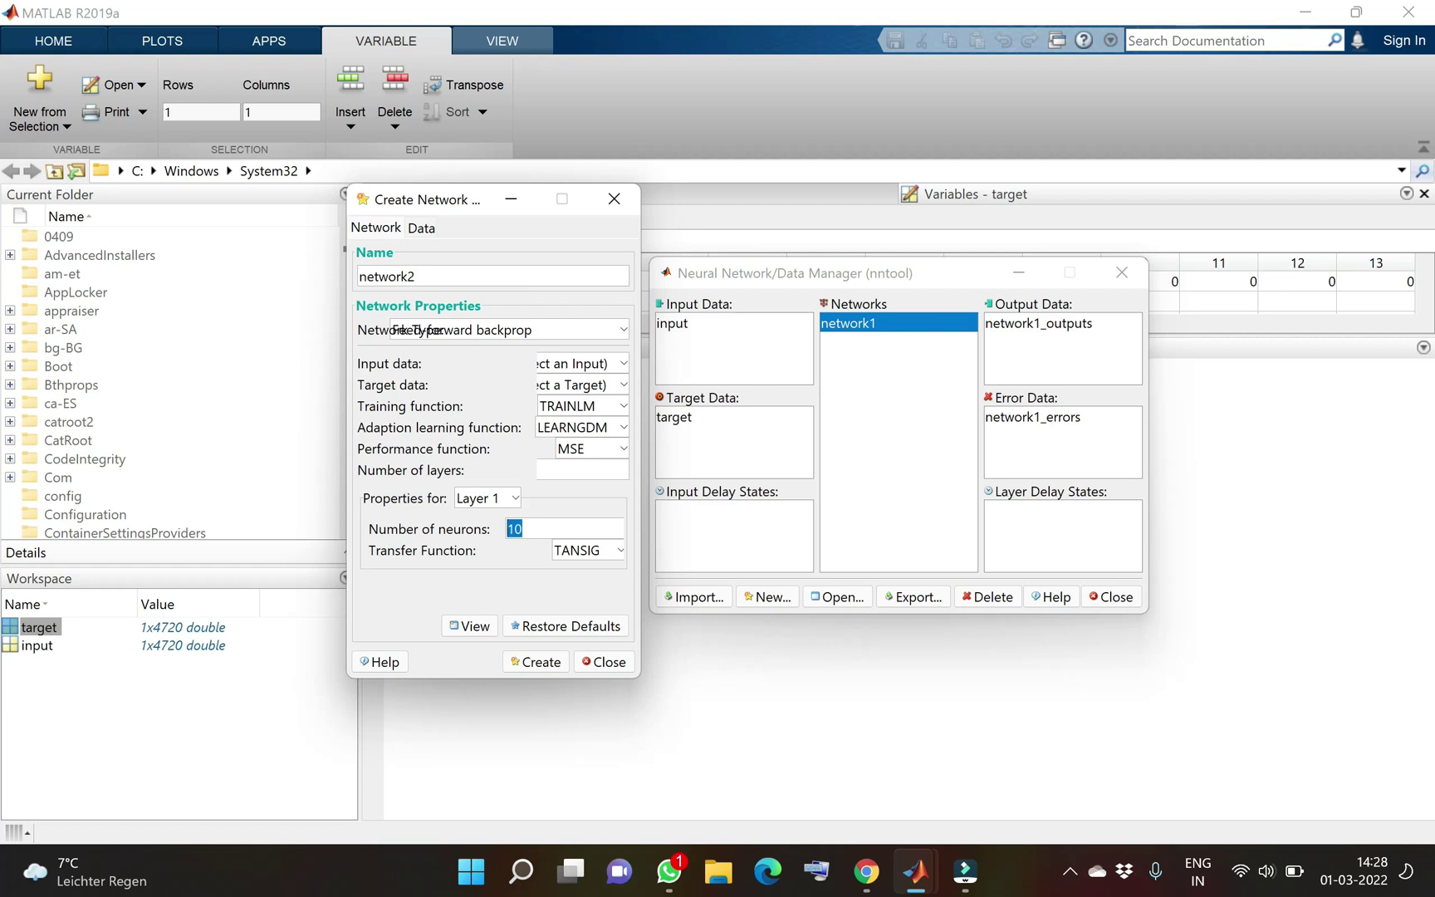
pyautogui.click(522, 529)
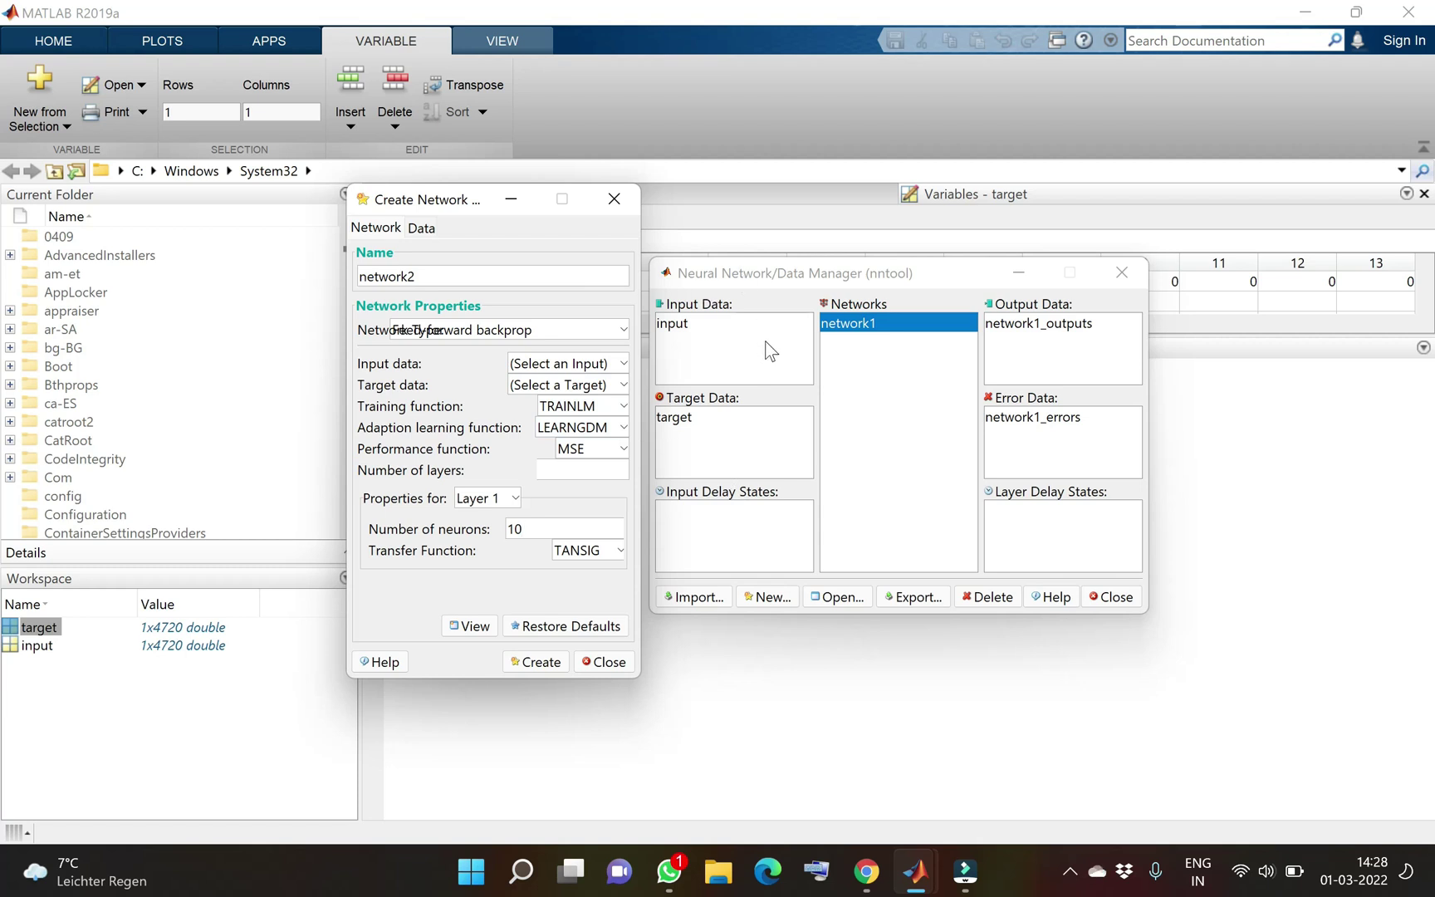
pyautogui.click(511, 200)
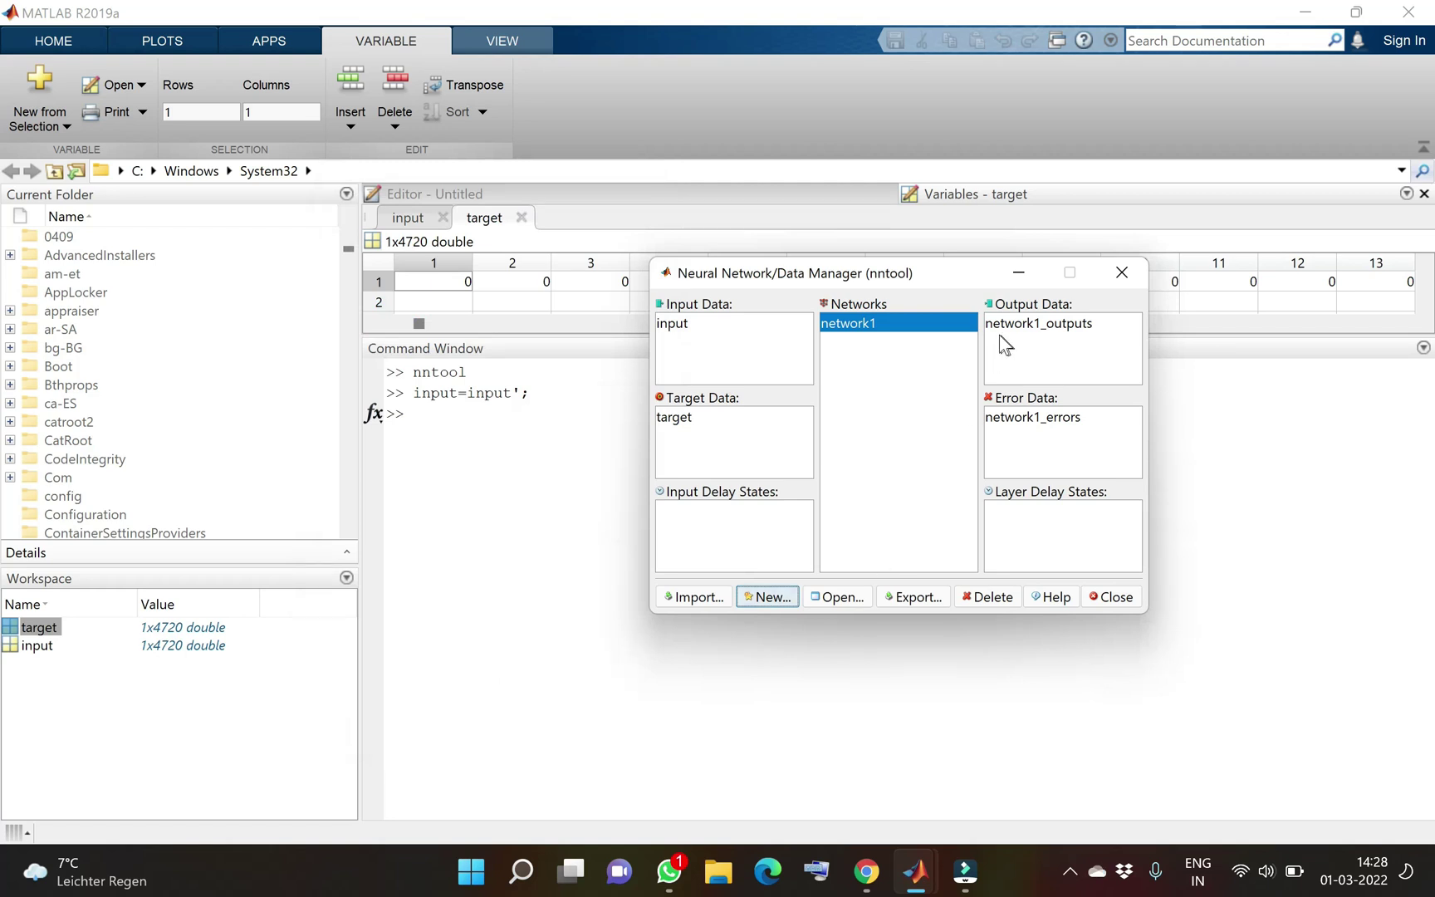
# Reopen the network1 window from the Data Manager and review its training parameters.
pyautogui.click(915, 338)
pyautogui.doubleClick(911, 330)
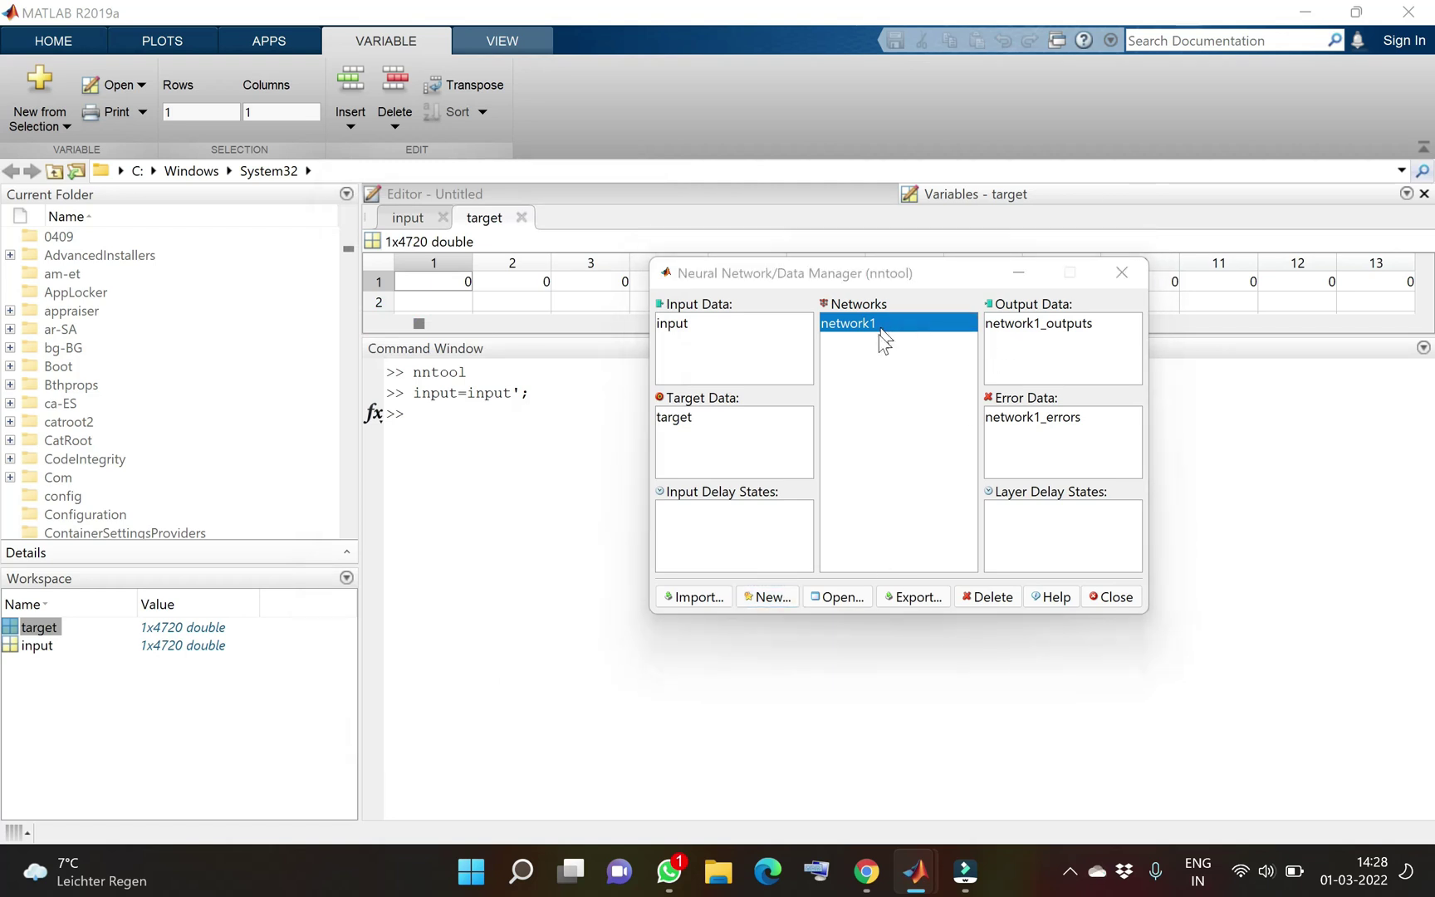
pyautogui.click(915, 872)
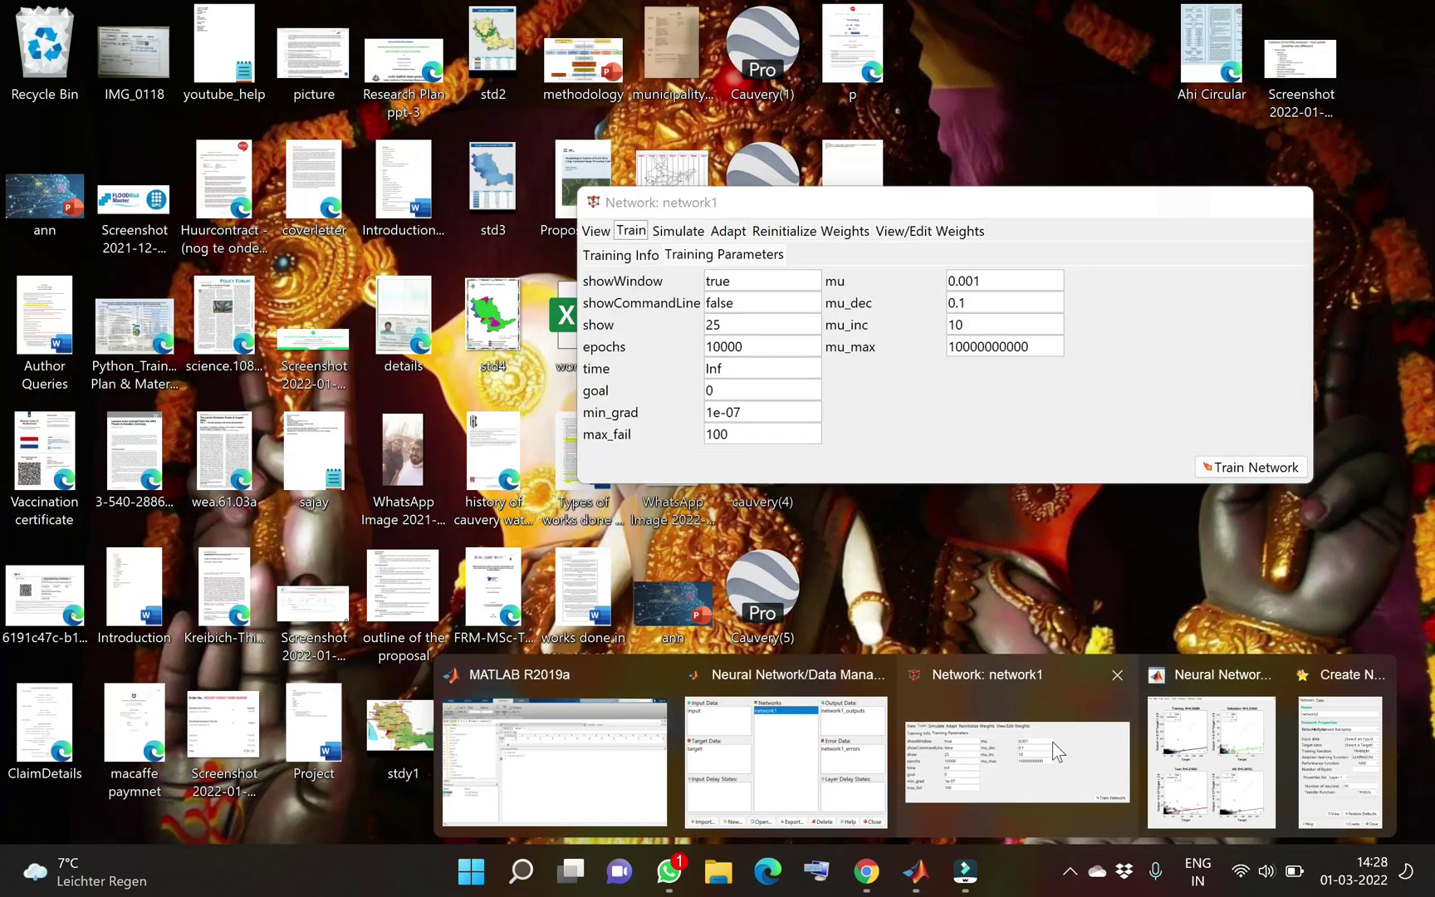
pyautogui.click(1113, 754)
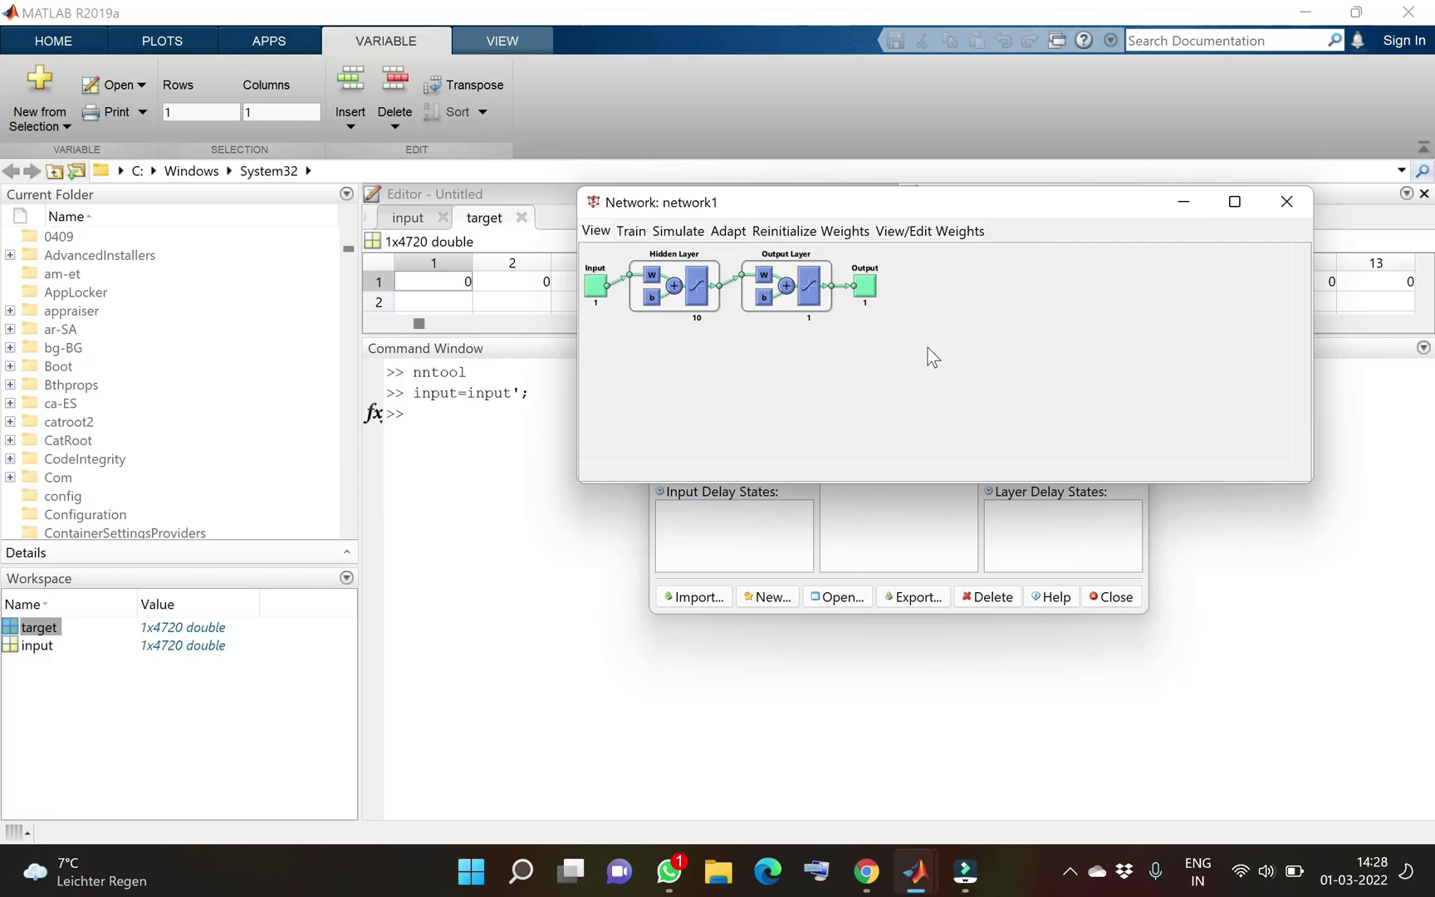
pyautogui.click(631, 232)
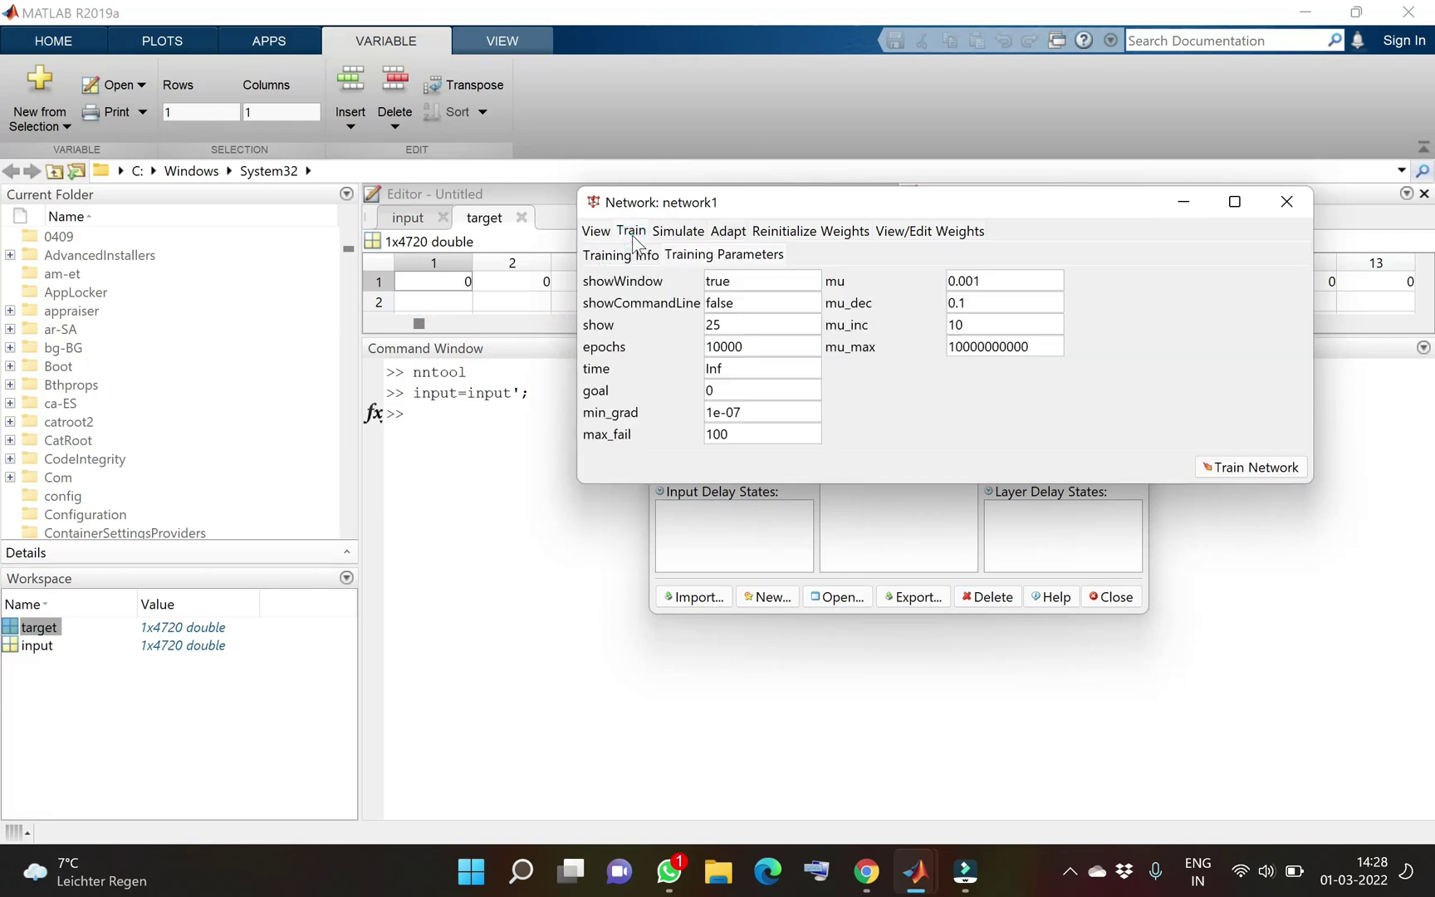
# Review network1's simulation settings and the available simulation inputs, and minimize the network window.
pyautogui.click(677, 233)
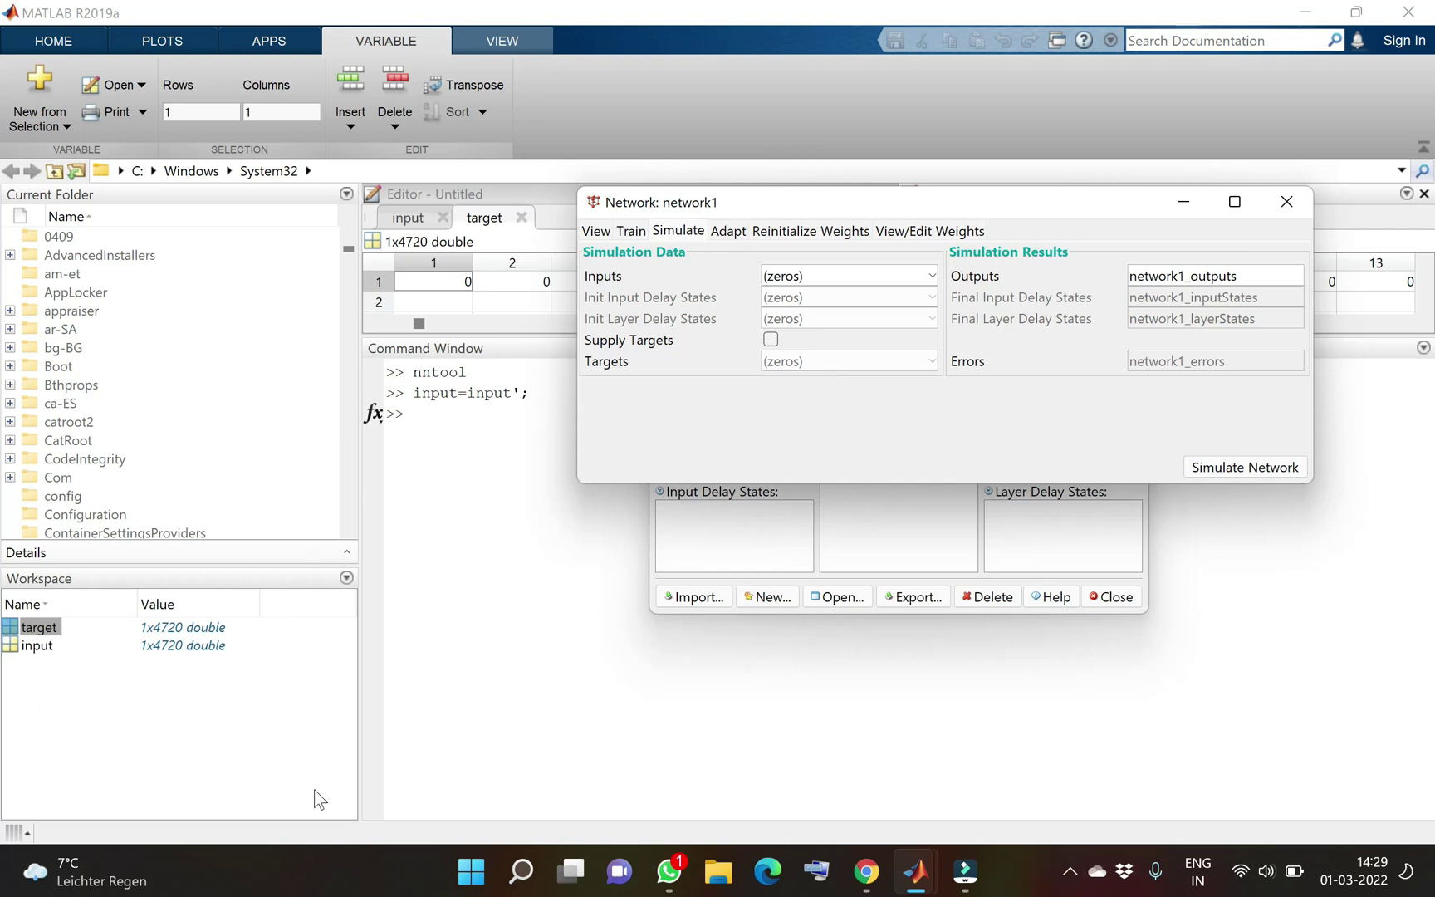
pyautogui.click(896, 266)
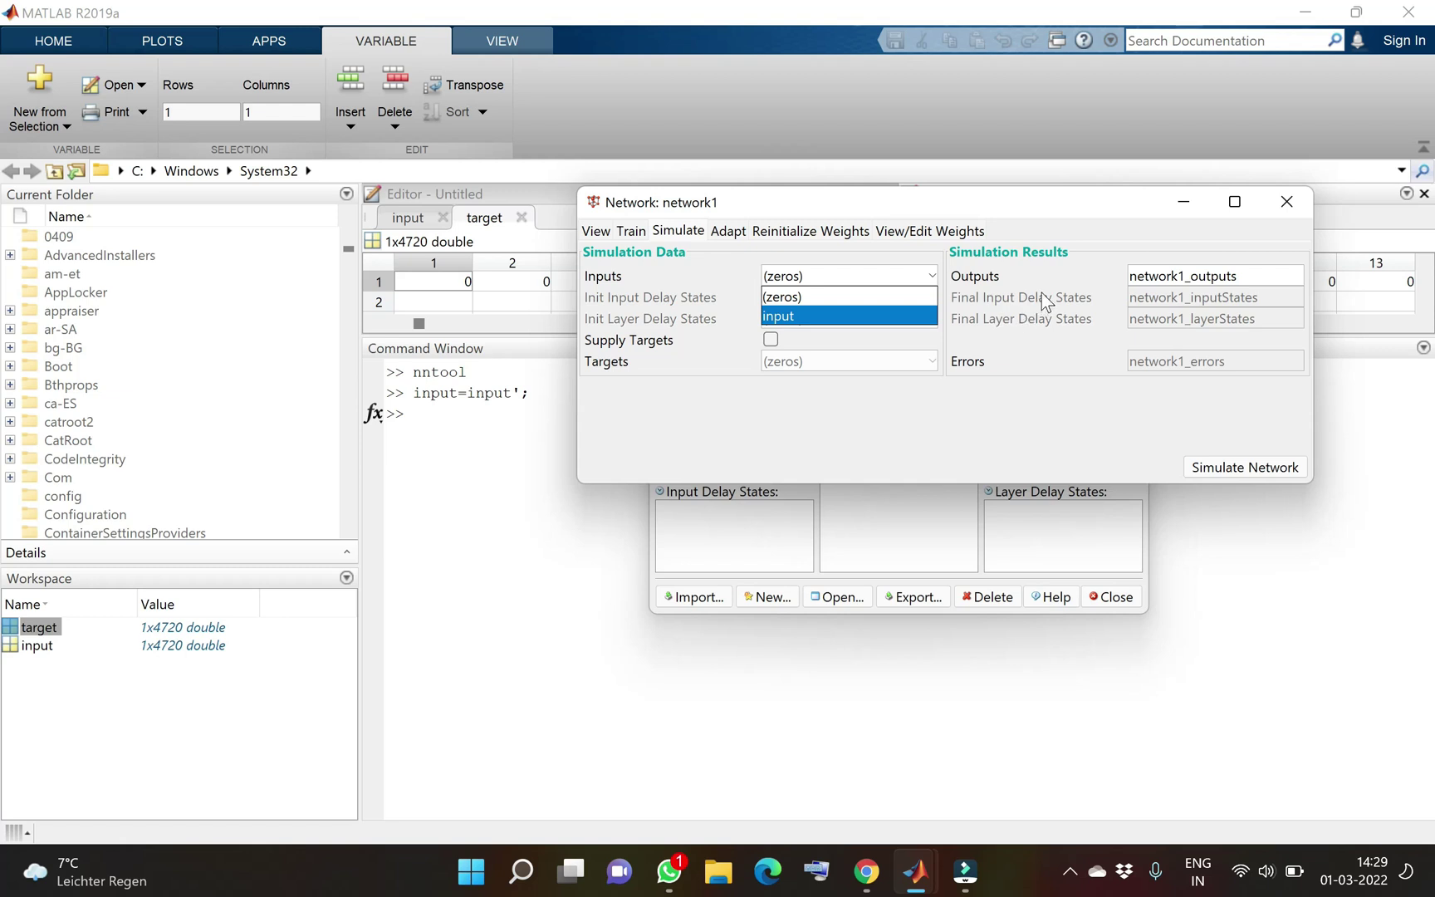
pyautogui.click(633, 232)
pyautogui.click(677, 232)
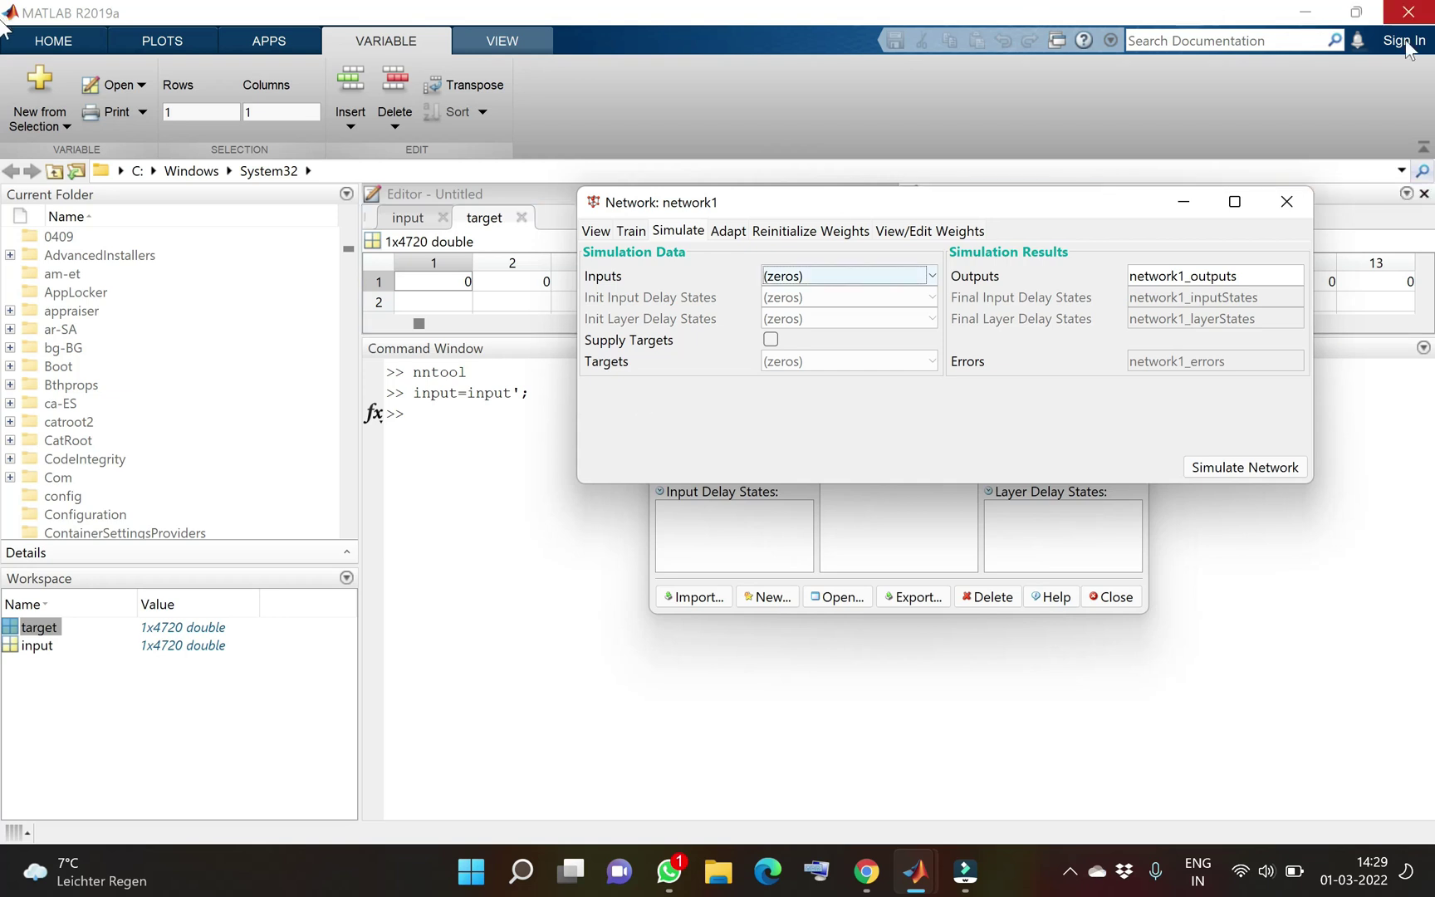
pyautogui.click(1199, 201)
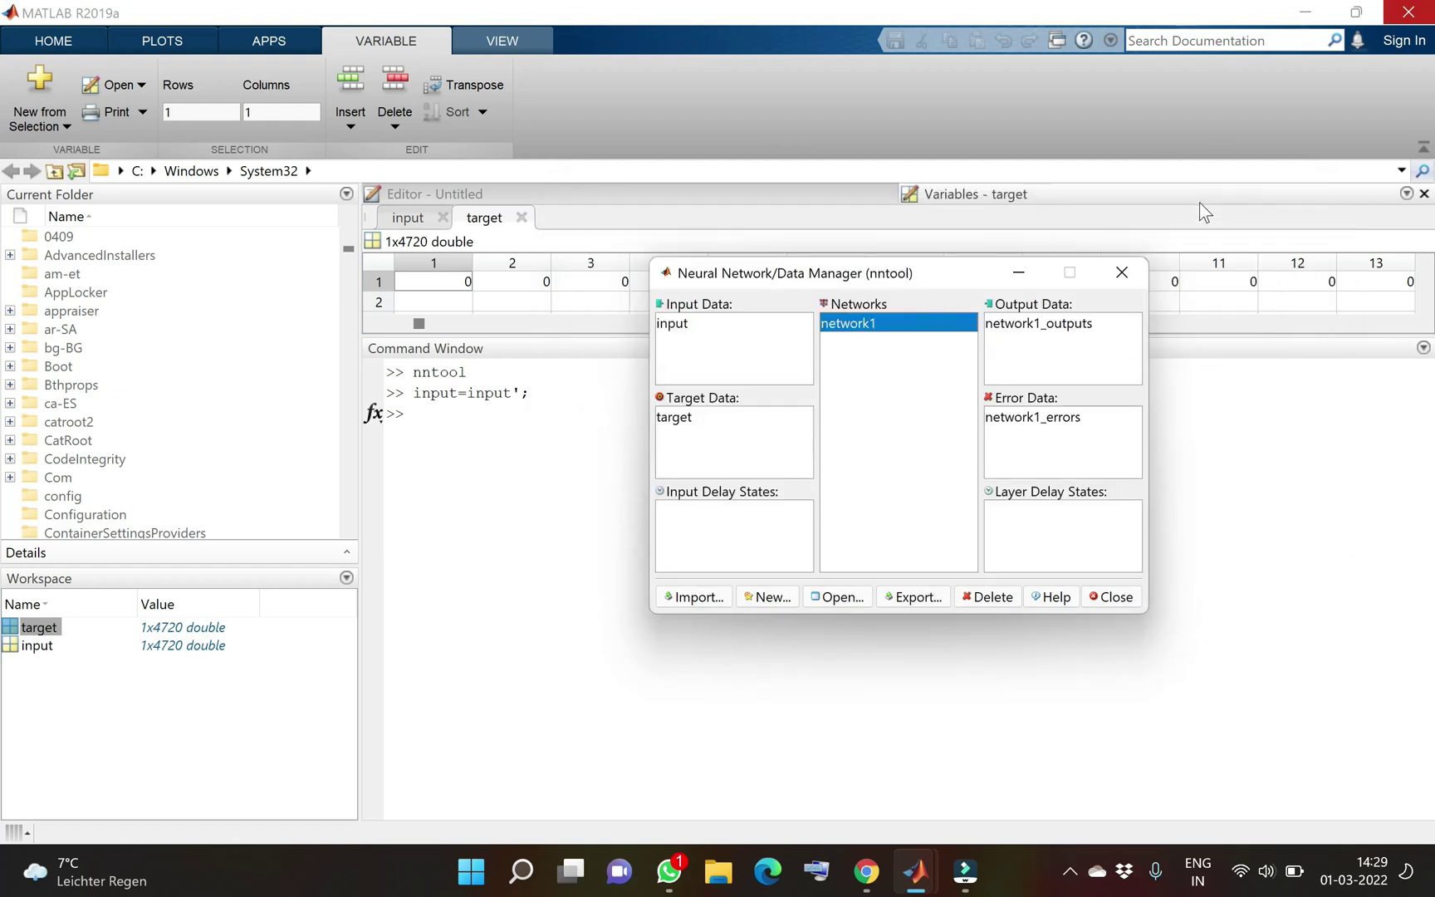
# Bring back the network creation dialog for network2 and browse the available network types.
pyautogui.click(764, 596)
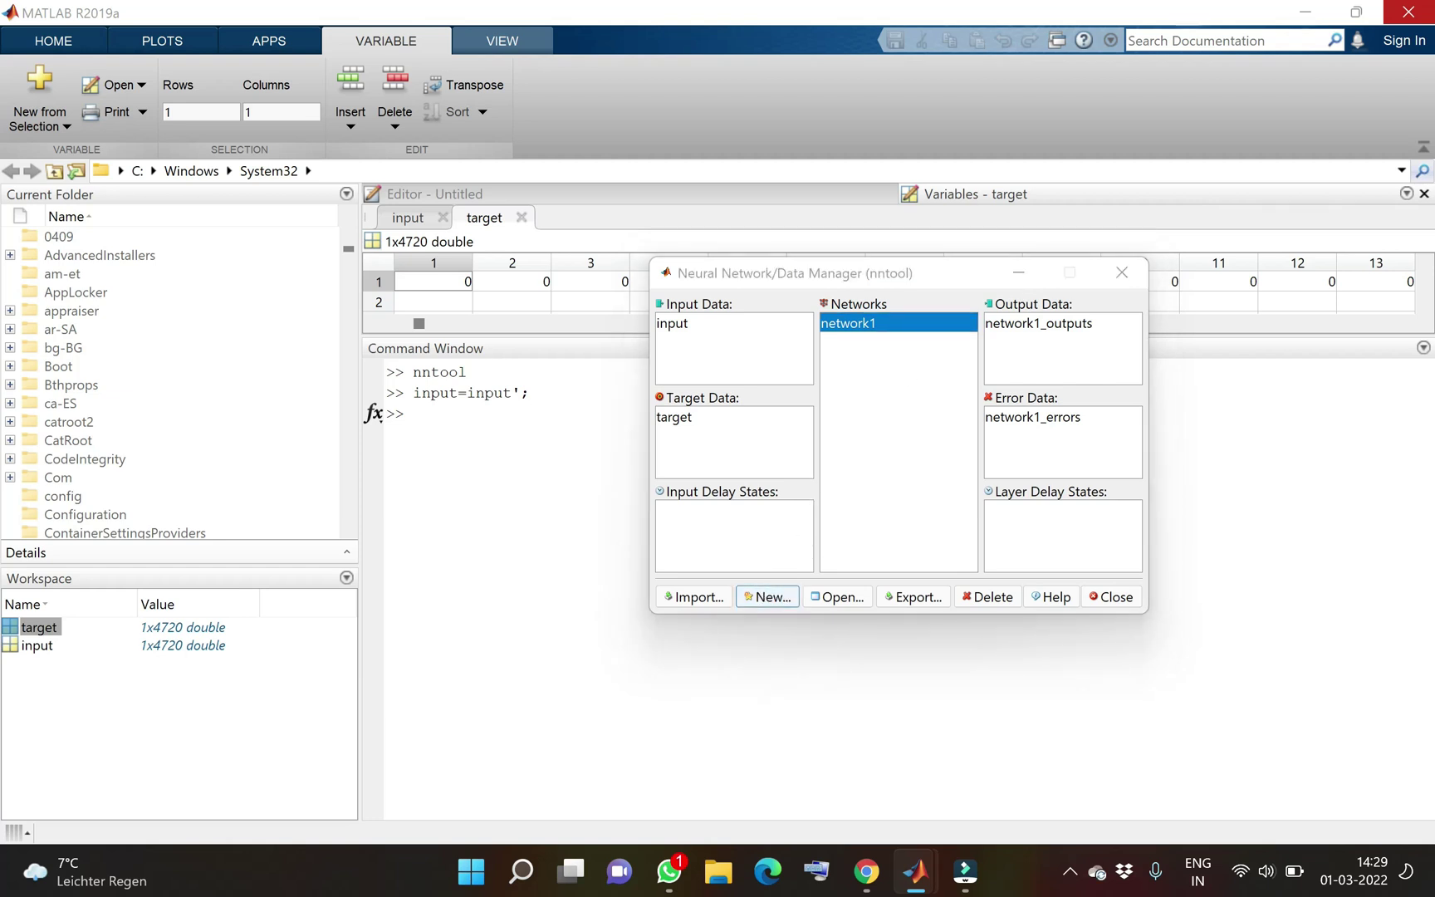
pyautogui.moveTo(916, 882)
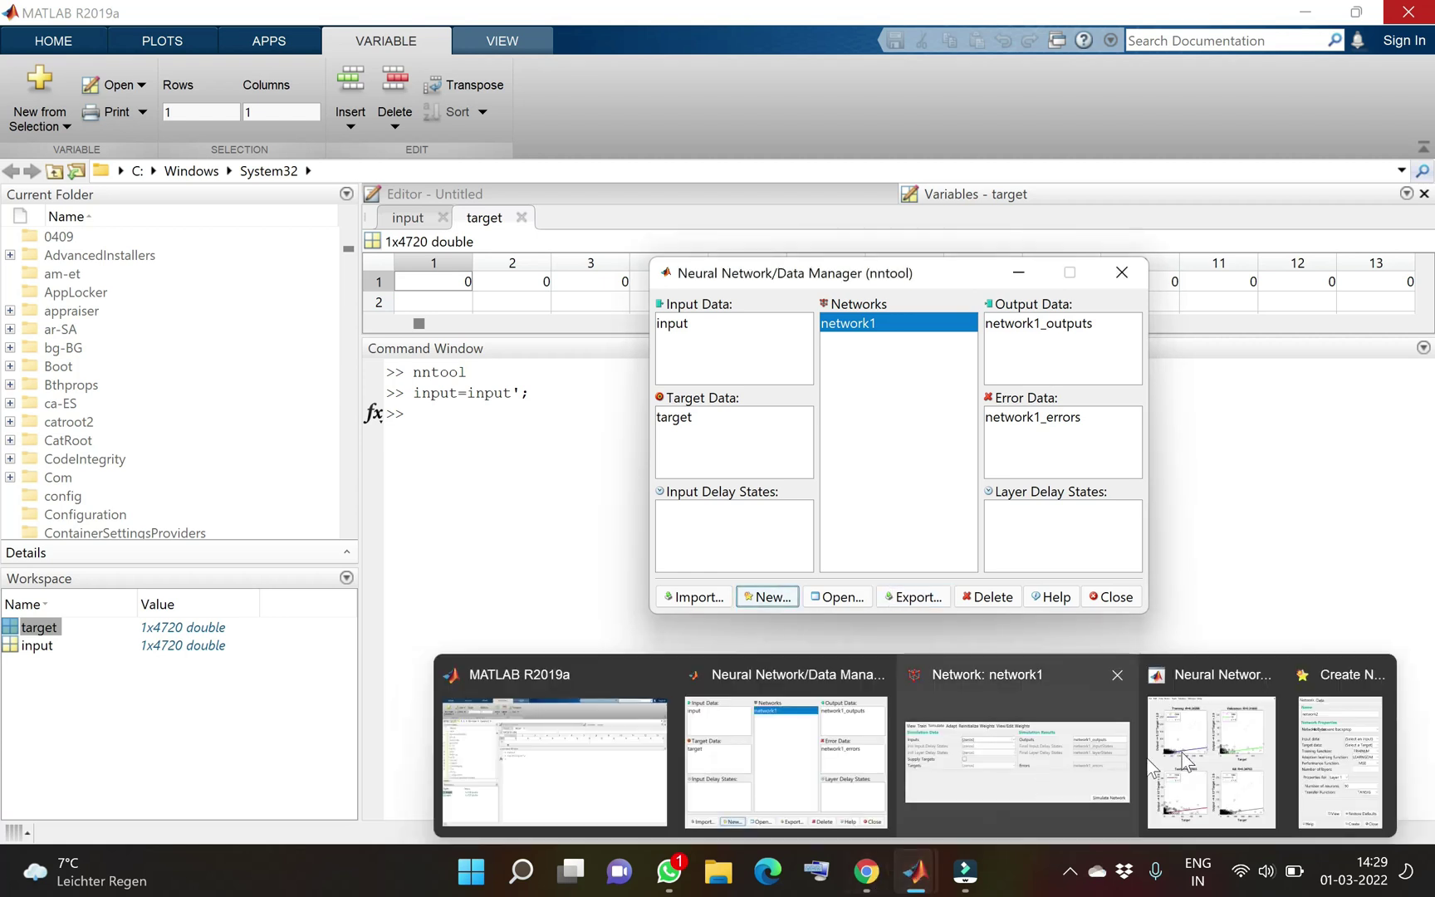
pyautogui.click(1307, 735)
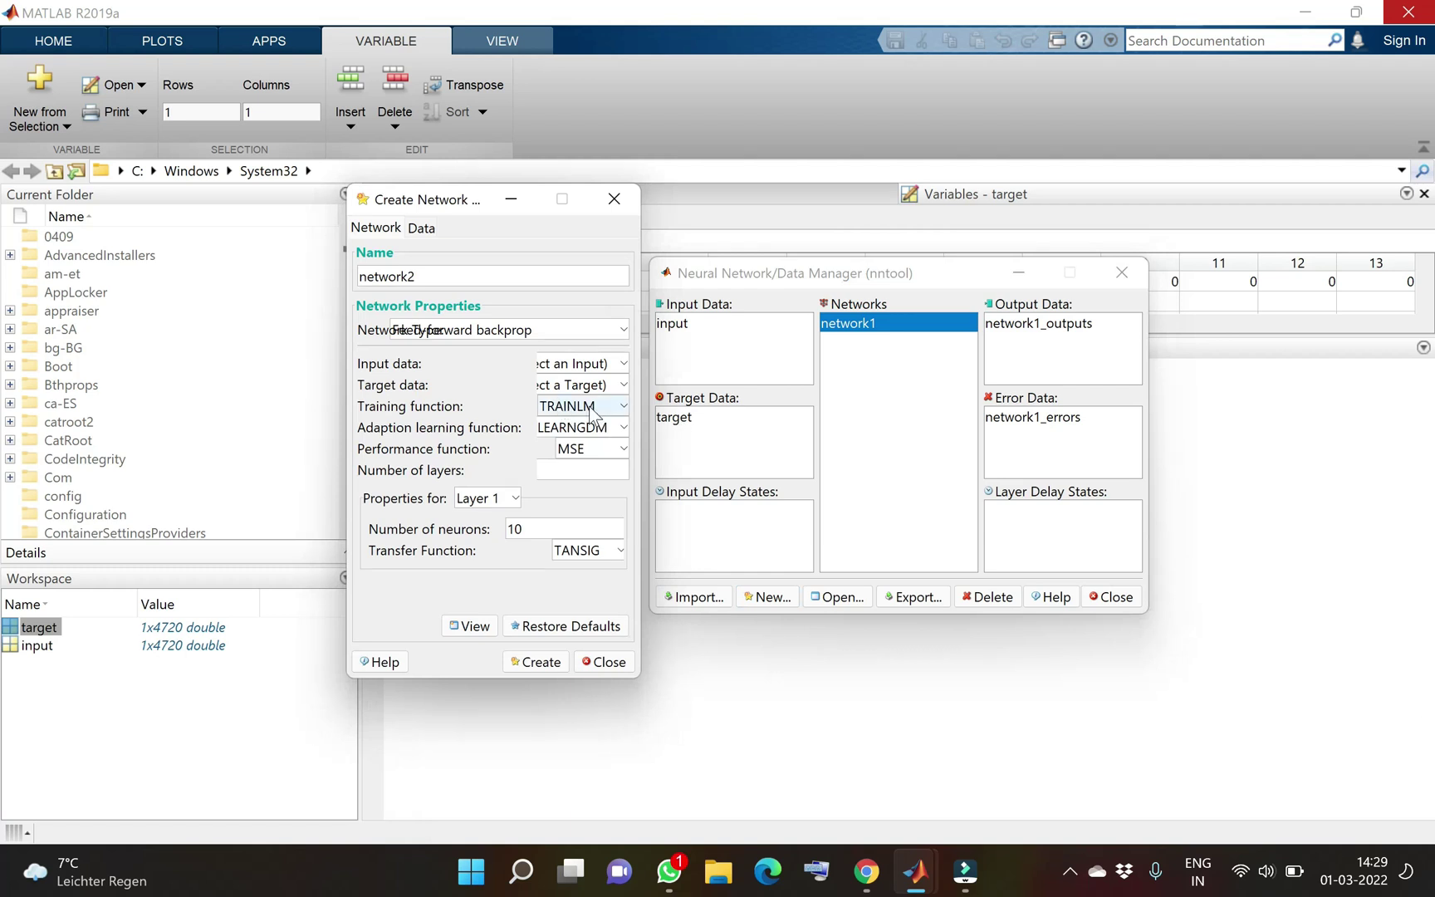
pyautogui.click(592, 326)
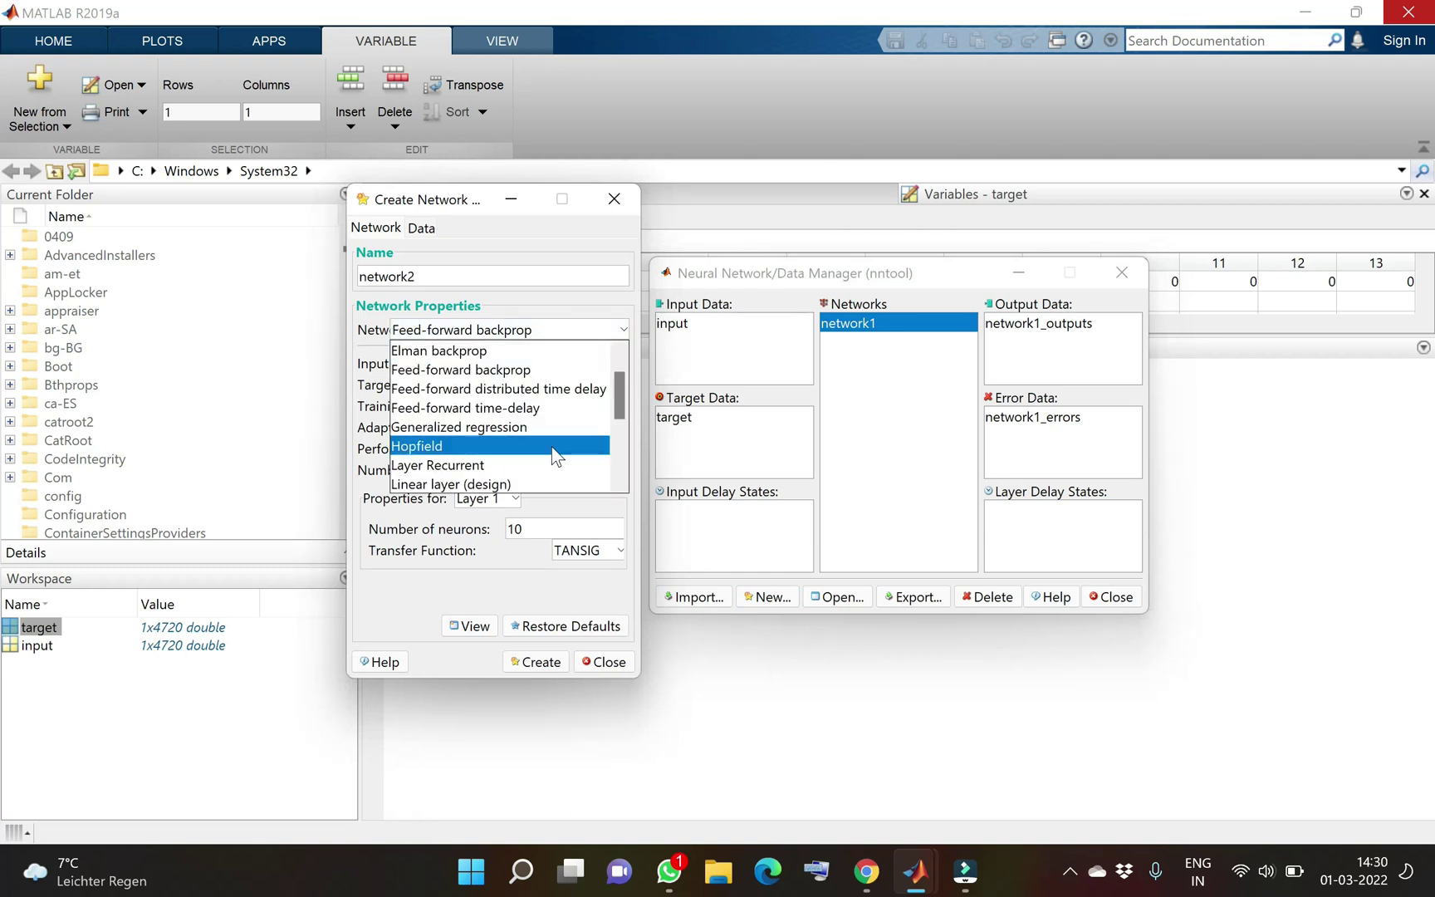